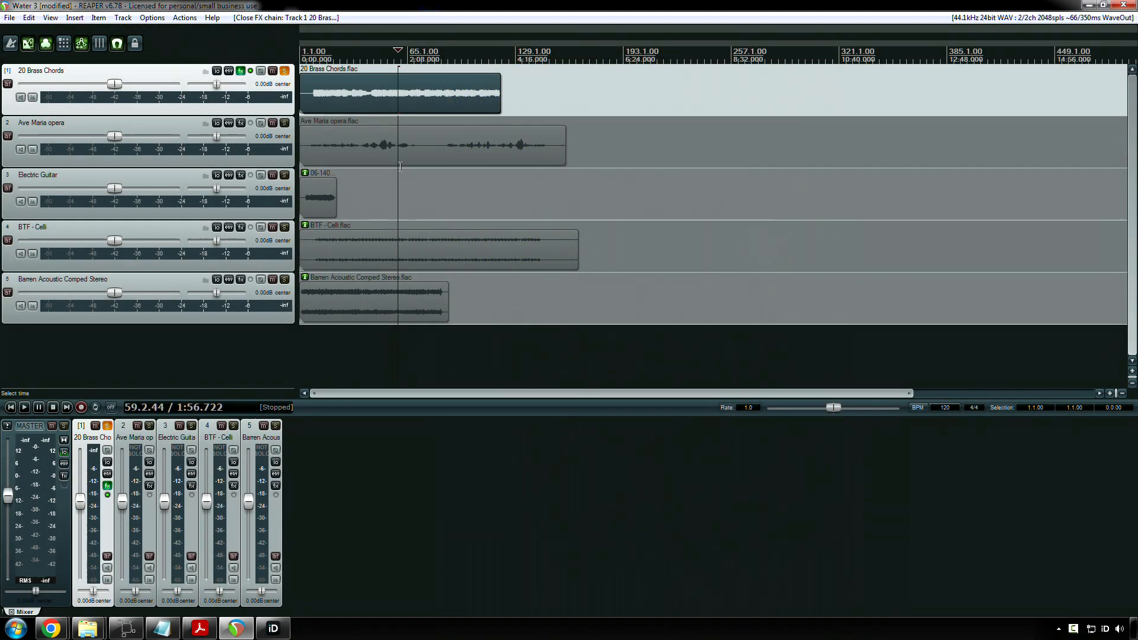
Step: Open the 20 Brass Chords effects chain and set WATER3's mid bell gain to -3.0 dB, comparing it against bypass
click(240, 71)
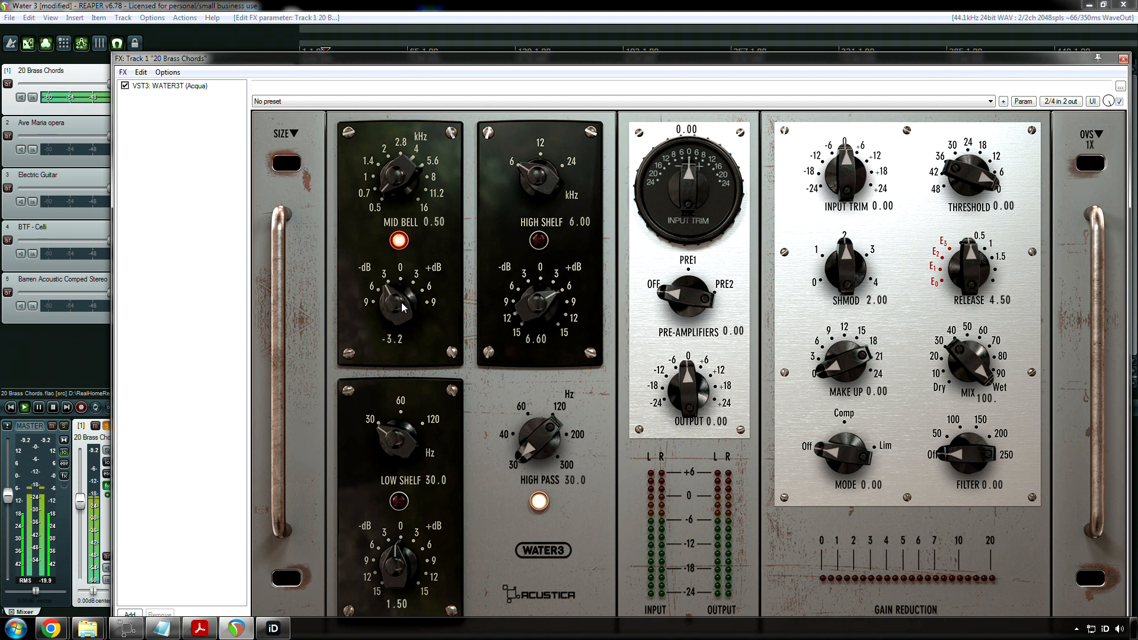
drag(398, 313, 404, 305)
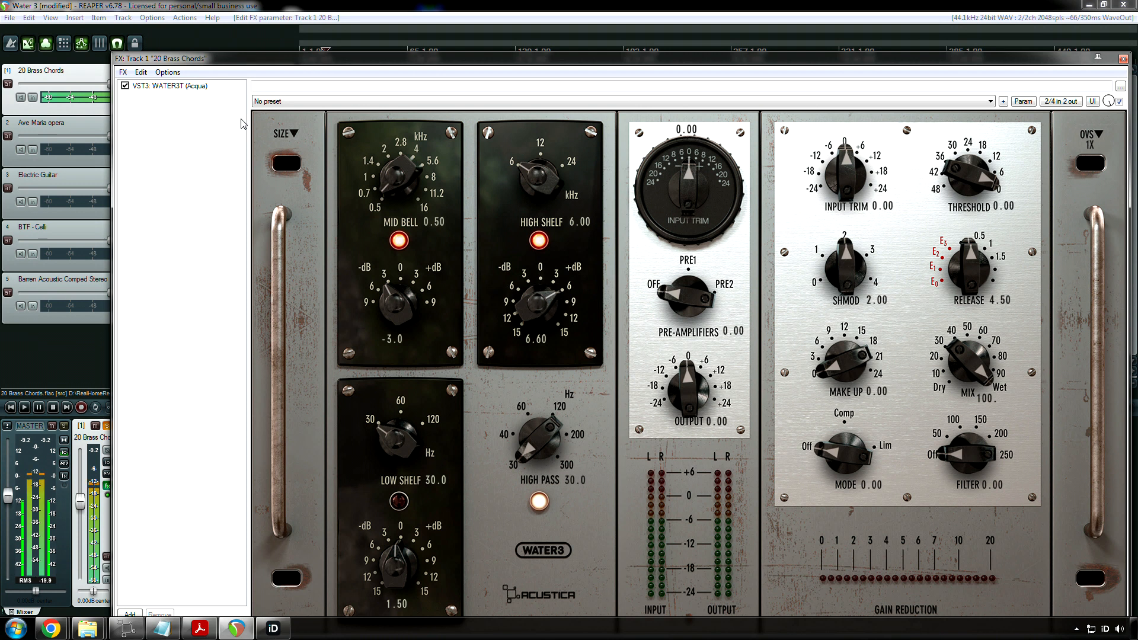
key(space)
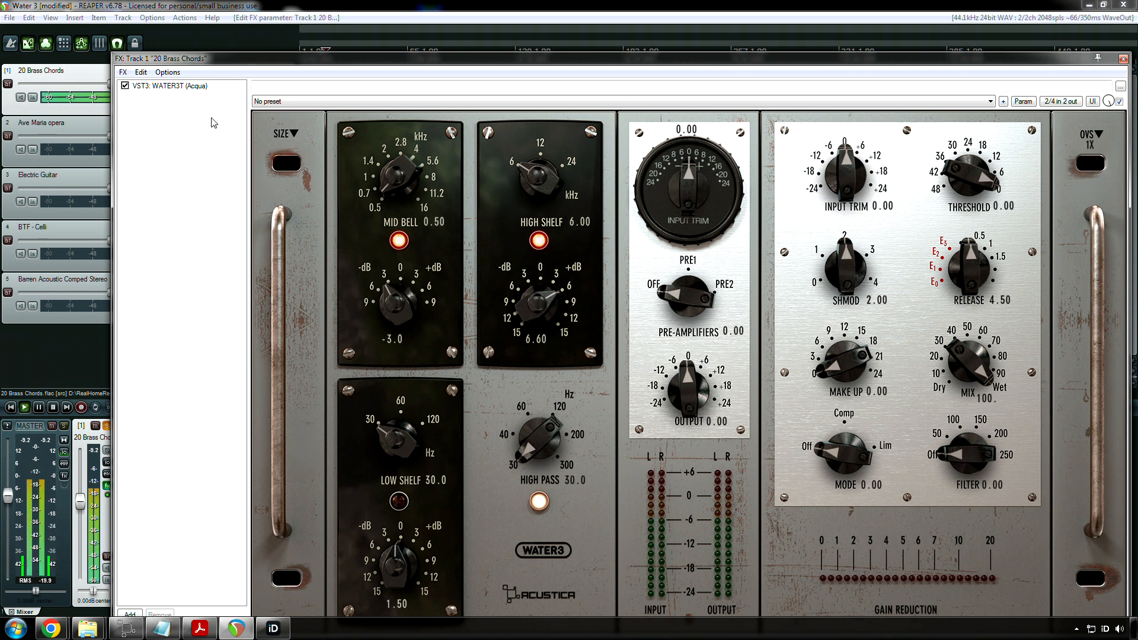
click(124, 86)
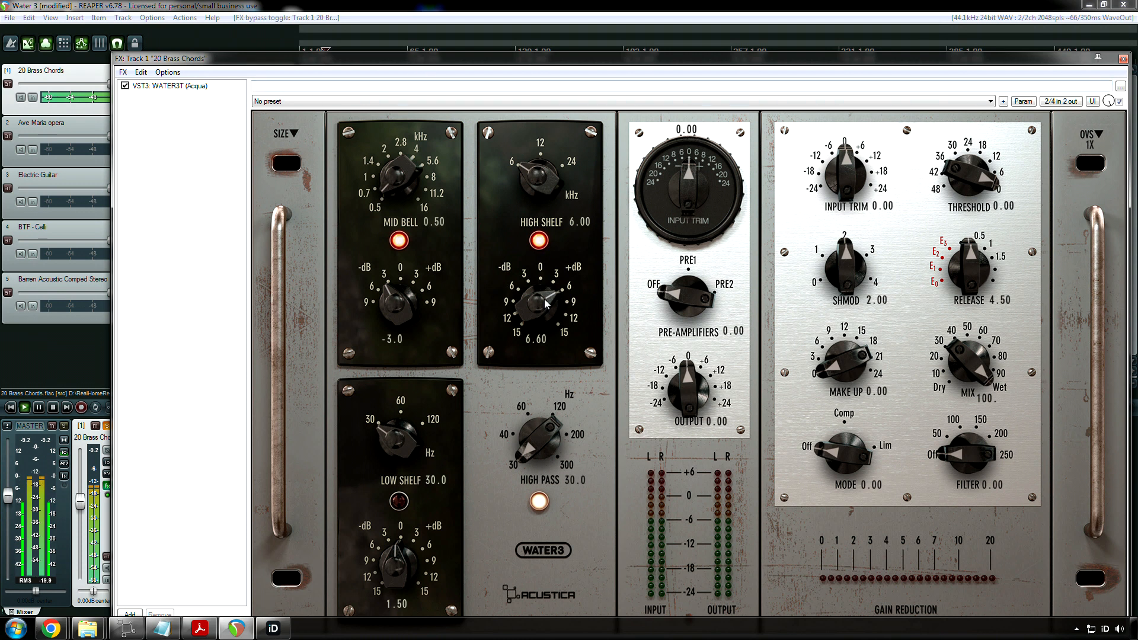
Step: Set the high shelf gain to 12.0 dB after trying 15.0 and 9.60, and close the effects window with playback stopped
drag(546, 302, 549, 267)
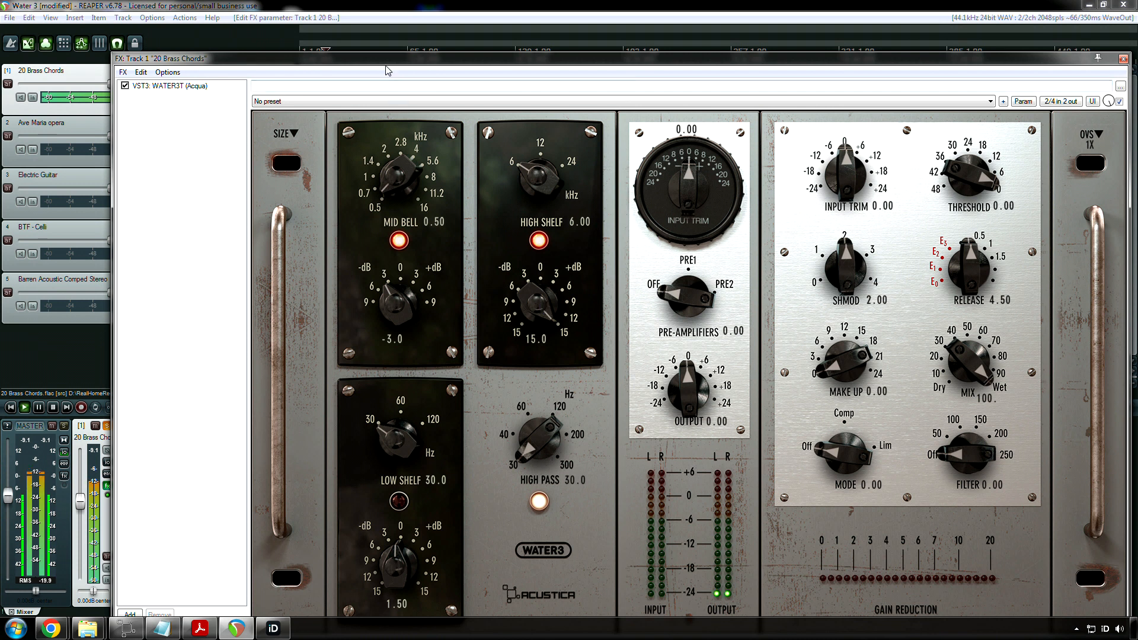
mouse_move(551, 305)
mouse_down()
mouse_move(546, 336)
mouse_move(541, 313)
mouse_up()
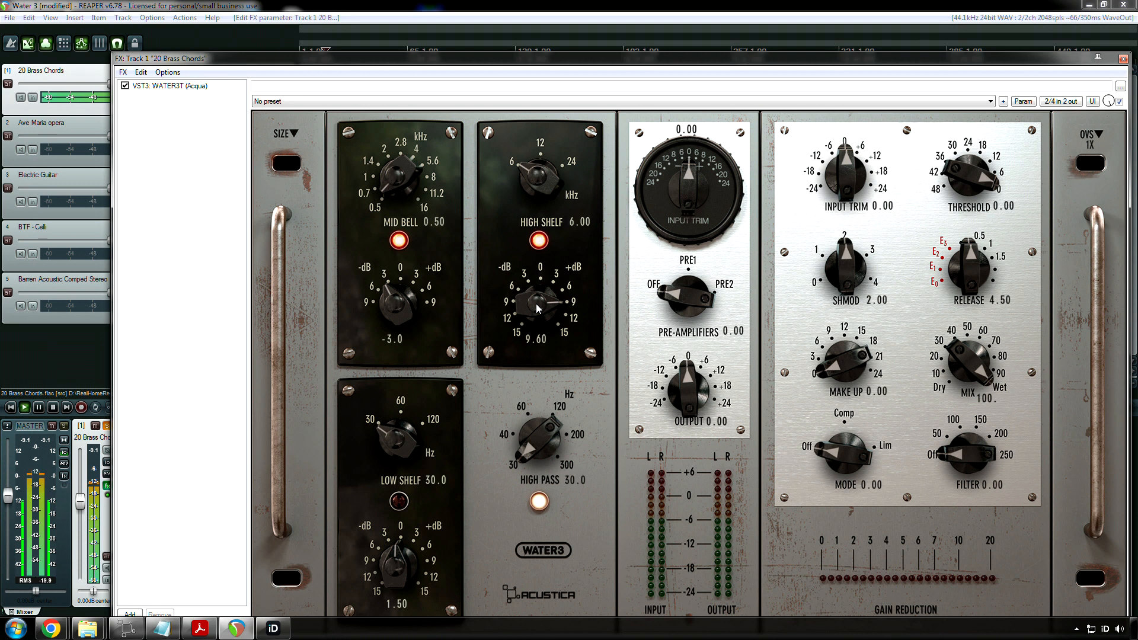
drag(539, 308, 539, 297)
key(space)
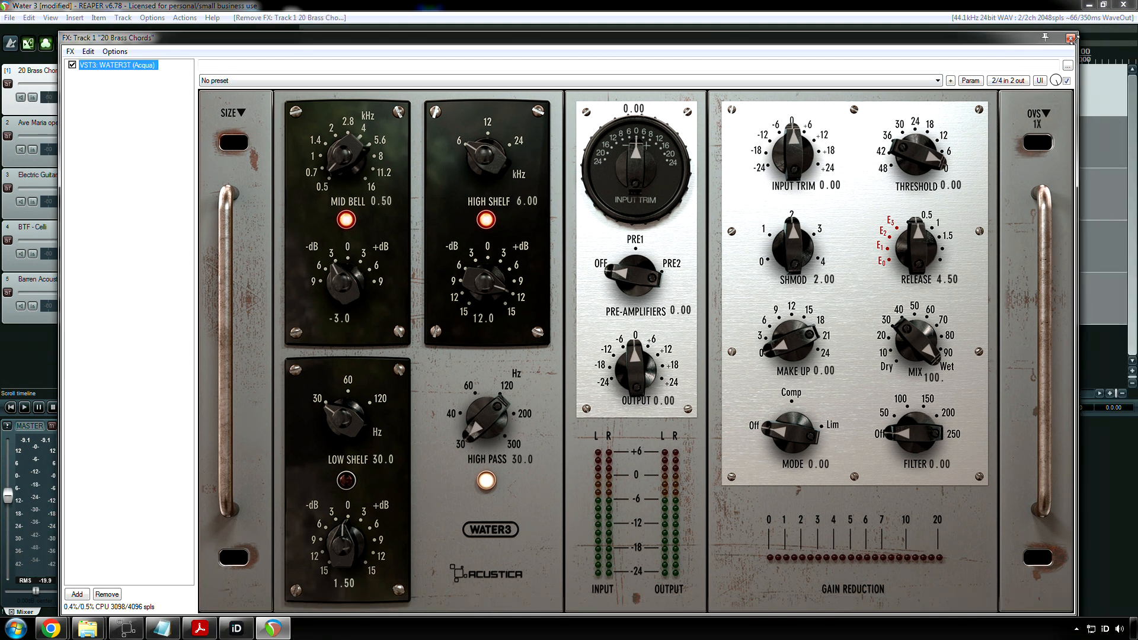
click(1071, 38)
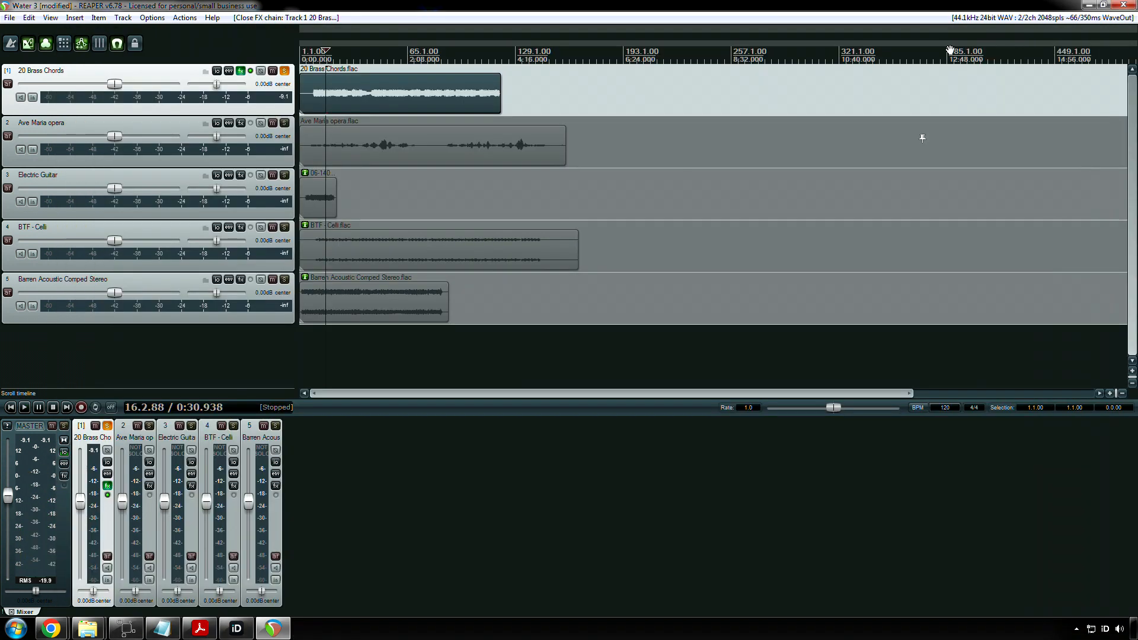
Step: Solo the Ave Maria opera track instead of 20 Brass Chords and place the playhead just before its loud late passage
click(284, 71)
click(284, 123)
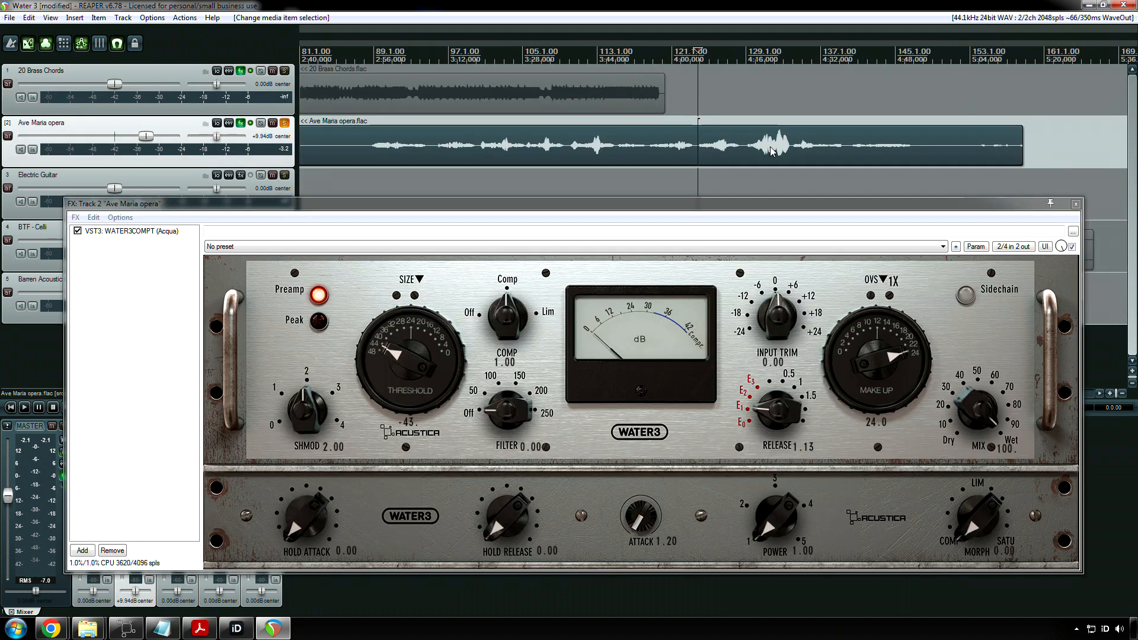
click(771, 152)
click(749, 151)
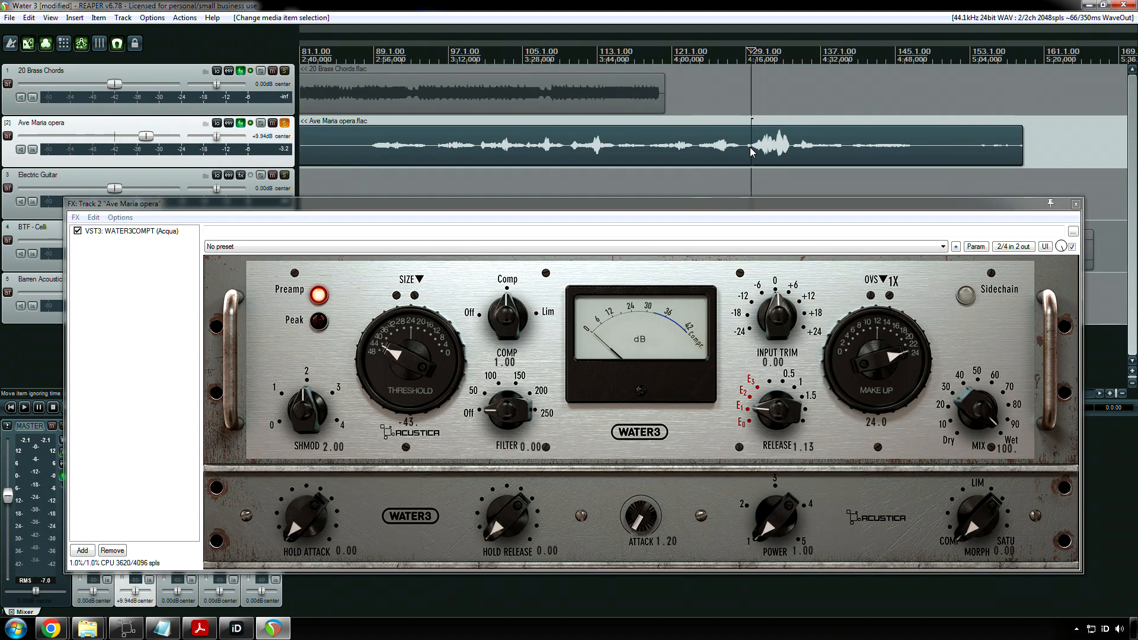
Step: Audition the Ave Maria opera passage with the track's effects bypassed, and re-enable the effects
click(241, 123)
key(space)
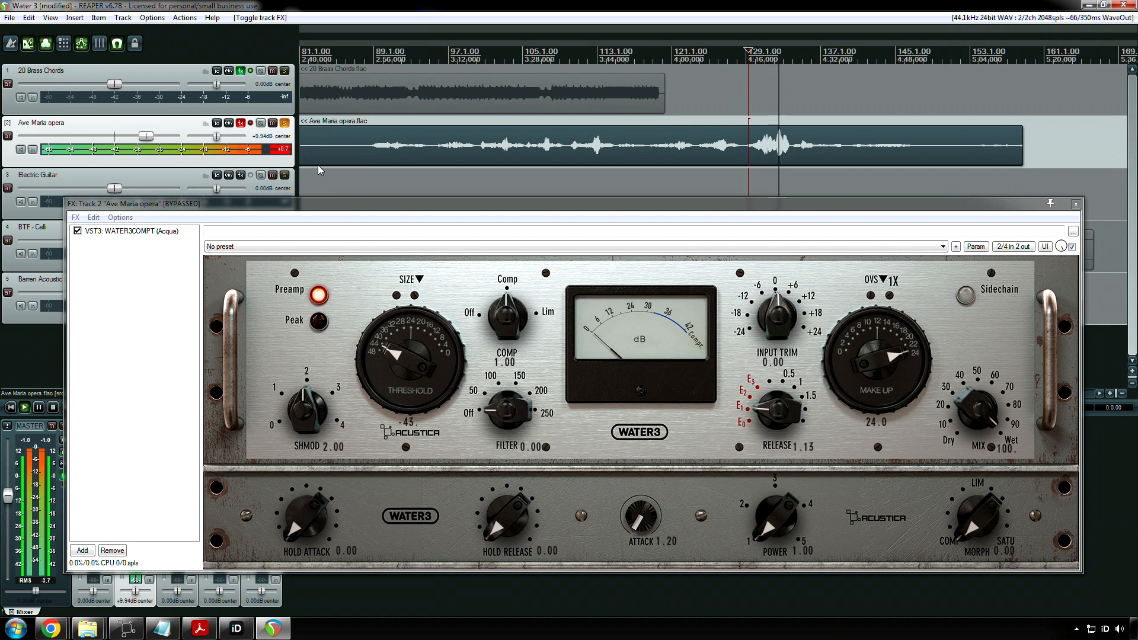
key(space)
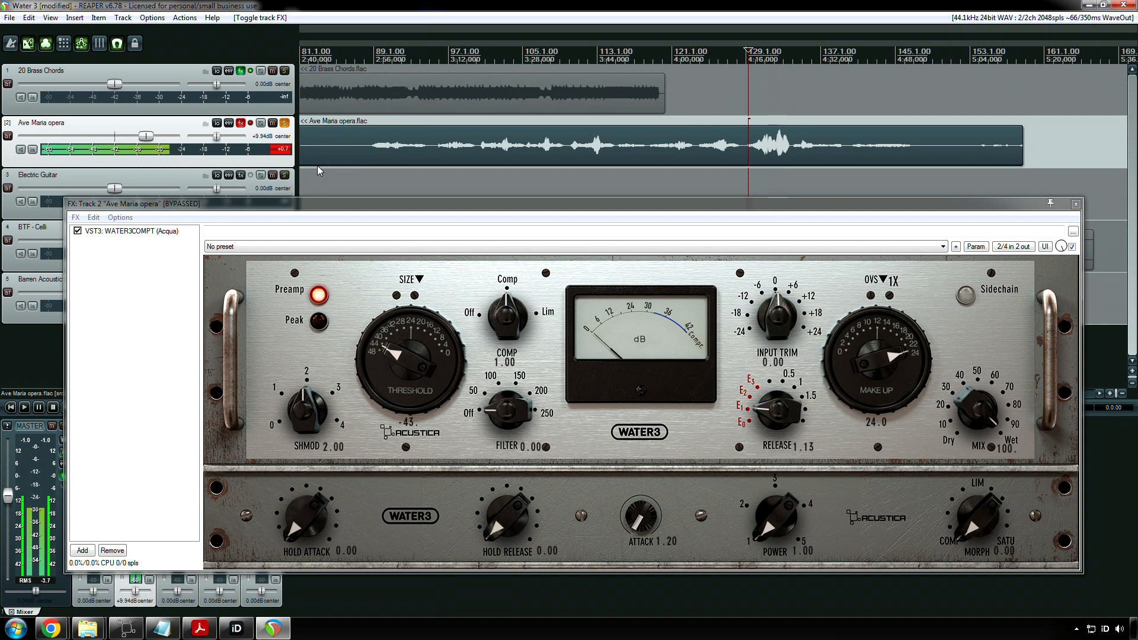
key(b)
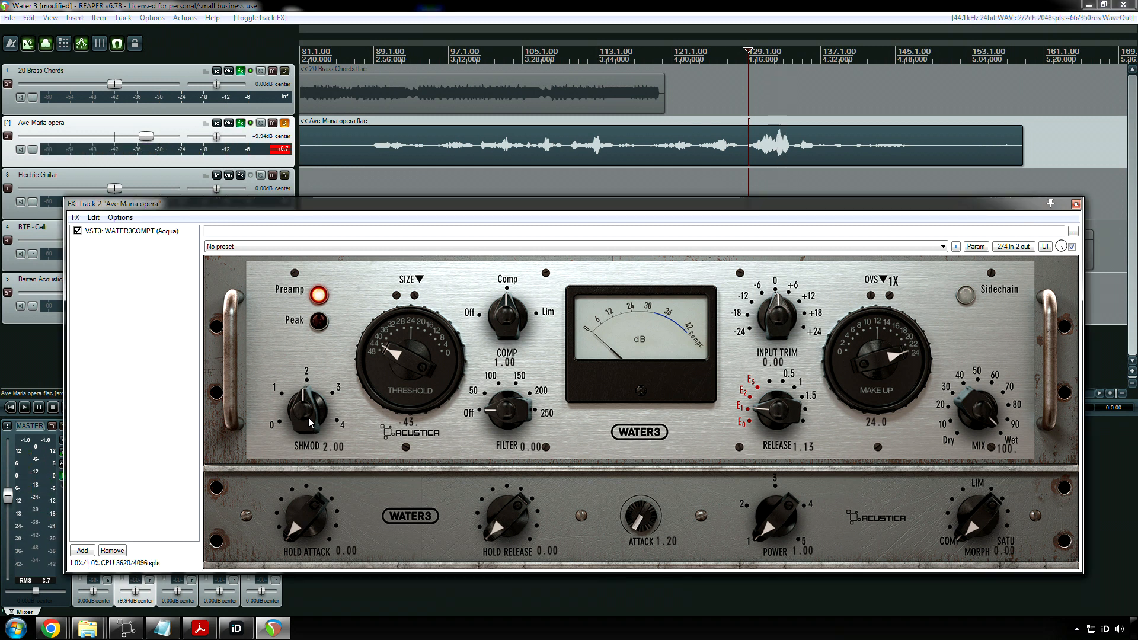
Step: Lower the WATER3 compressor's SHMOD to 0.00 and audition the loud Ave Maria passage with that setting
drag(307, 416, 307, 422)
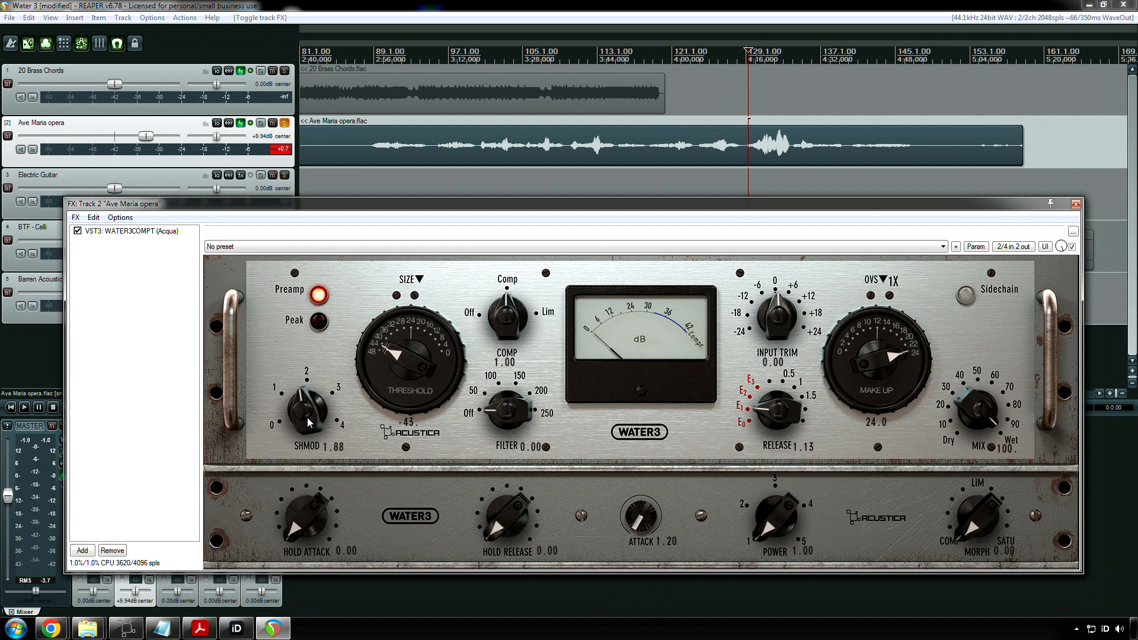
key(space)
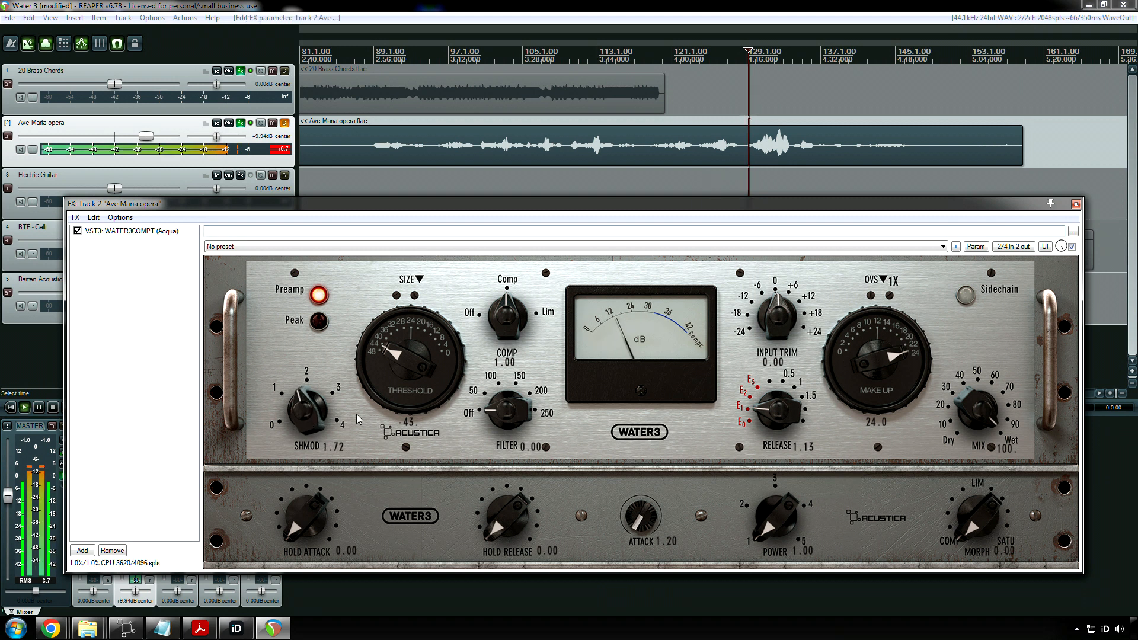
double_click(292, 418)
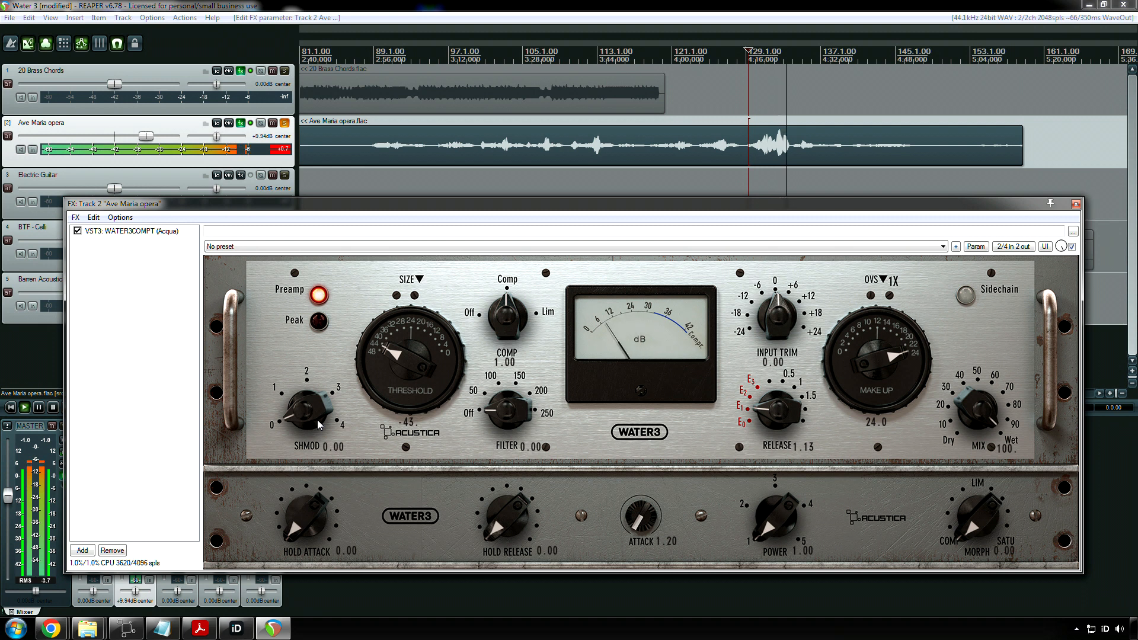
key(space)
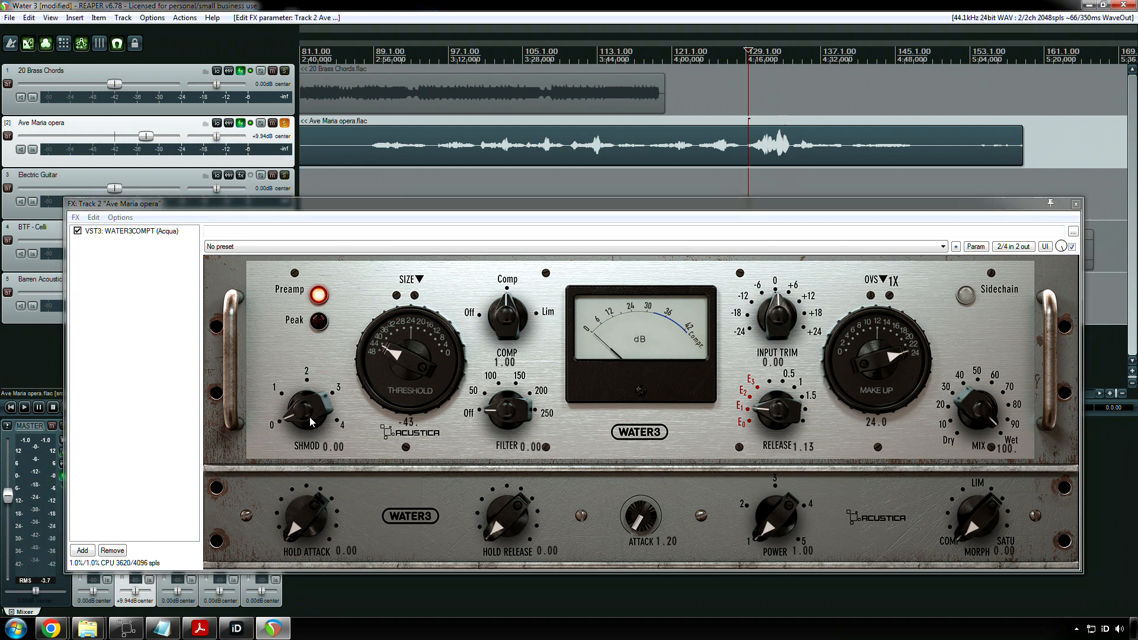
key(space)
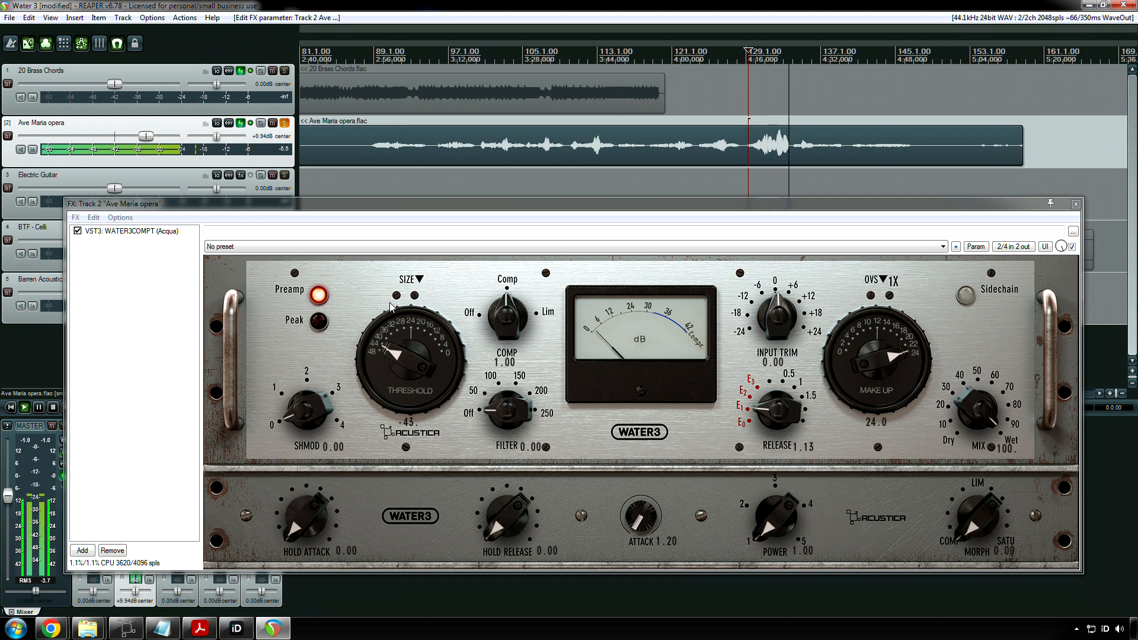
key(space)
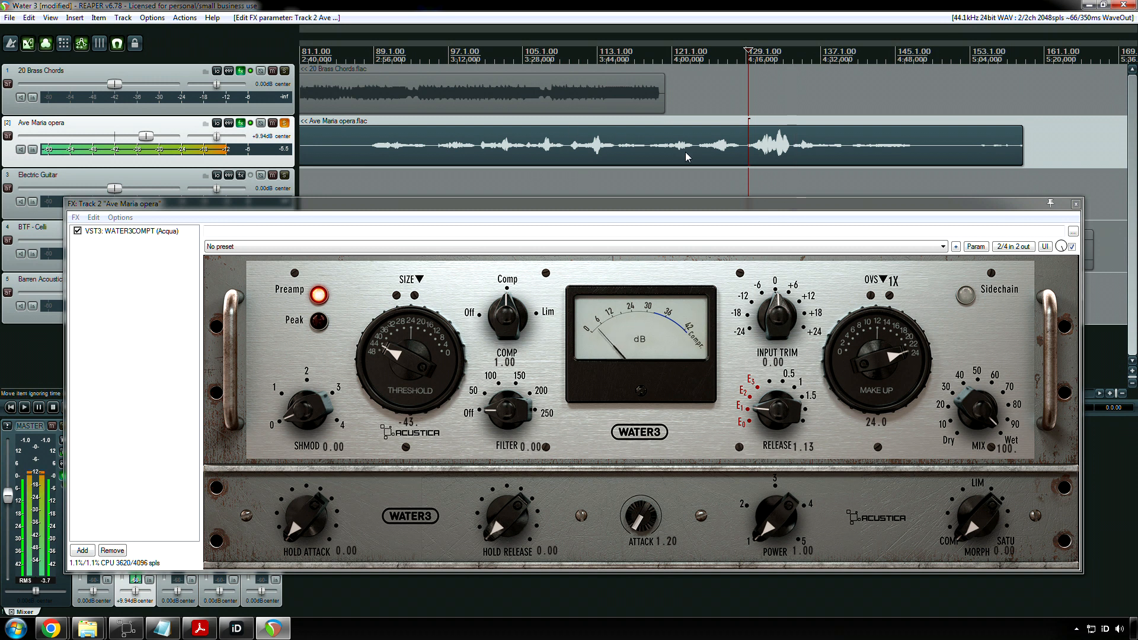
Step: Raise the Audient iD mixer's main monitor level to -5 and minimize the mixer
scroll(716, 157, up, 3)
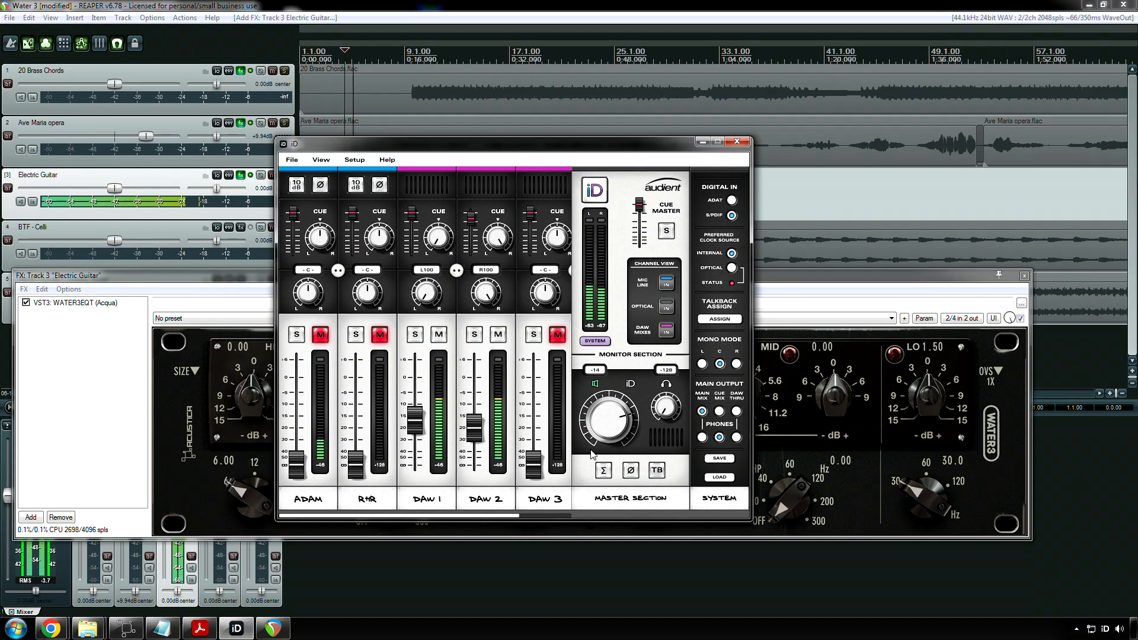
scroll(610, 423, up, 5)
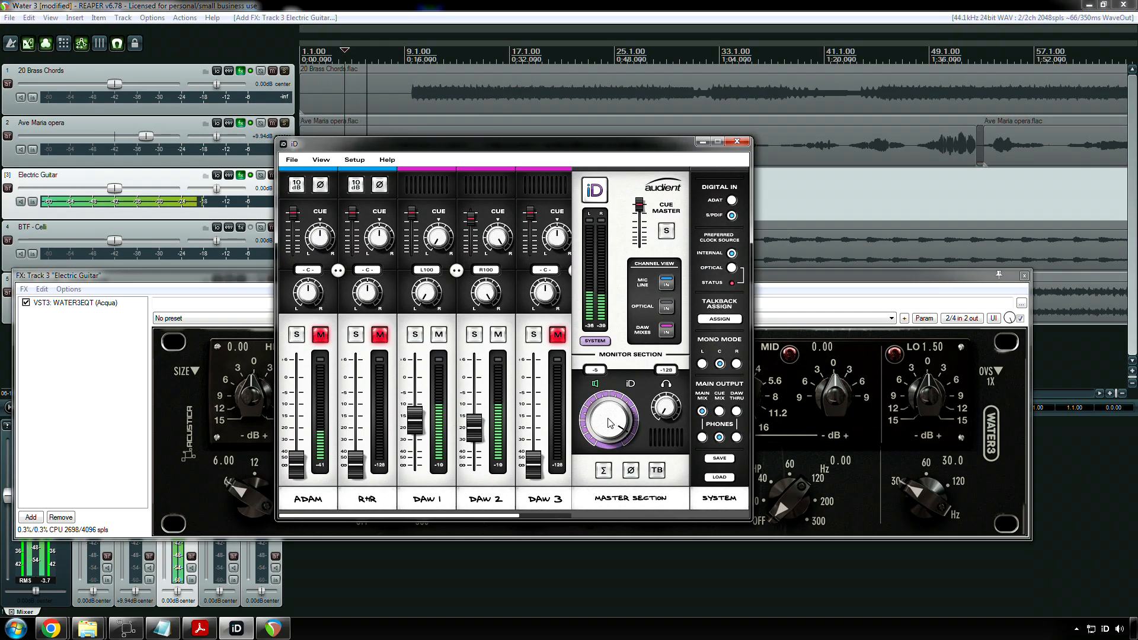
click(702, 142)
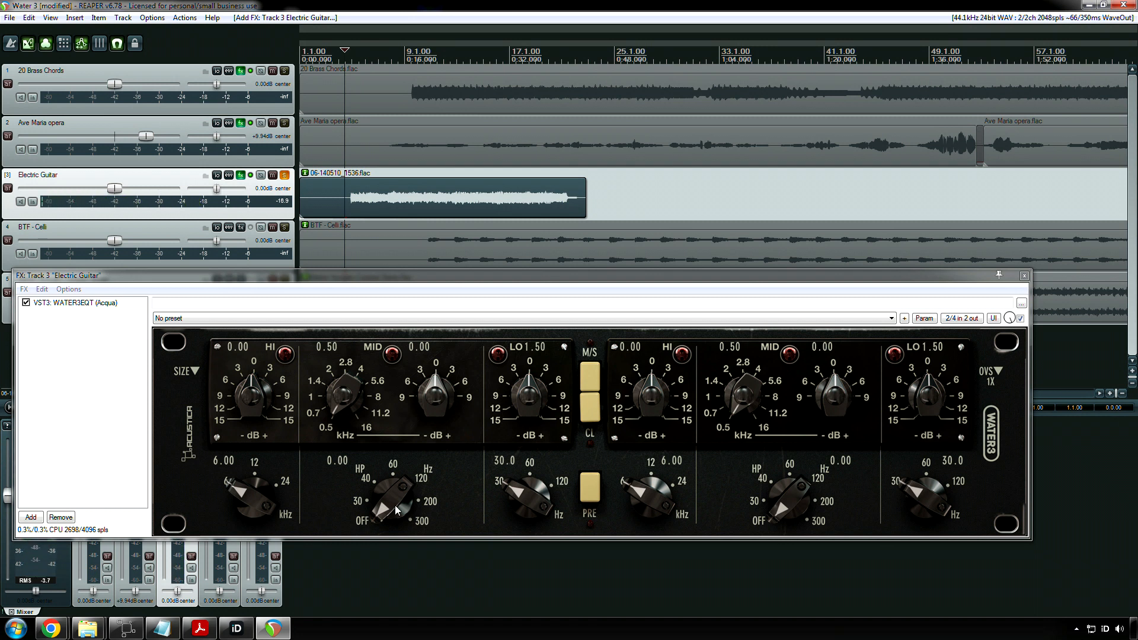
Step: Try HI gains of 3.83 and 7.82 dB on the Electric Guitar EQ, and reset the gain to 0.00
mouse_move(396, 510)
mouse_down()
mouse_move(401, 465)
mouse_move(393, 517)
mouse_up()
drag(254, 415, 257, 401)
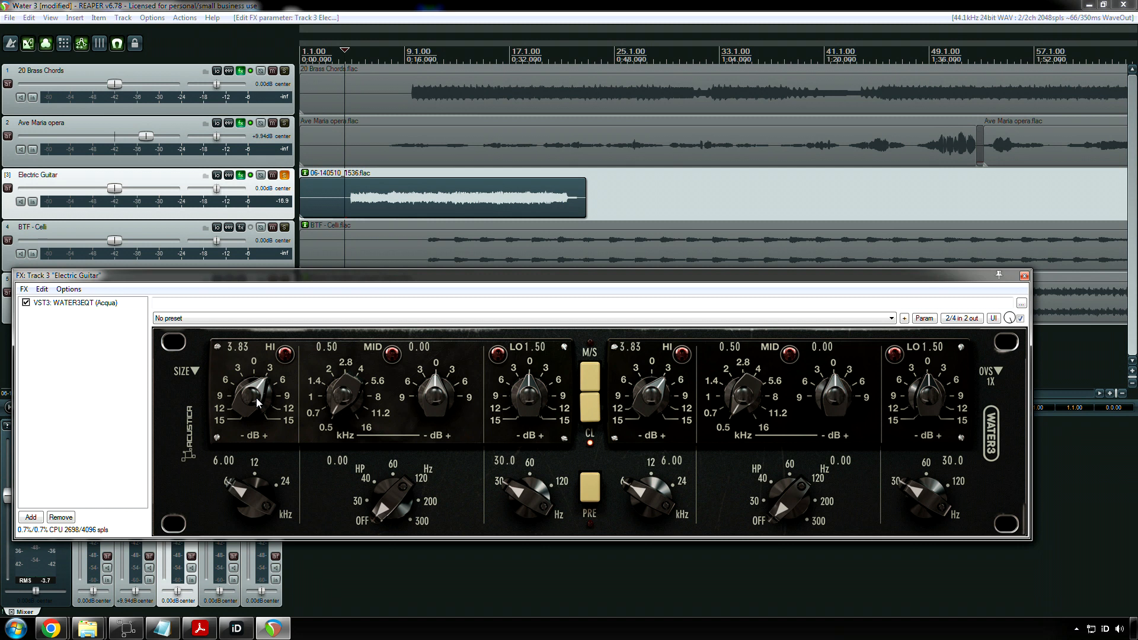
drag(257, 400, 259, 402)
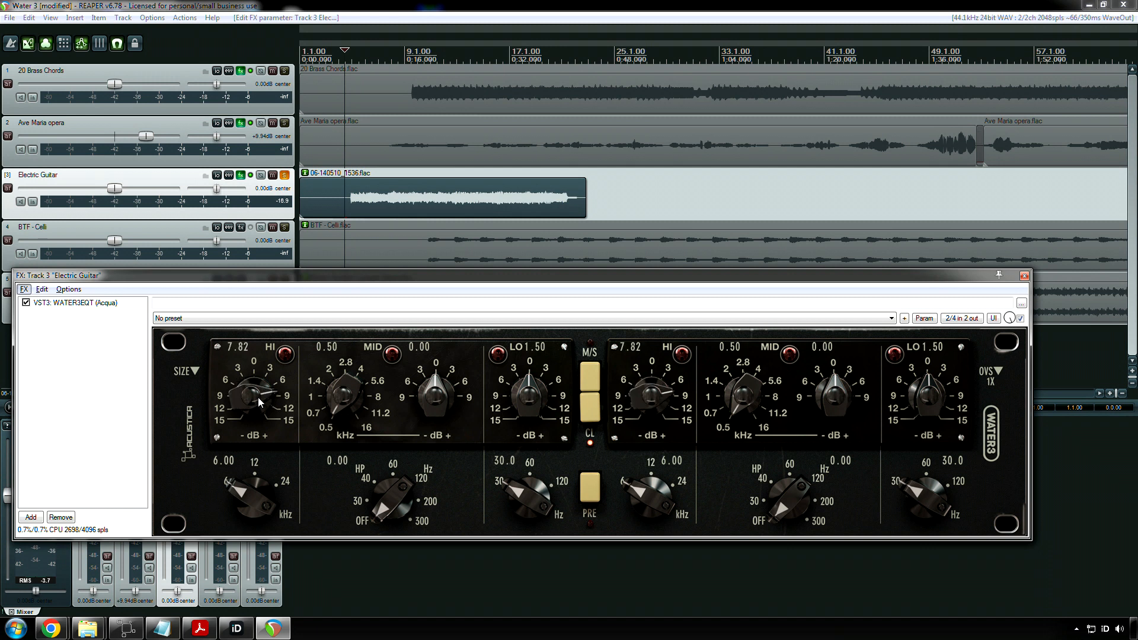
double_click(257, 400)
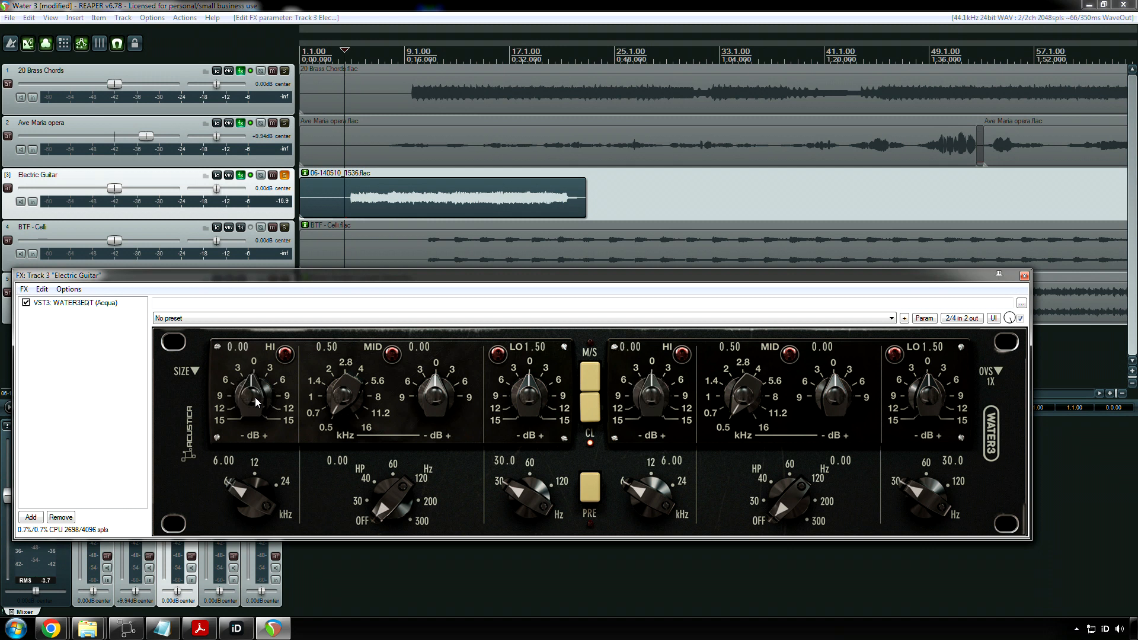
Step: Audition the Electric Guitar with the EQ's high-pass filter switched between 300 Hz and off, leaving the filter off
drag(380, 490, 379, 465)
key(space)
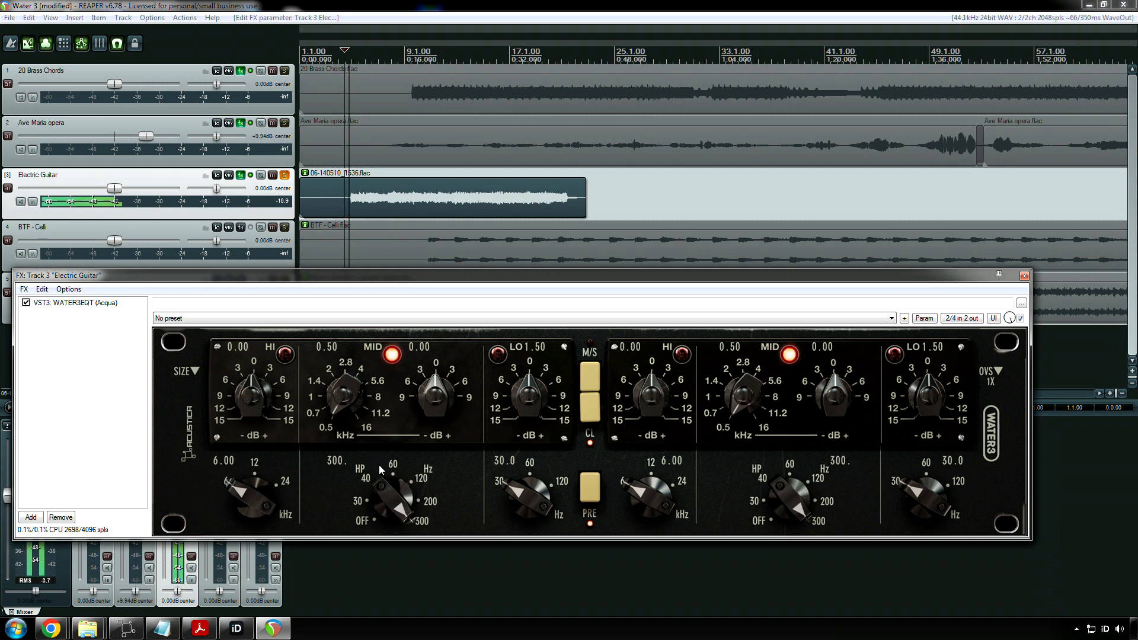
double_click(390, 485)
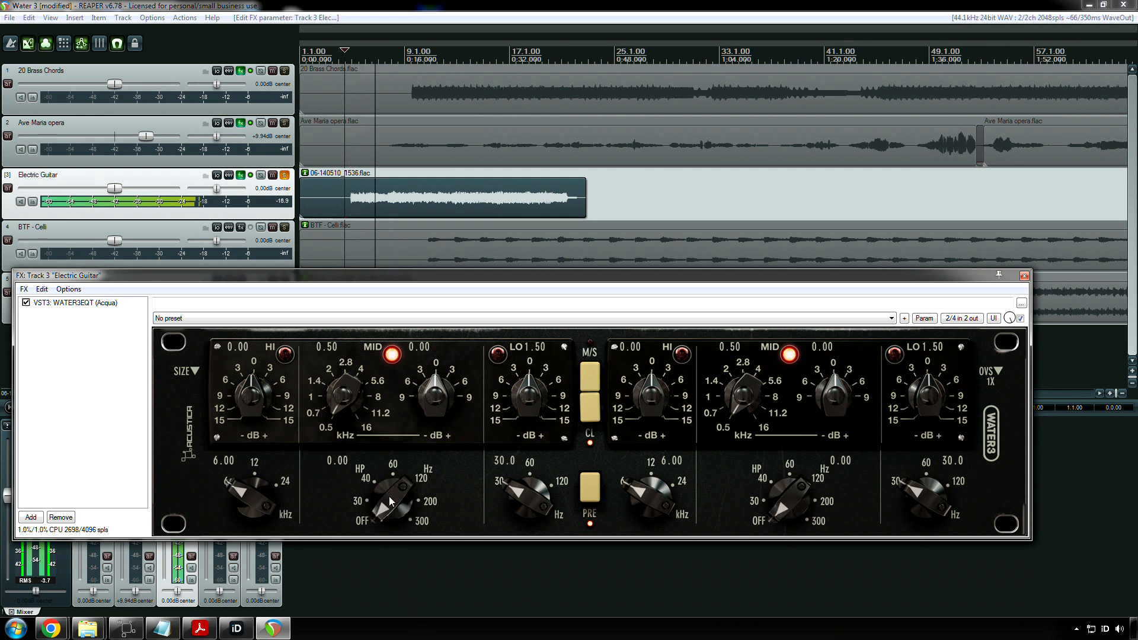
drag(389, 496, 406, 391)
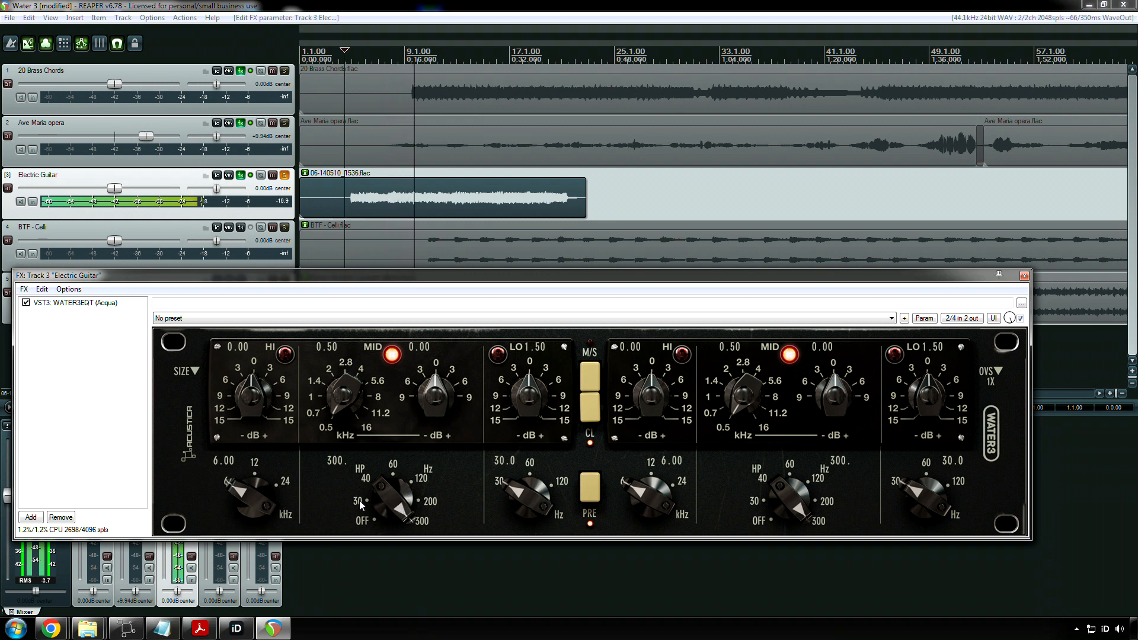
key(space)
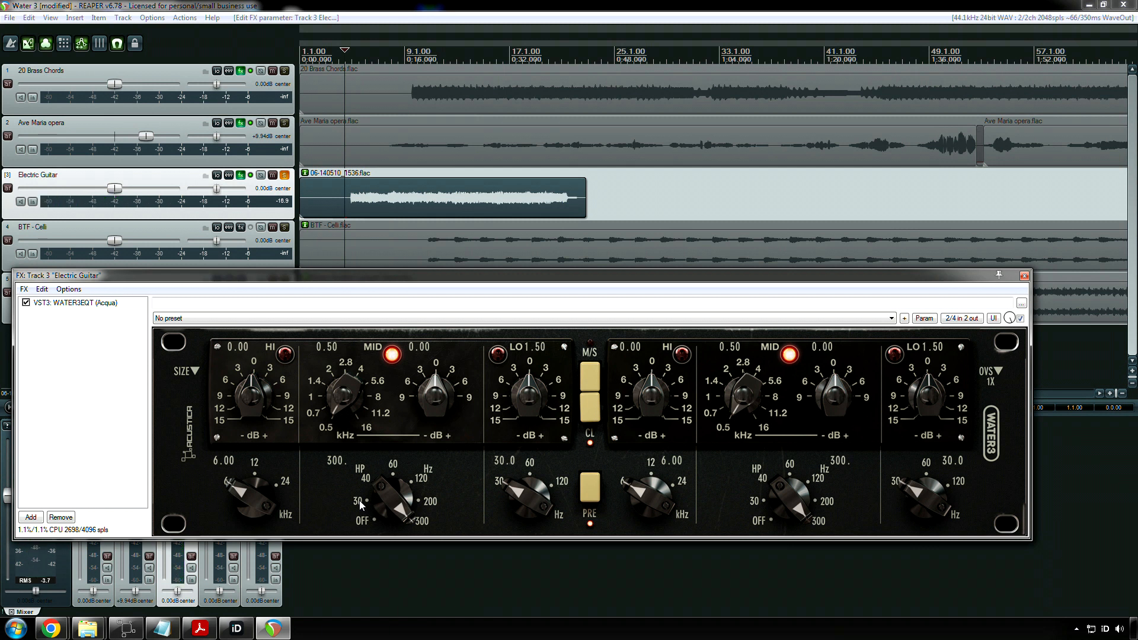
key(space)
drag(359, 500, 359, 540)
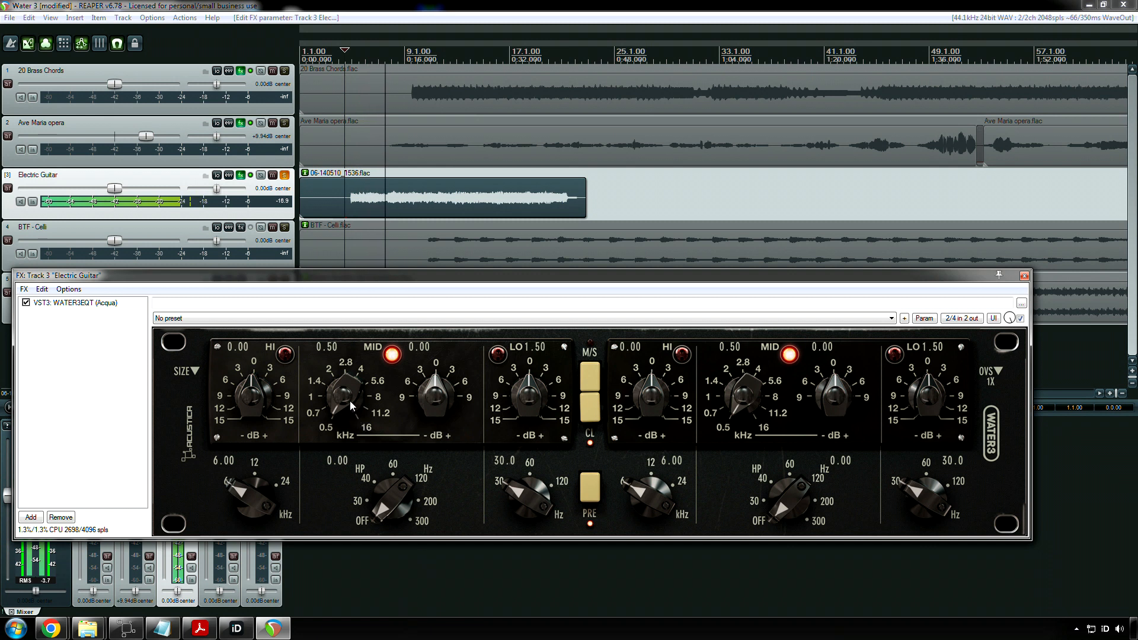
Step: Boost the guitar EQ's MID band by 5.85 dB, sweep its frequency up to 2.80 kHz, and bypass the plugin for comparison
mouse_move(350, 400)
mouse_down()
mouse_move(350, 362)
mouse_move(350, 395)
mouse_up()
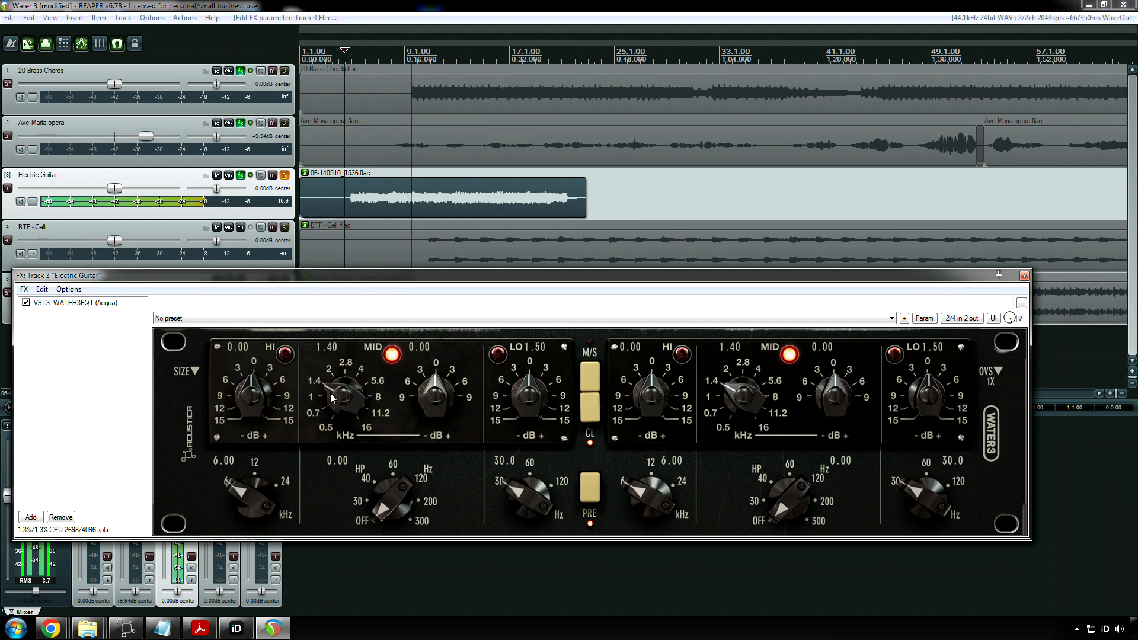
drag(421, 398, 435, 361)
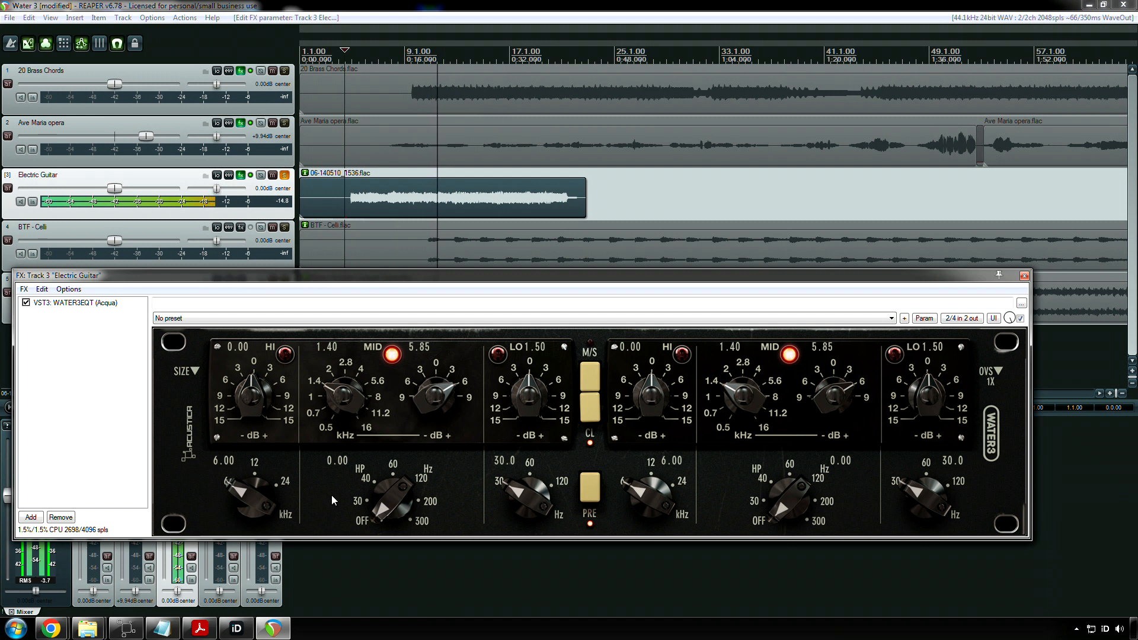
scroll(350, 401, up, 1)
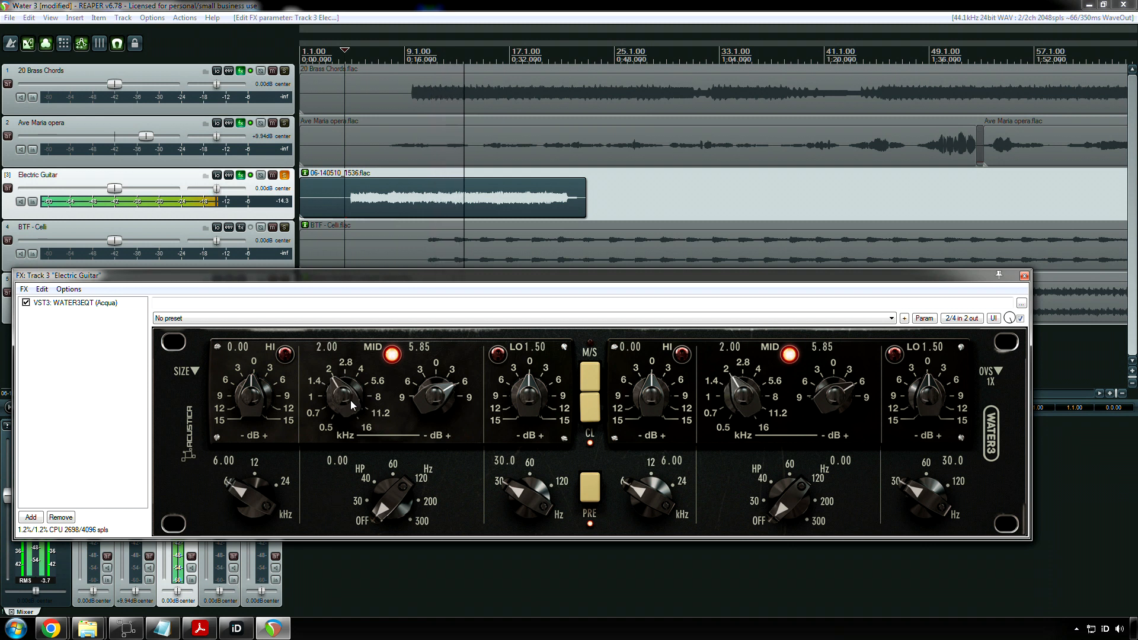
scroll(351, 400, up, 1)
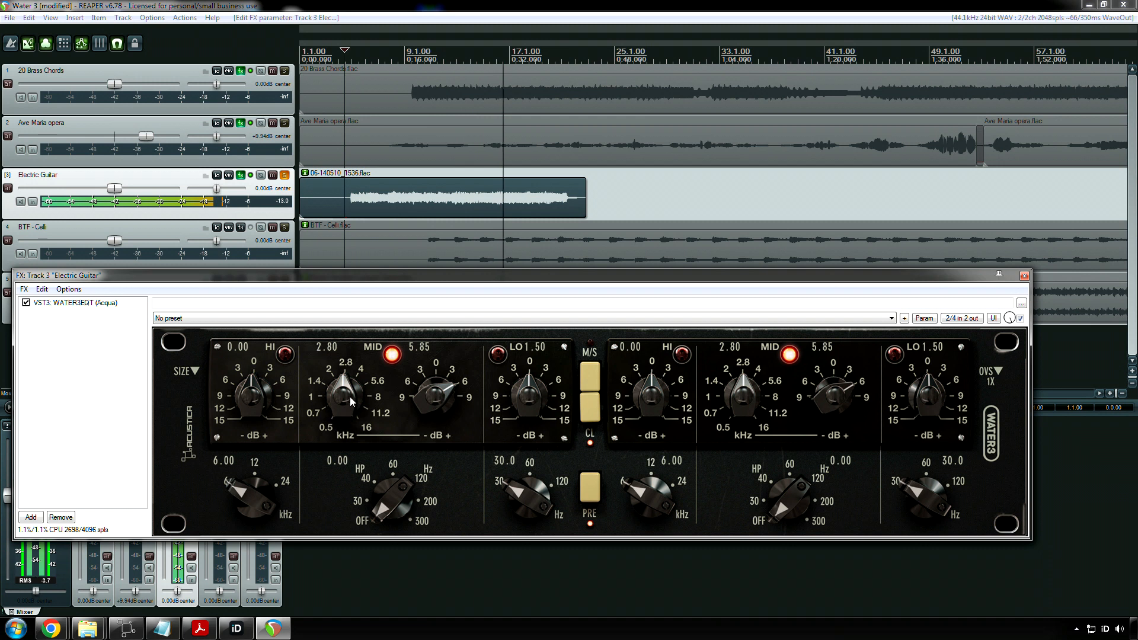
click(26, 303)
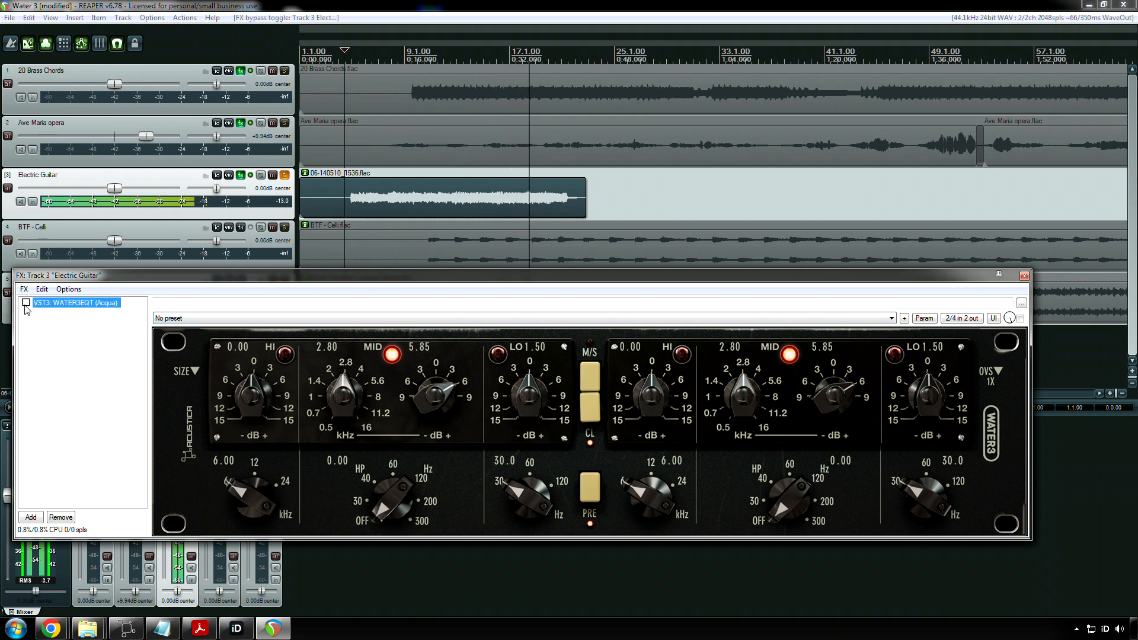
Step: Re-enable the Water 3 EQ on the Electric Guitar and play the track with the high-pass filter at 120 Hz
click(26, 304)
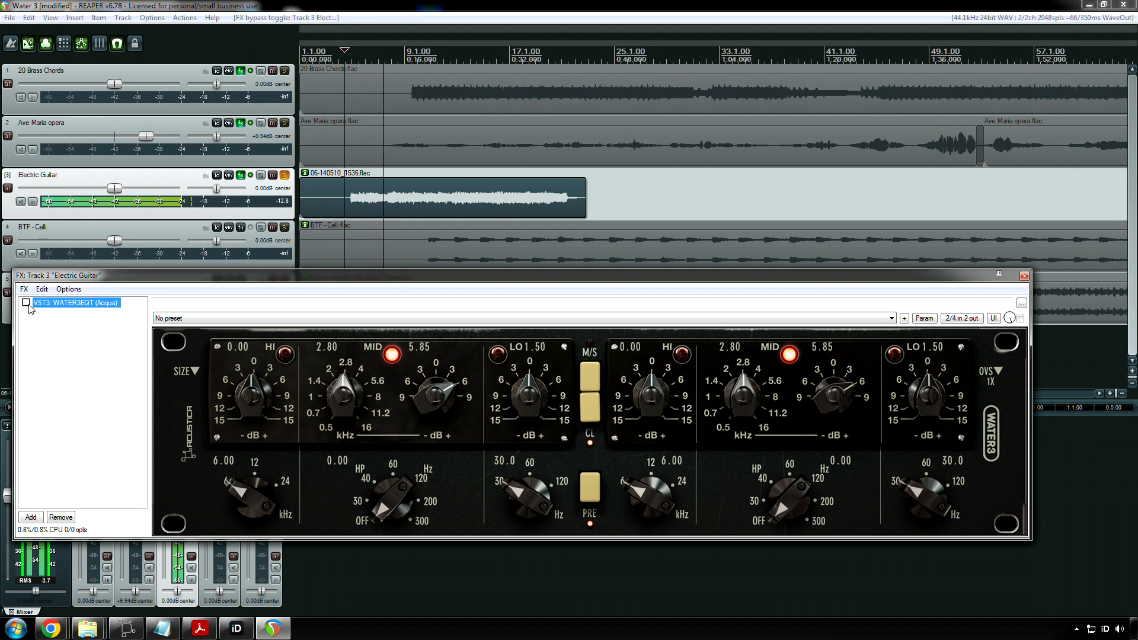
click(27, 303)
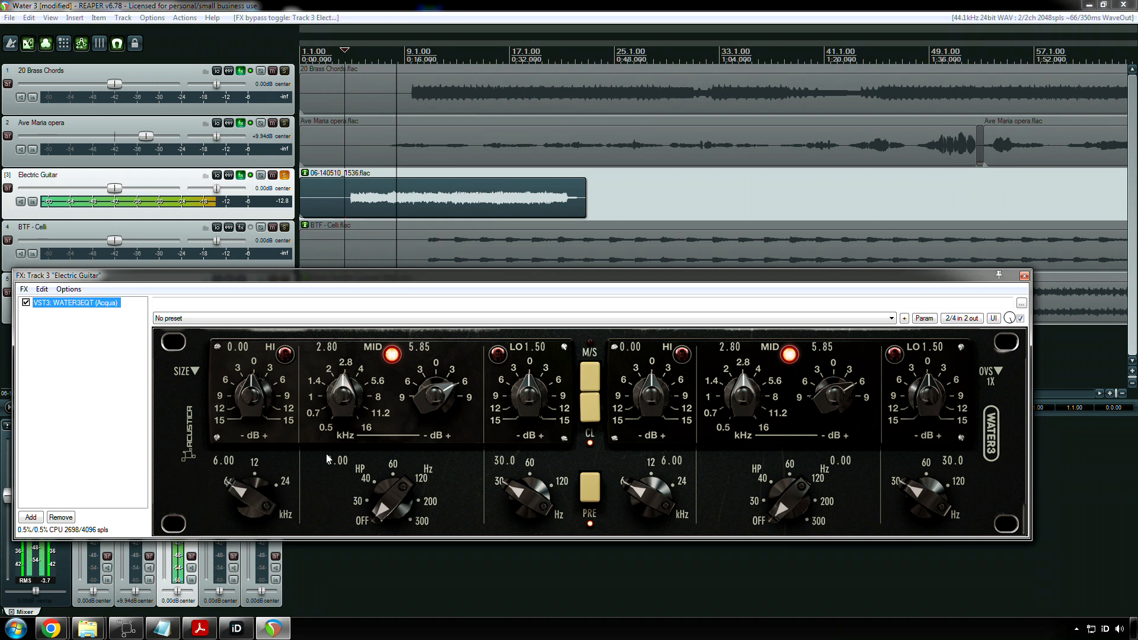
click(389, 501)
drag(389, 501, 397, 426)
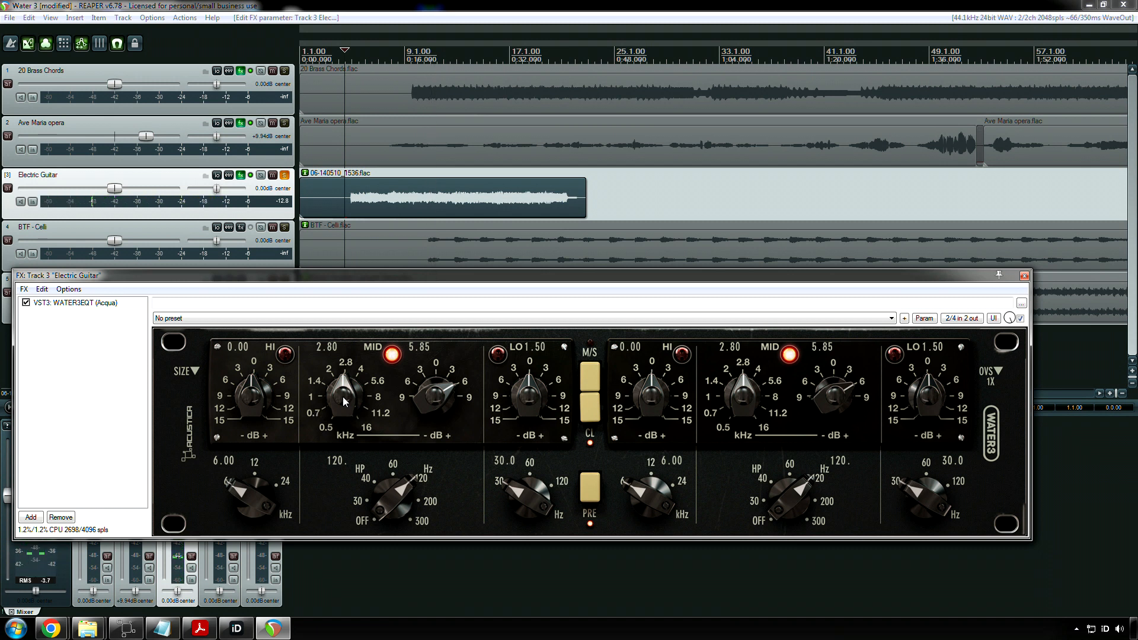
key(space)
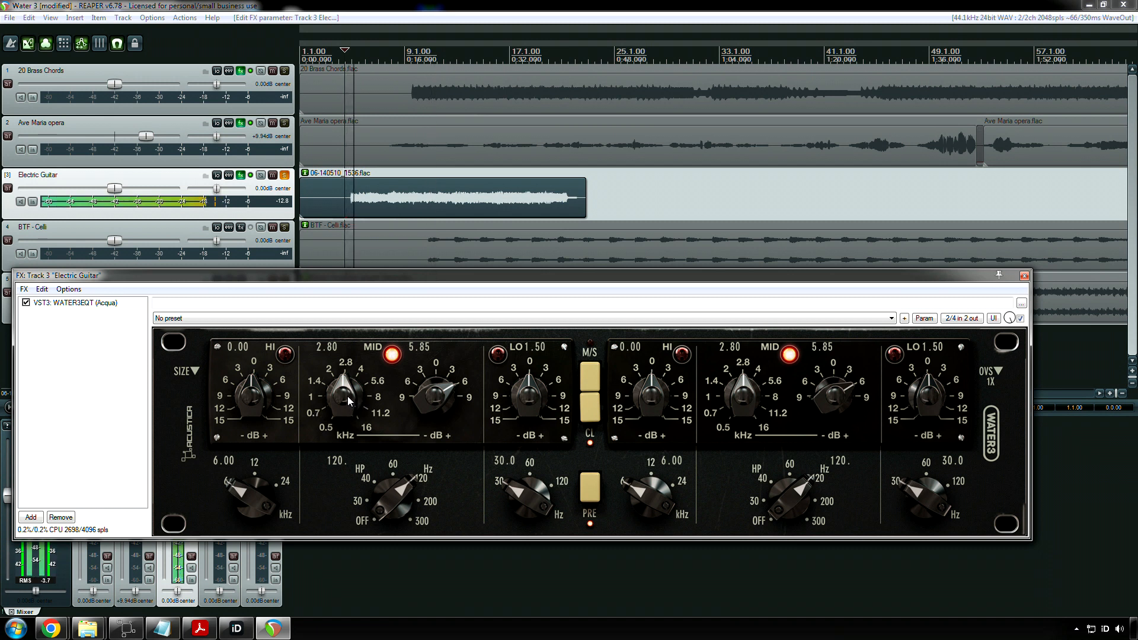
Step: Try a 9.00 dB MID boost on the guitar EQ while sweeping its frequency from 2.00 kHz up to 16 kHz
drag(349, 398, 348, 400)
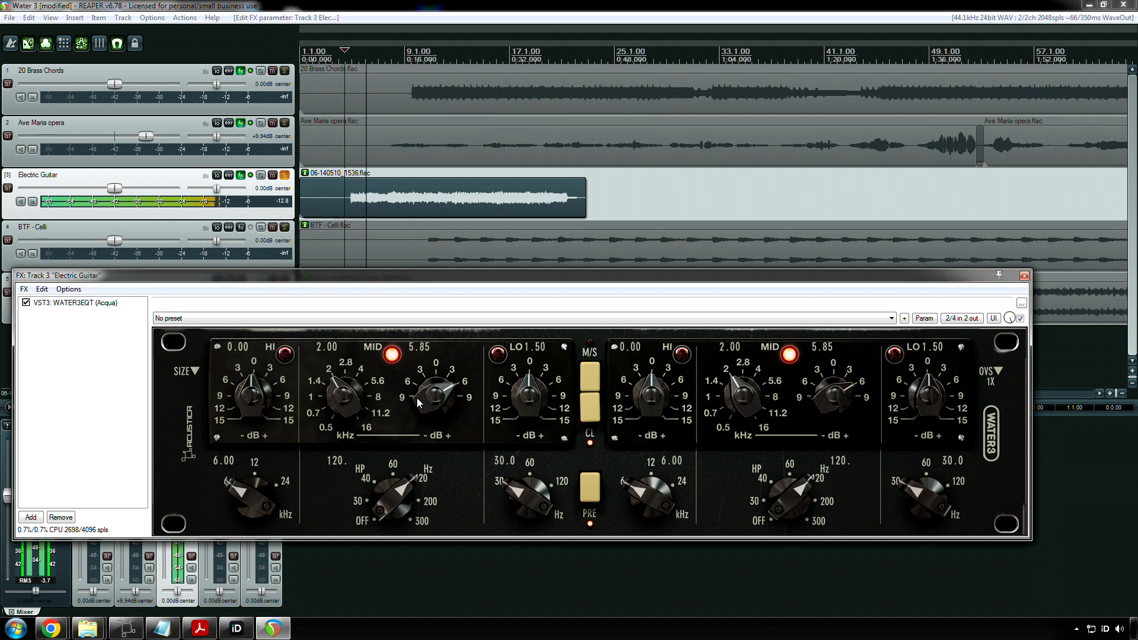
drag(418, 402, 439, 350)
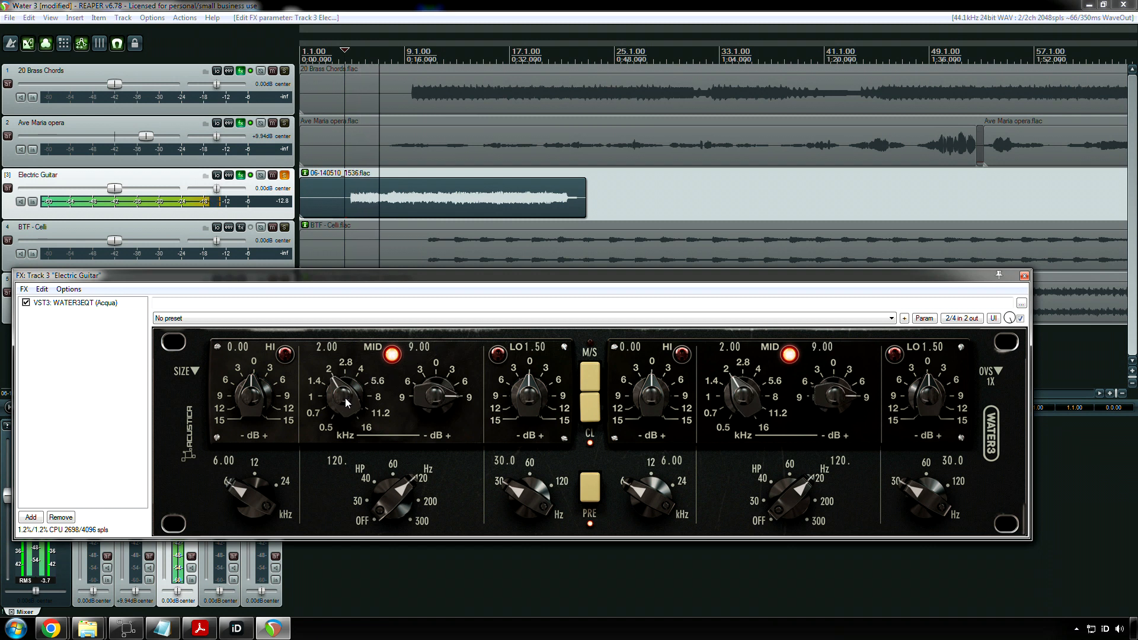
scroll(347, 403, up, 1)
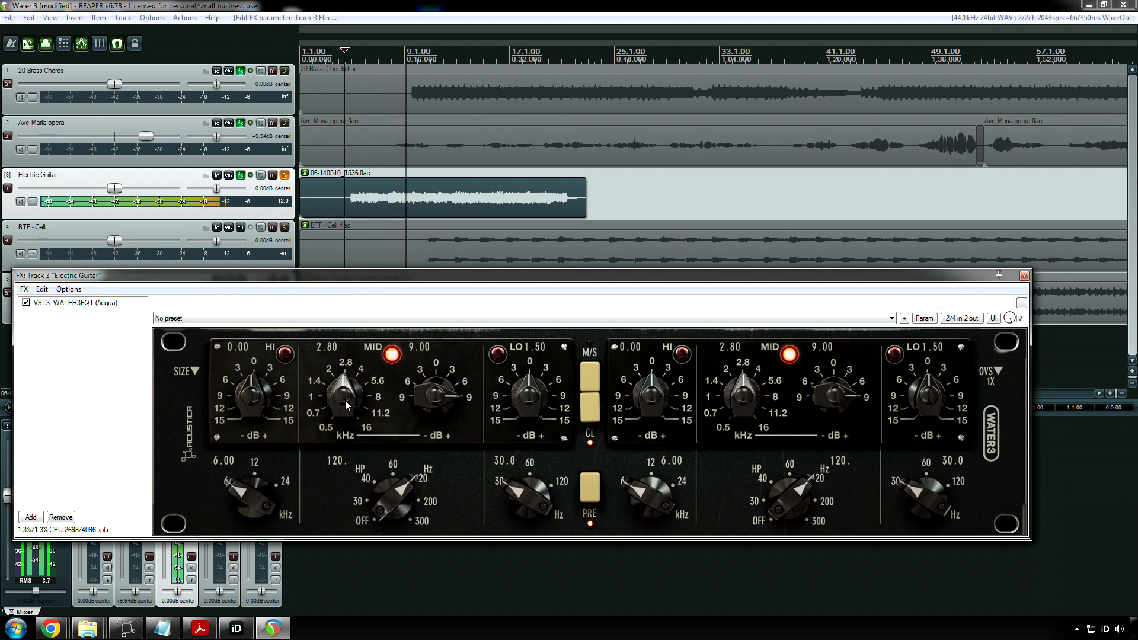
scroll(347, 406, up, 1)
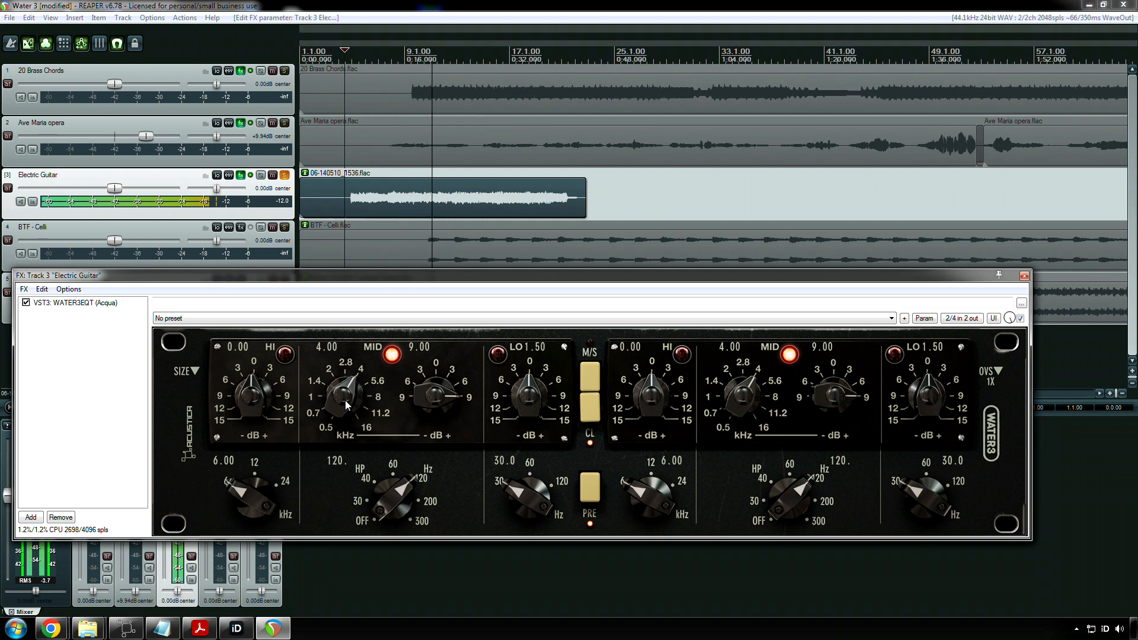
scroll(347, 405, up, 1)
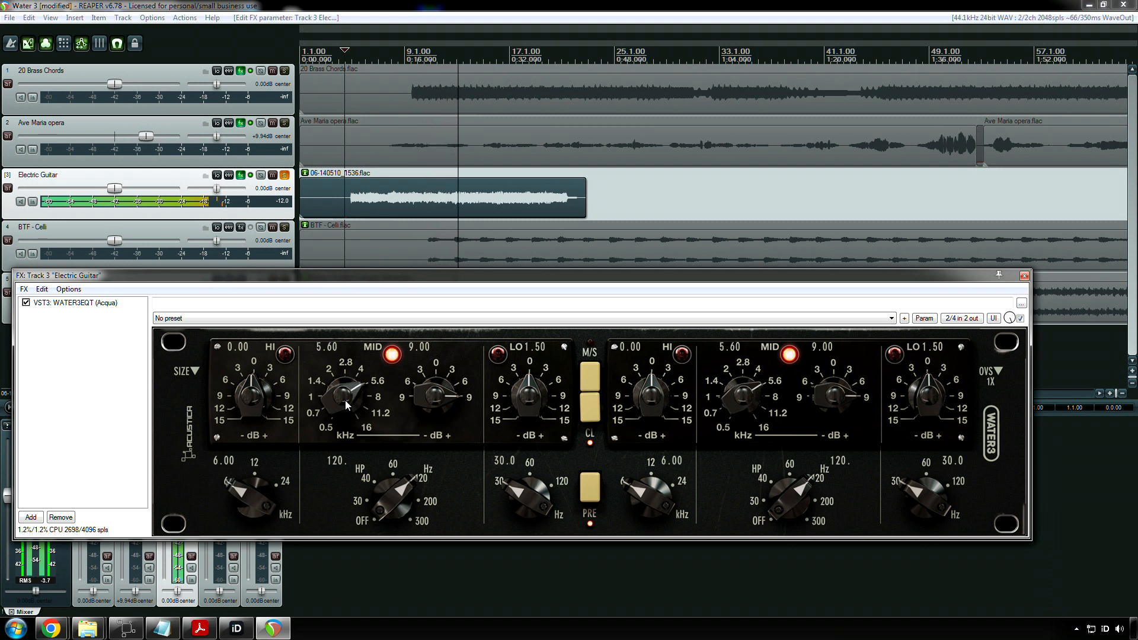
scroll(347, 406, up, 1)
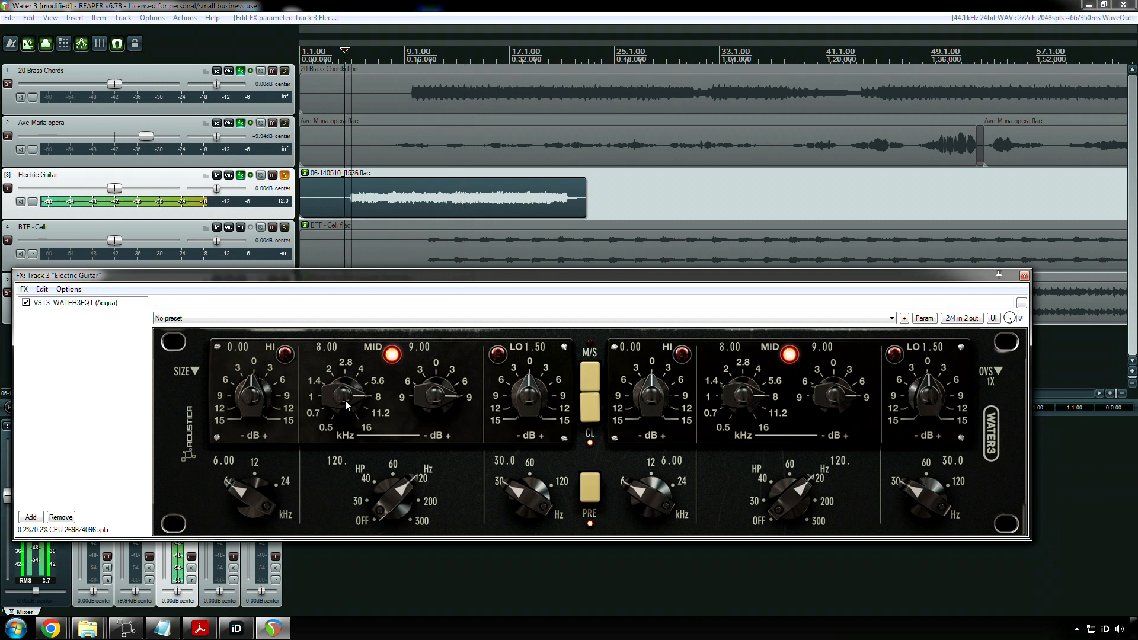
scroll(347, 405, up, 2)
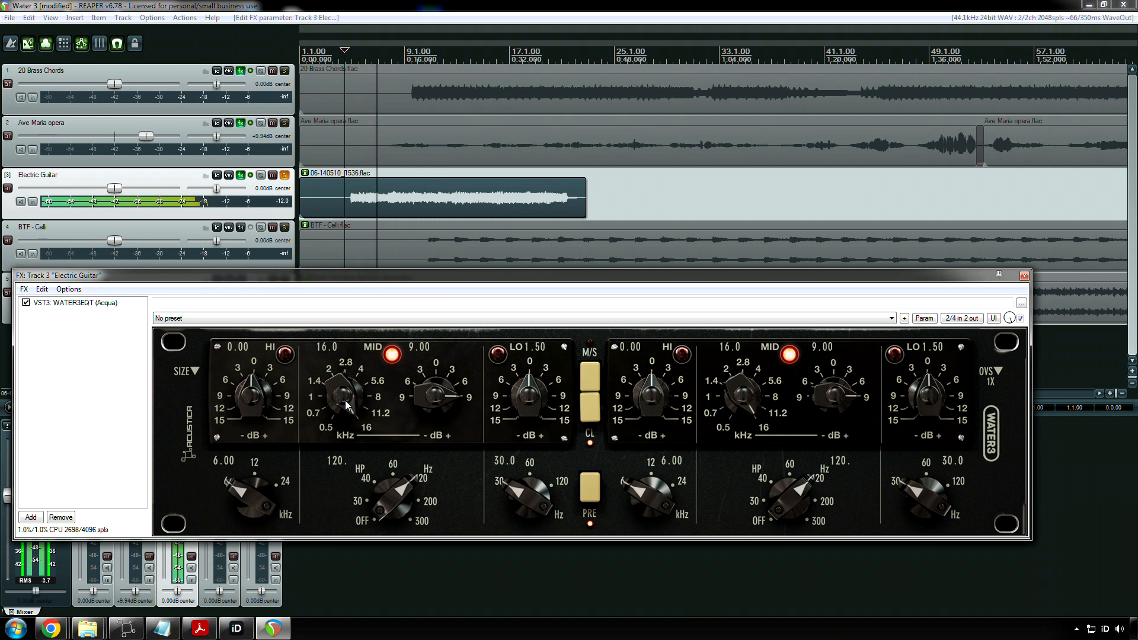
Step: Compare the guitar EQ's MID frequency at 2.00, 2.80 and 4.00 kHz during playback, settling on 4.00 kHz
scroll(347, 406, down, 5)
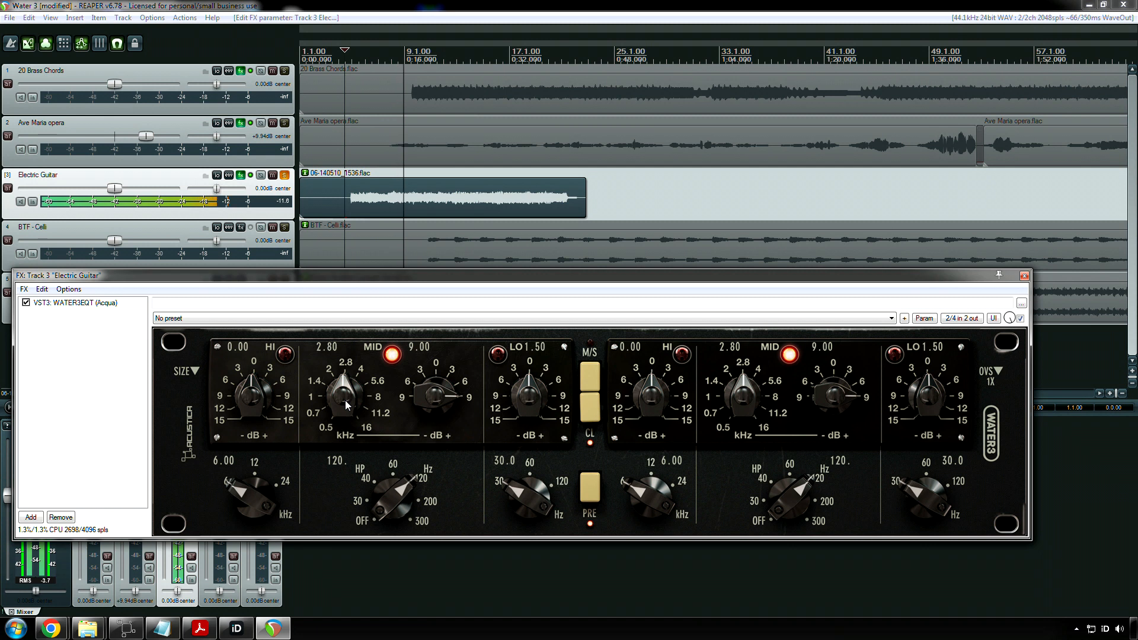
scroll(347, 405, up, 1)
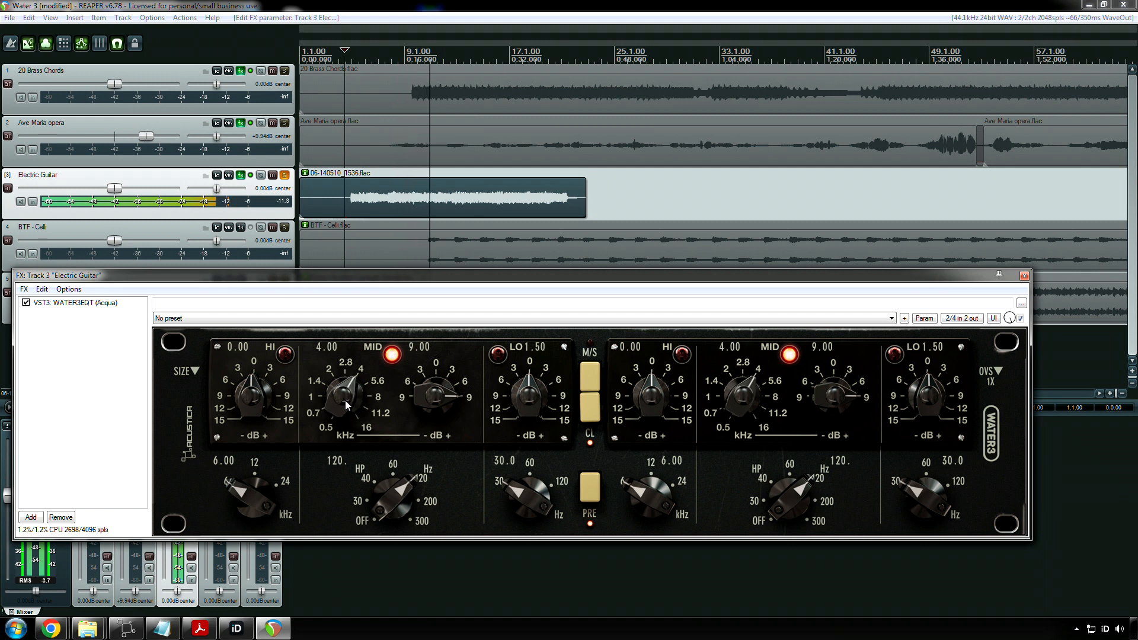
scroll(346, 405, down, 2)
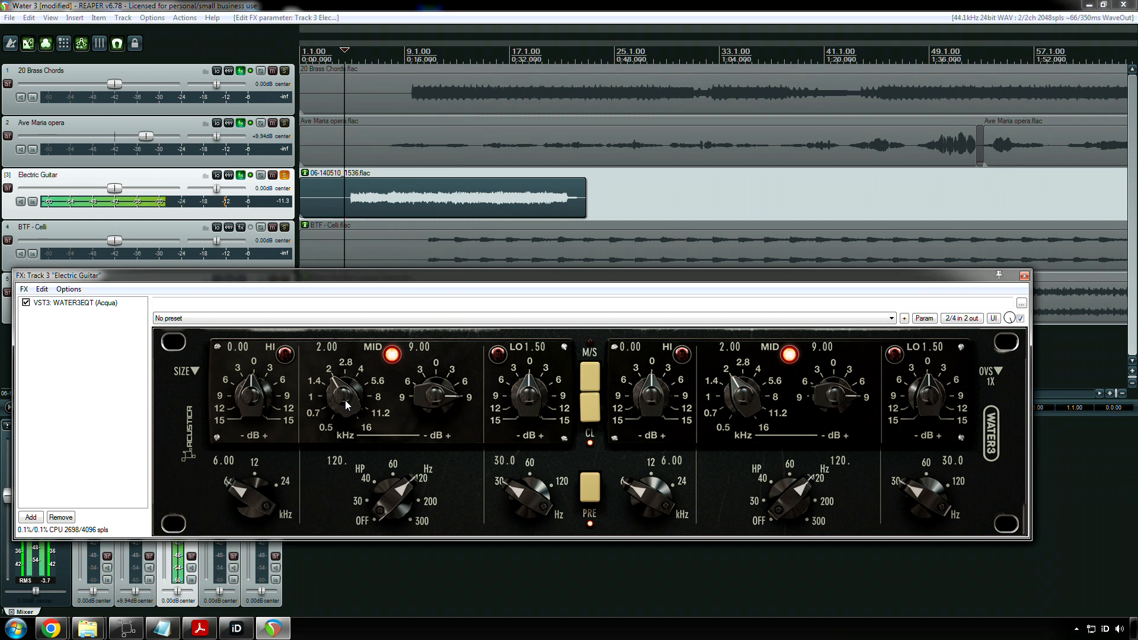
scroll(347, 404, up, 1)
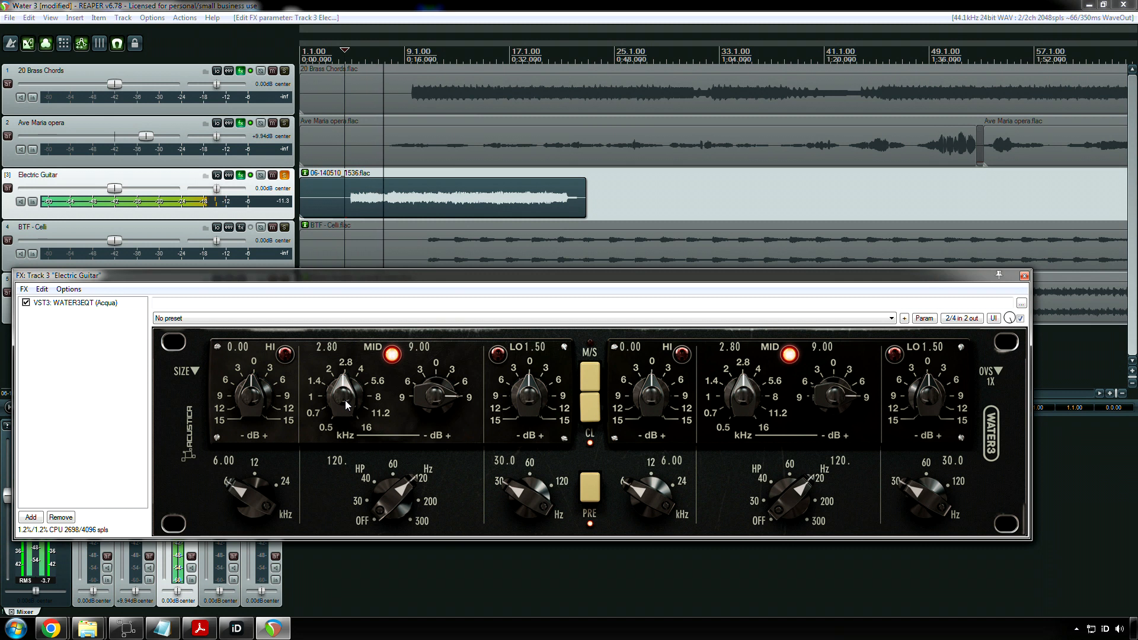
scroll(347, 405, up, 1)
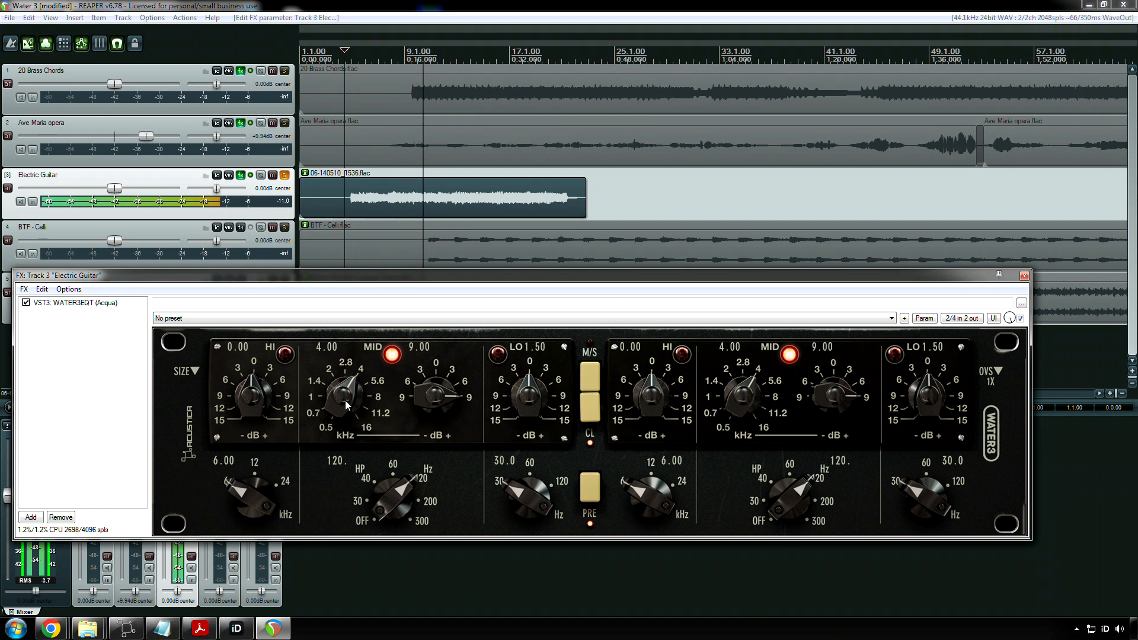
scroll(347, 406, down, 1)
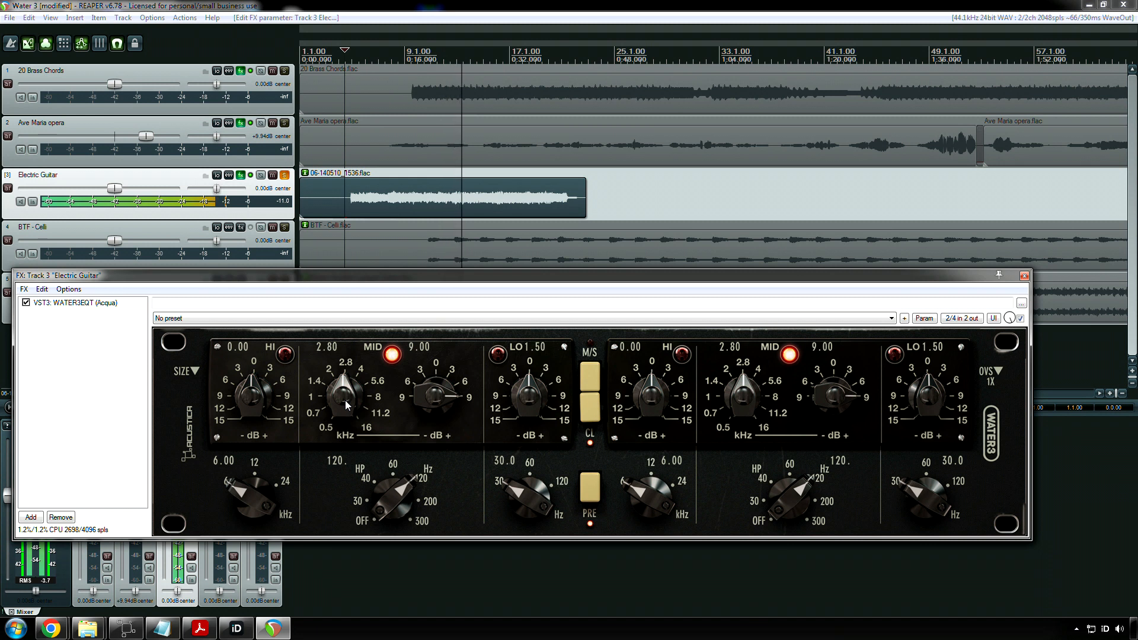
scroll(347, 406, up, 1)
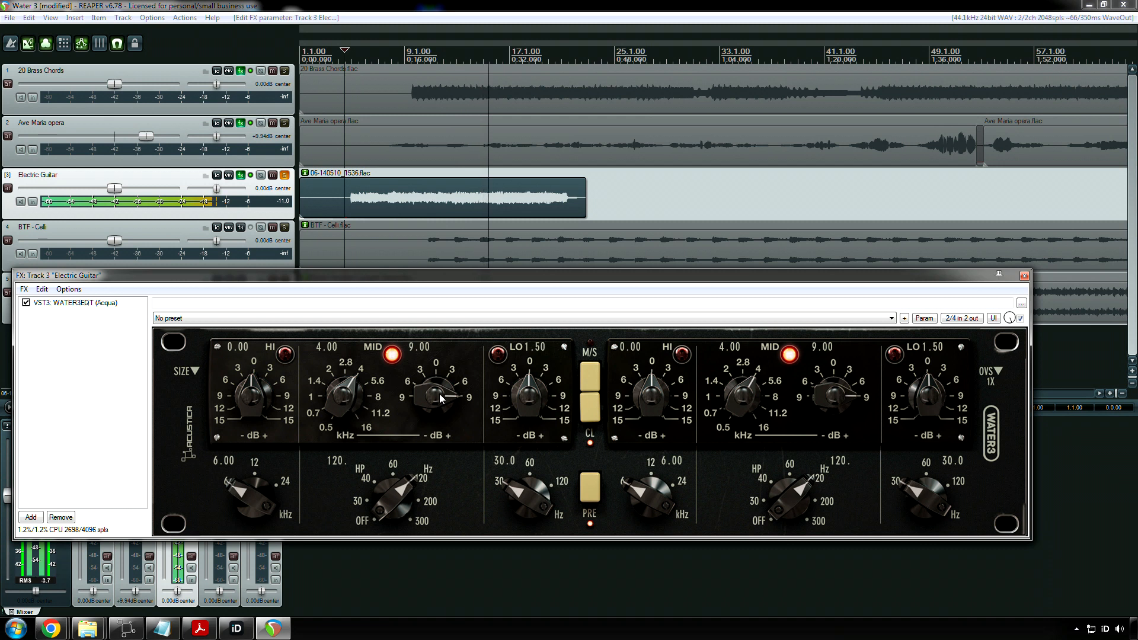
Step: Reduce the guitar EQ's MID gain to 5.00 dB
scroll(443, 401, down, 1)
drag(442, 400, 439, 411)
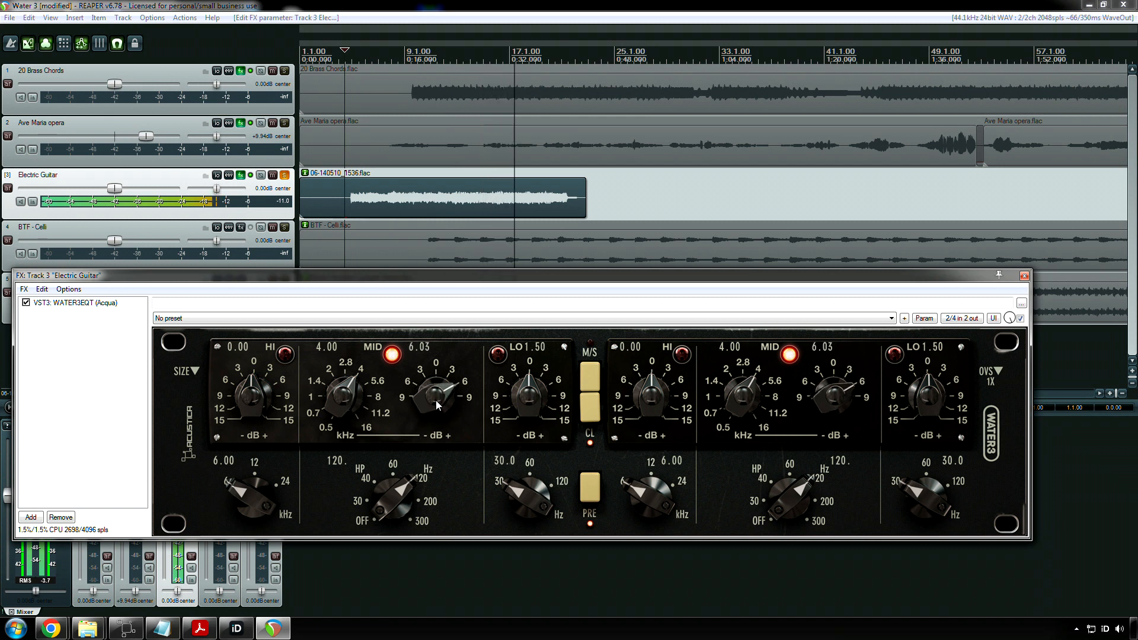
double_click(437, 405)
key(BackSpace)
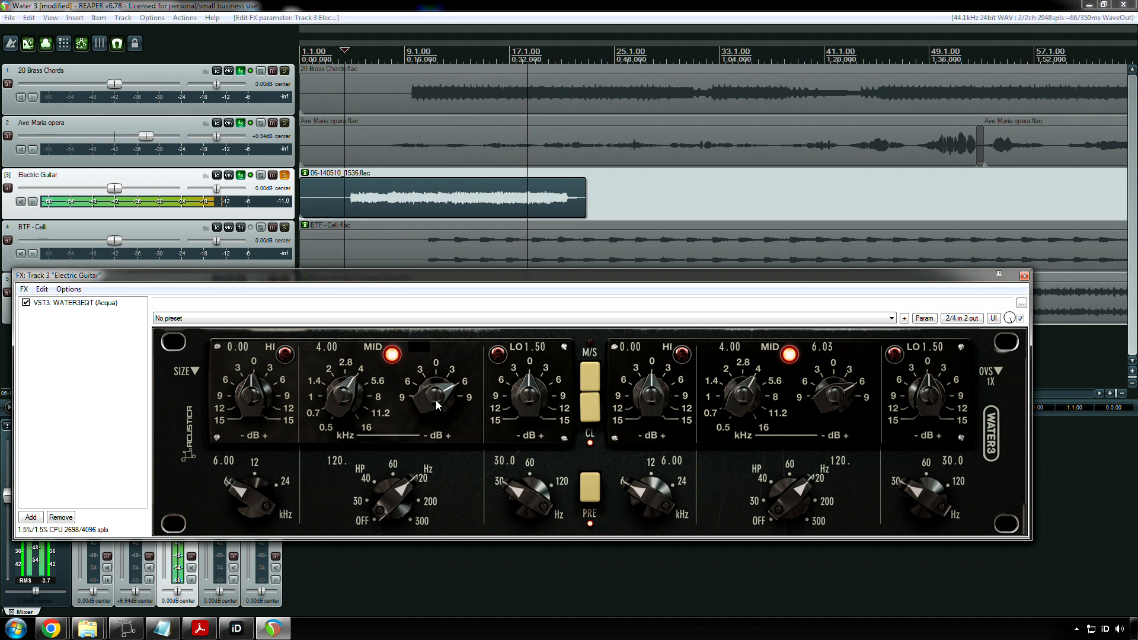
text(0)
key(Return)
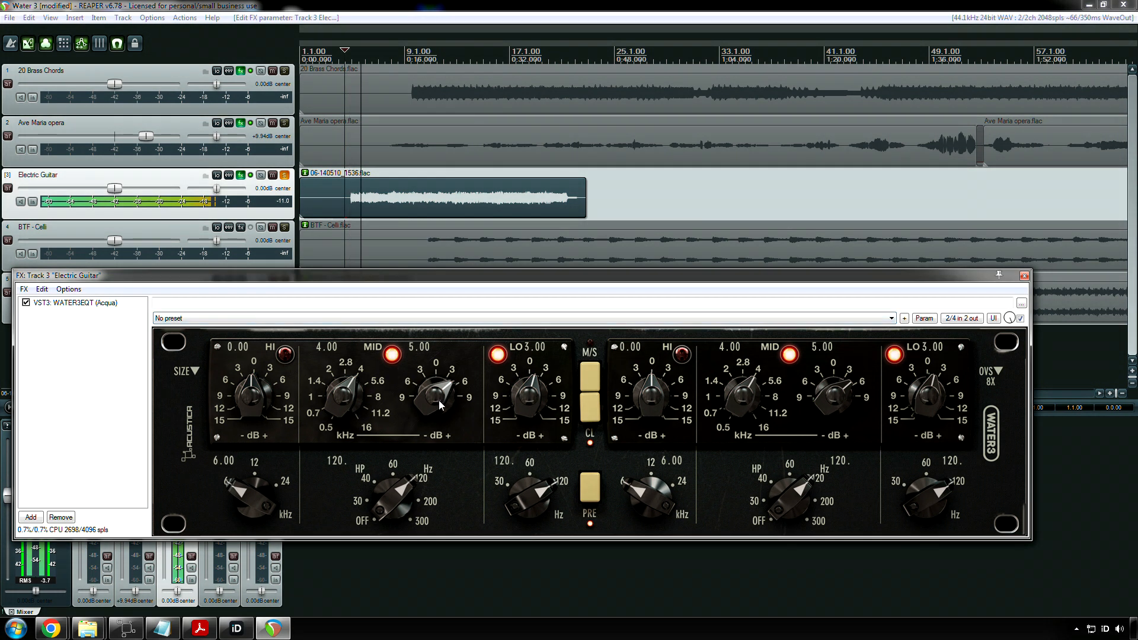
Step: Audition the guitar EQ's MID gain at 9.00, 6.30 and 6.12 dB, and leave it at 6.93 dB
scroll(437, 398, up, 2)
scroll(438, 398, up, 10)
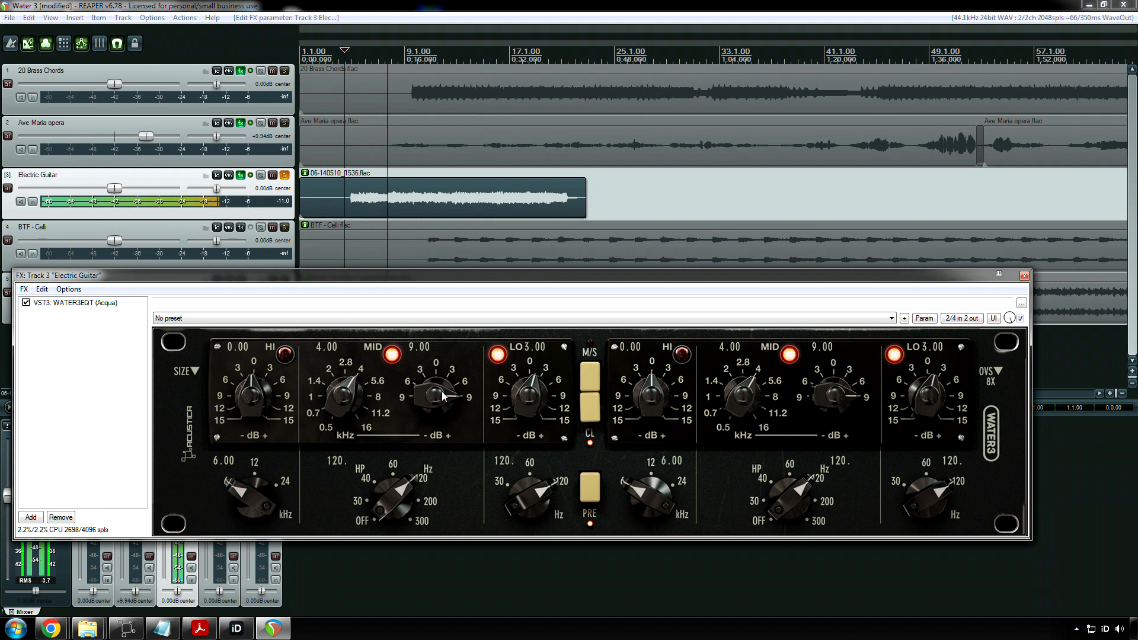
scroll(436, 394, down, 6)
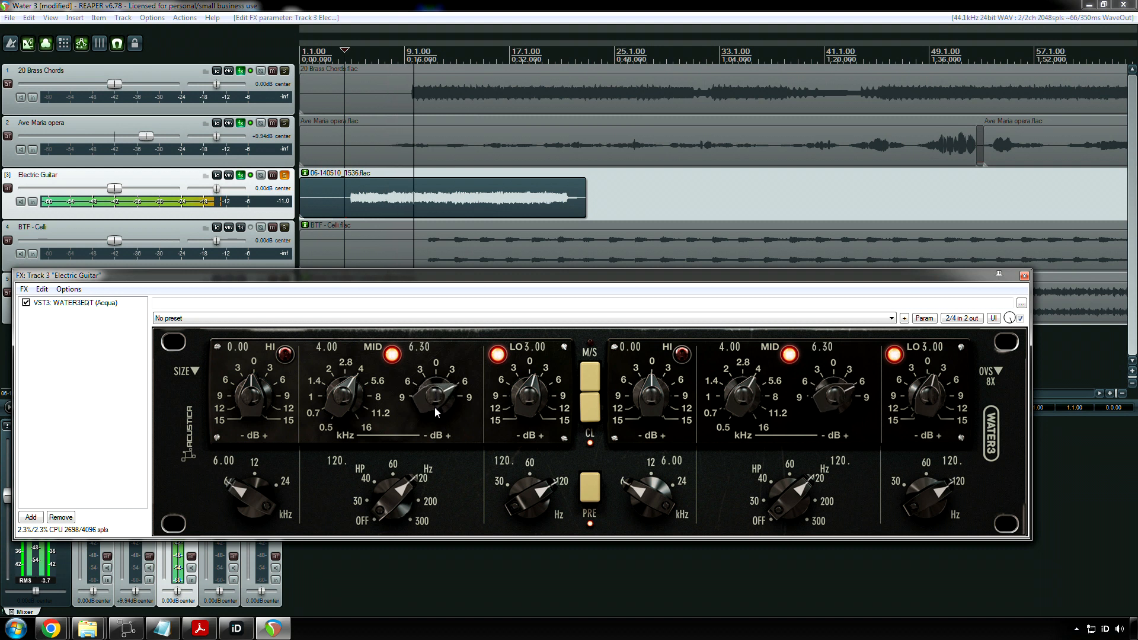
scroll(435, 407, down, 2)
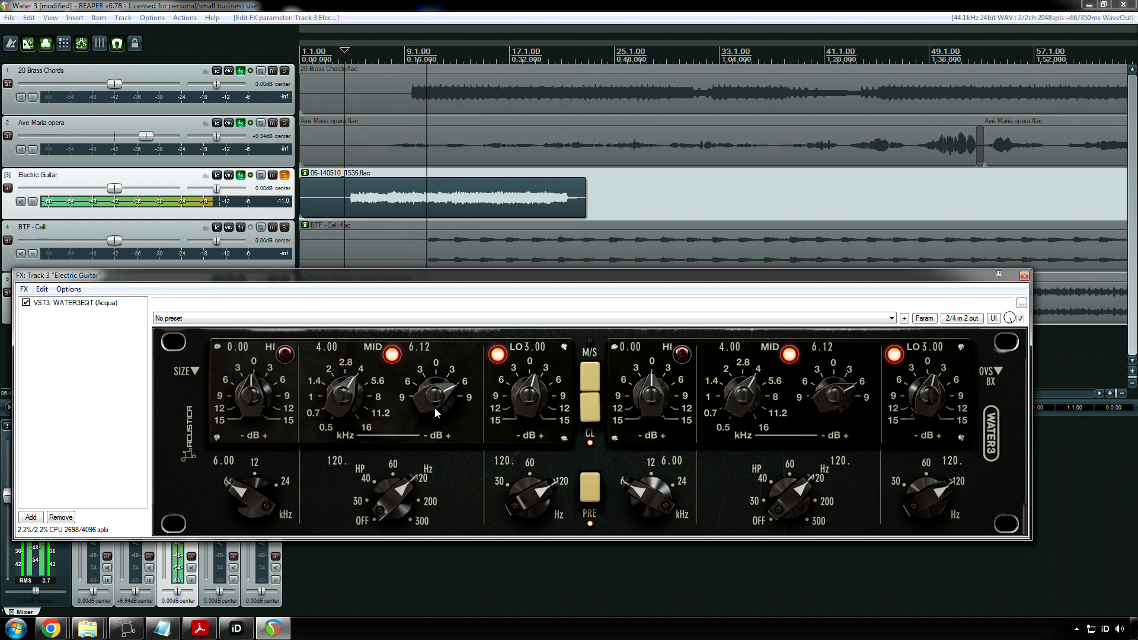
scroll(433, 404, up, 2)
scroll(431, 401, up, 1)
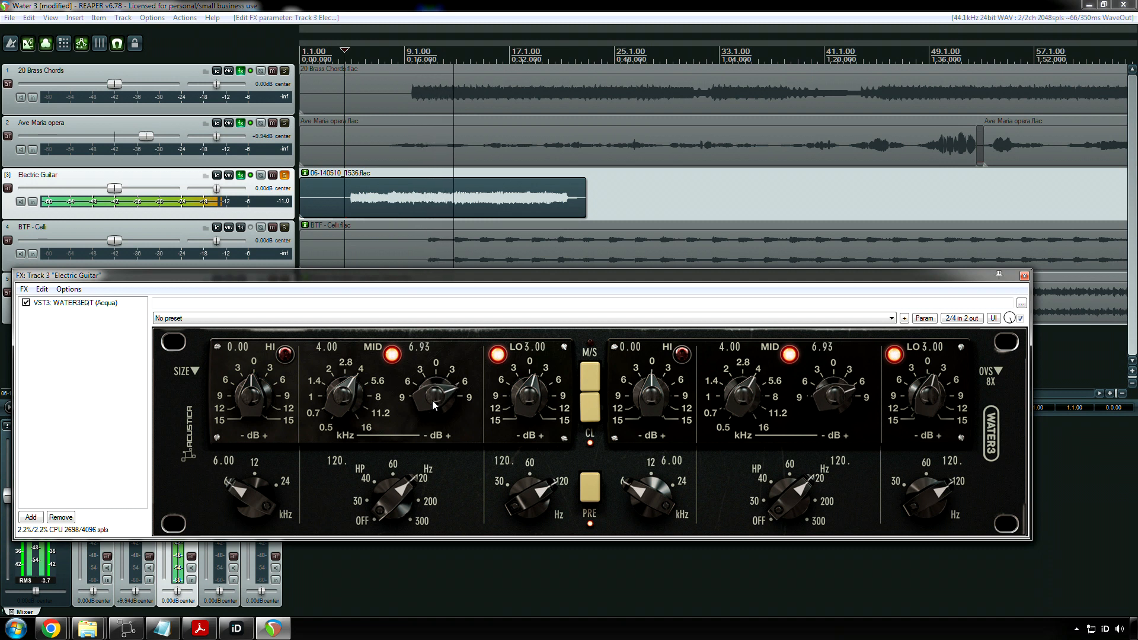
Step: Compare the Electric Guitar with its EQ bypassed and active, leave the EQ enabled, and save the project
click(250, 176)
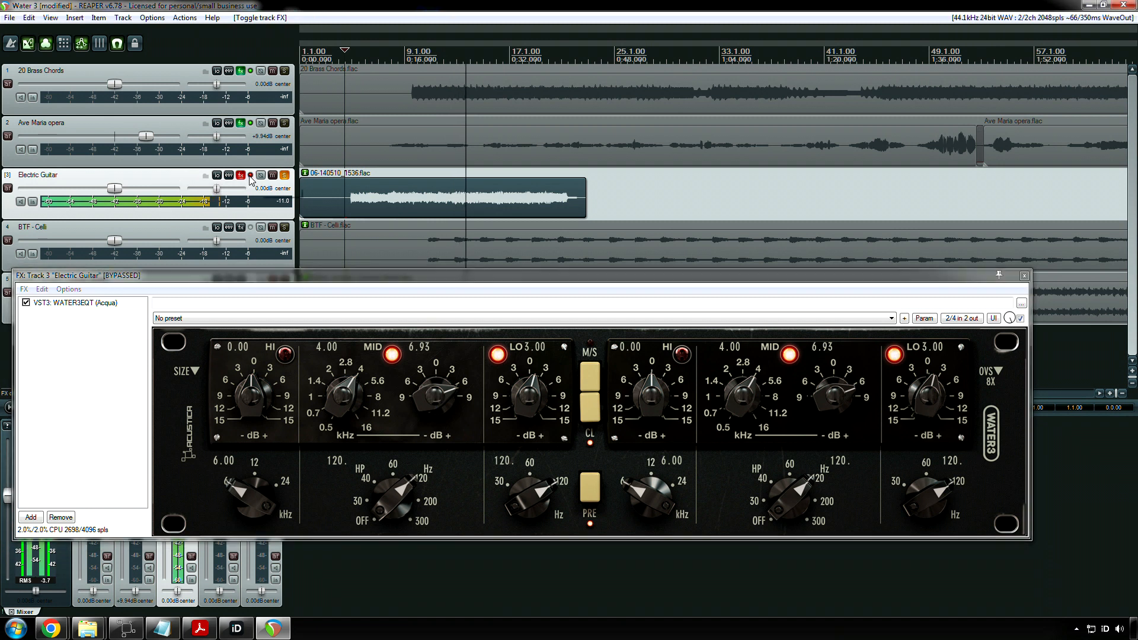
click(250, 175)
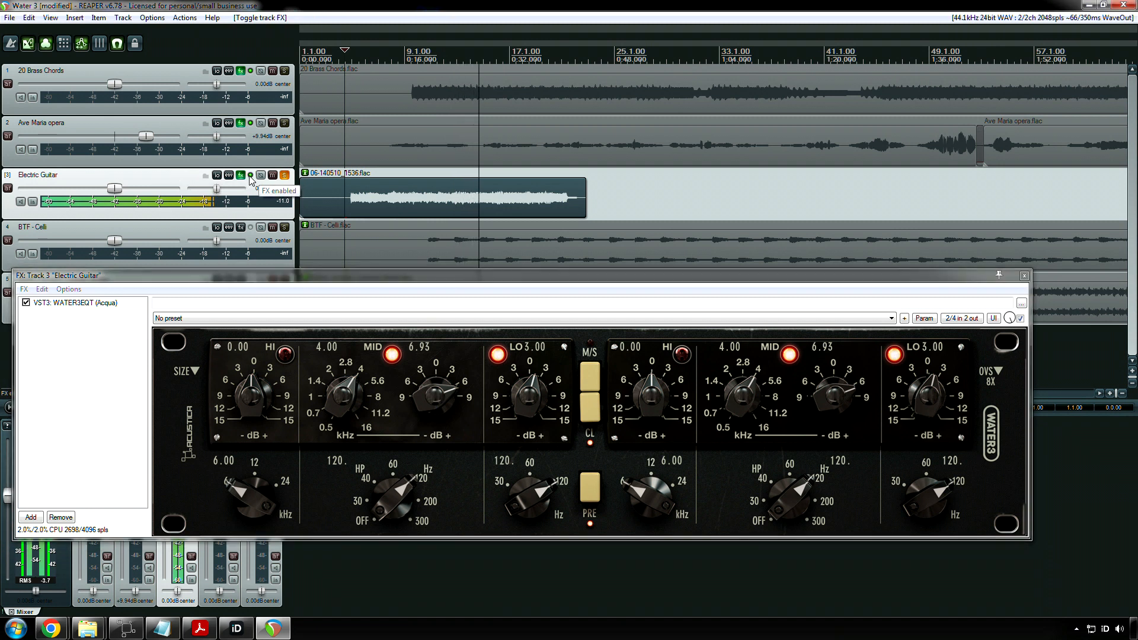
click(26, 303)
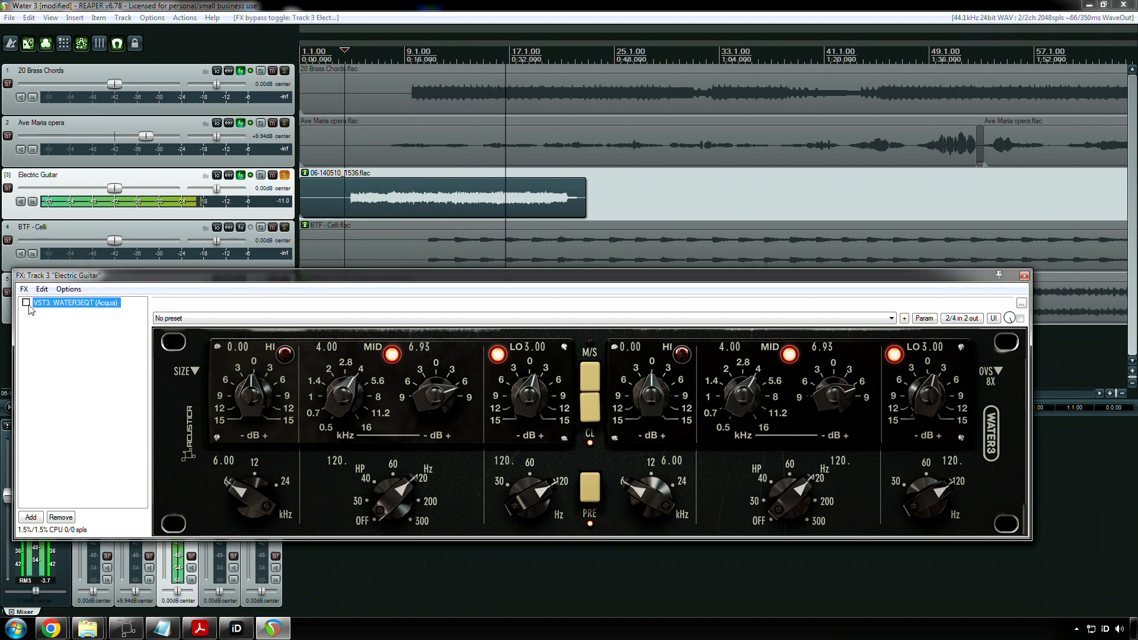
click(27, 303)
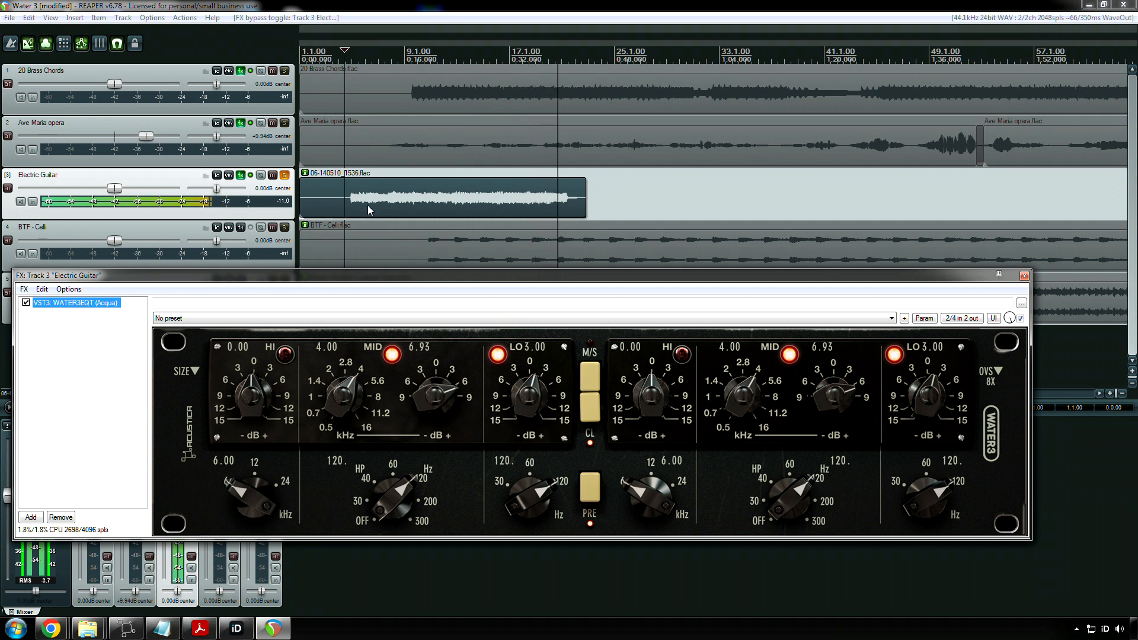
click(430, 6)
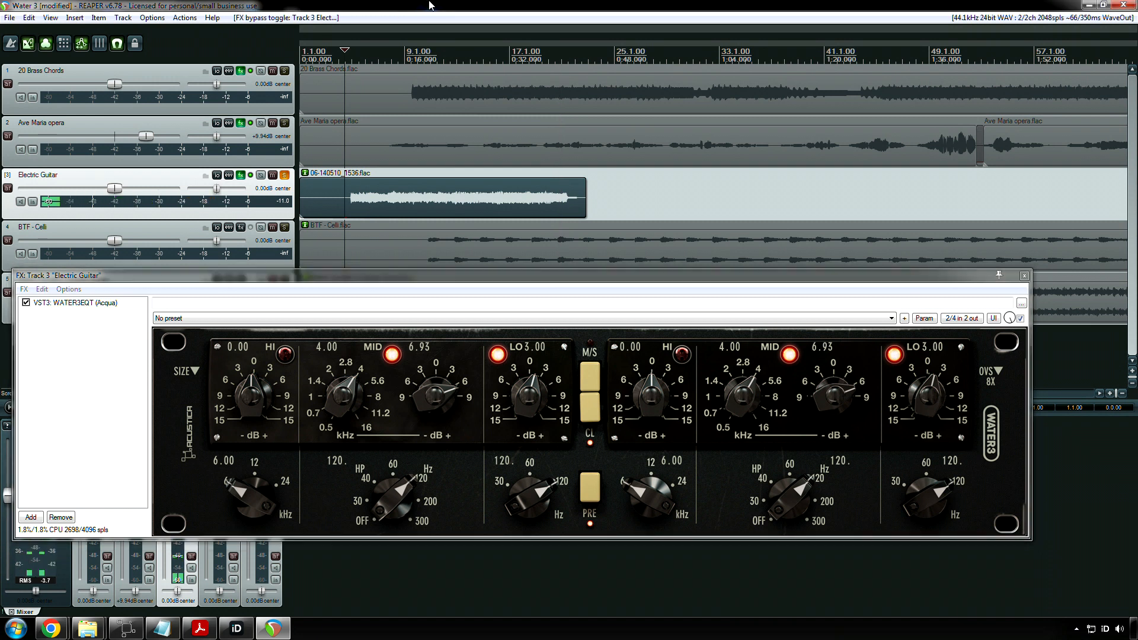
key(ctrl+s)
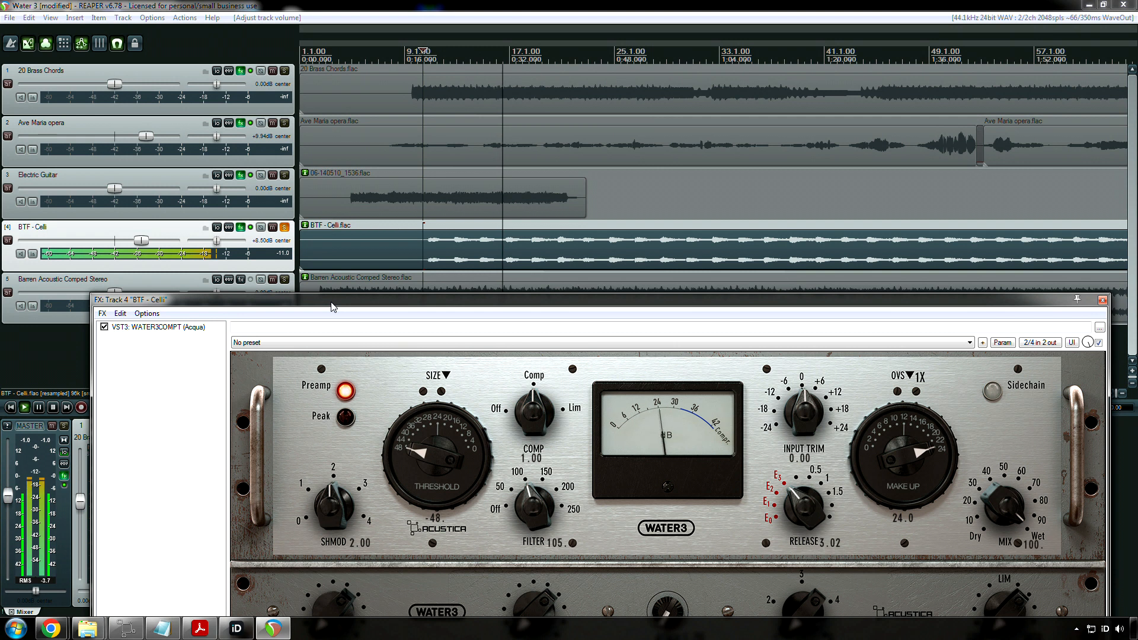
Step: Reposition the BTF - Celli track's compressor window, stop playback, and close the compressor
drag(332, 307, 526, 181)
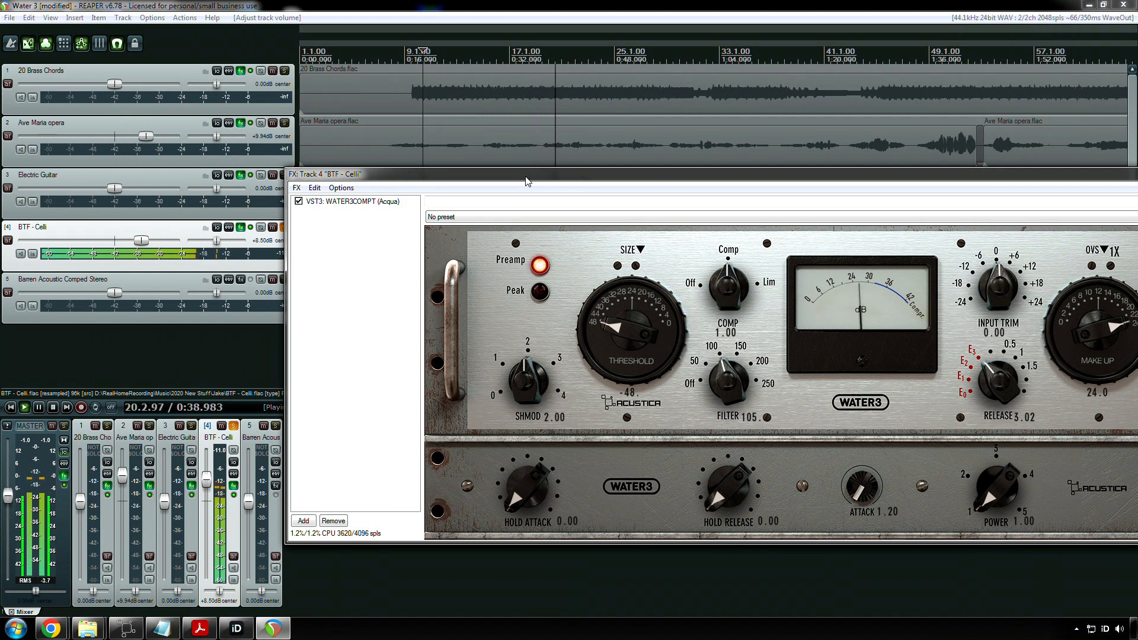
key(space)
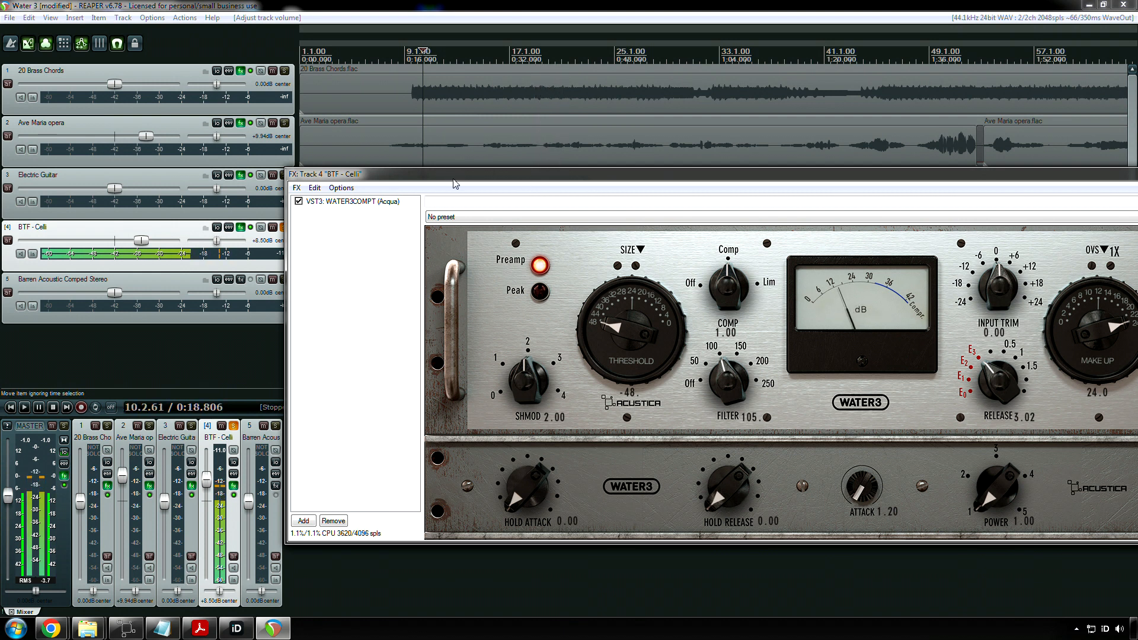
drag(455, 178, 231, 301)
drag(559, 303, 511, 313)
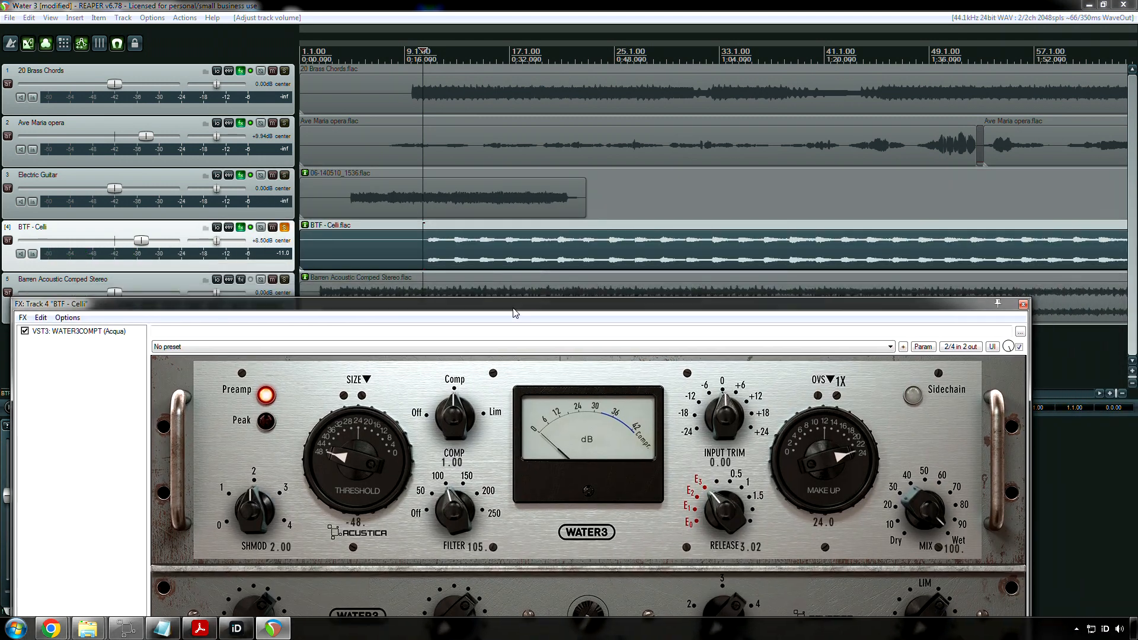
click(1022, 305)
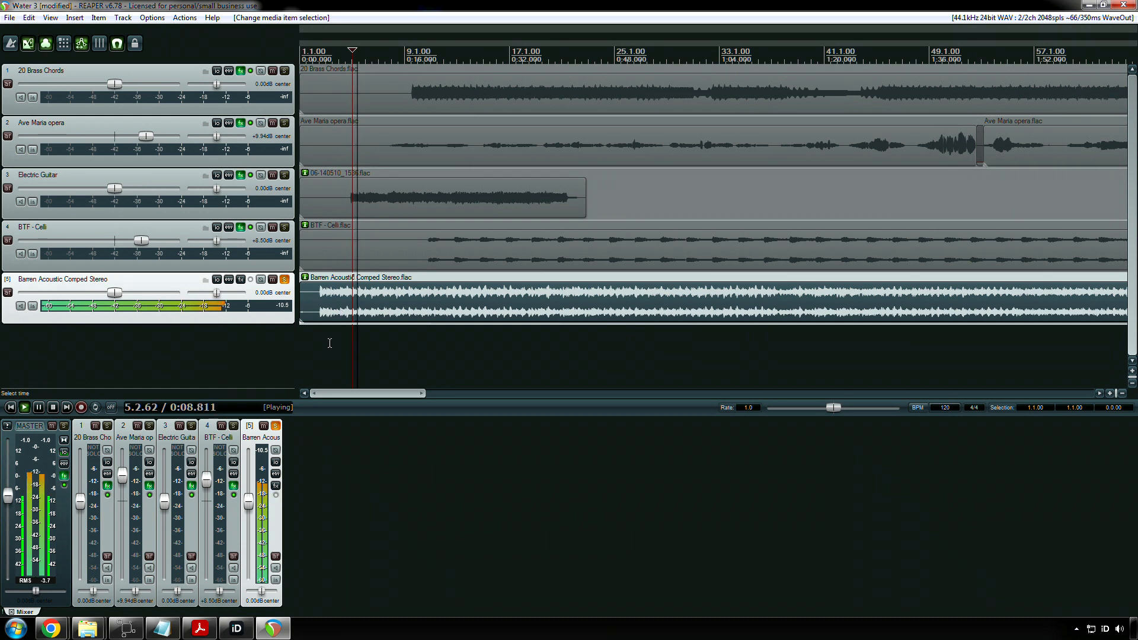
Step: Stop playback, save the project, and add the WATER3EQT plugin to the Barren Acoustic Comped Stereo track
key(space)
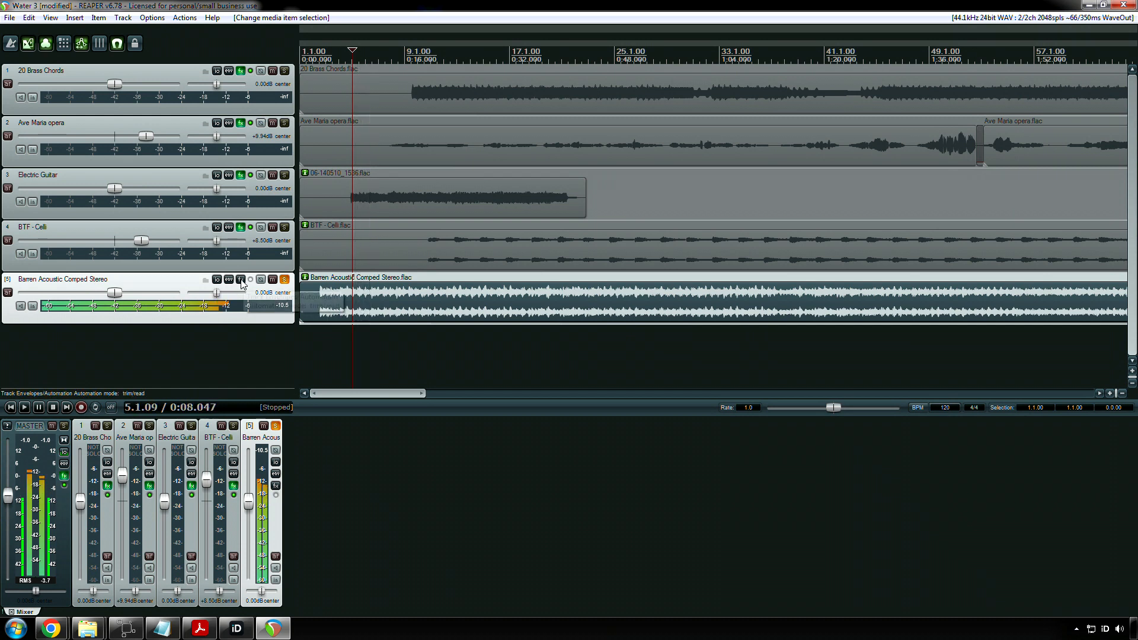
key(ctrl+s)
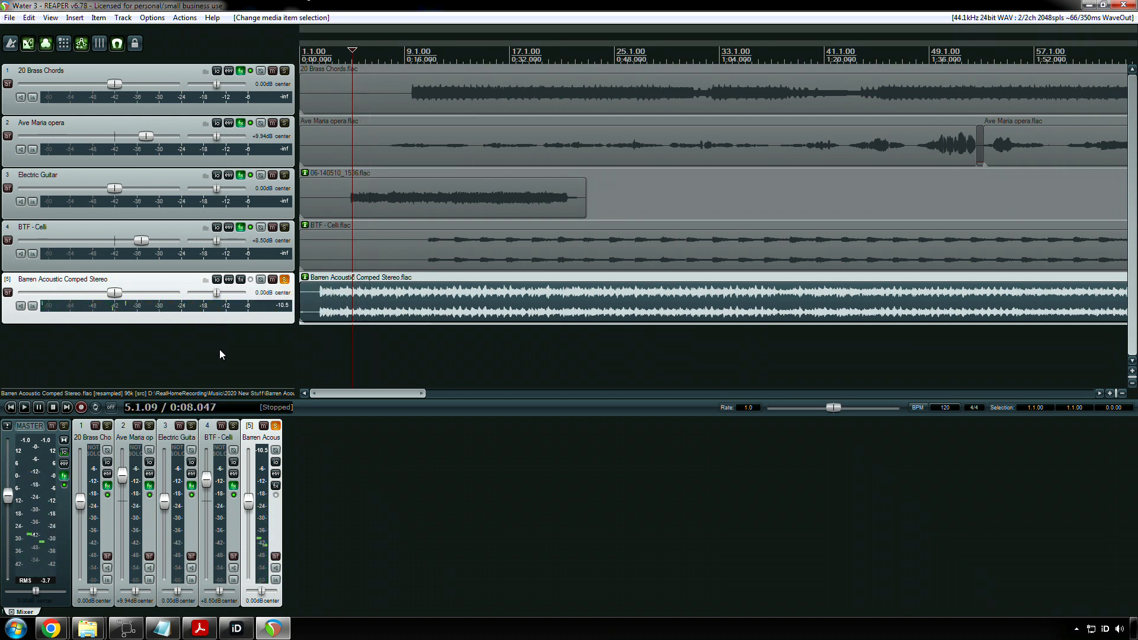
click(243, 284)
double_click(380, 211)
drag(445, 55, 493, 350)
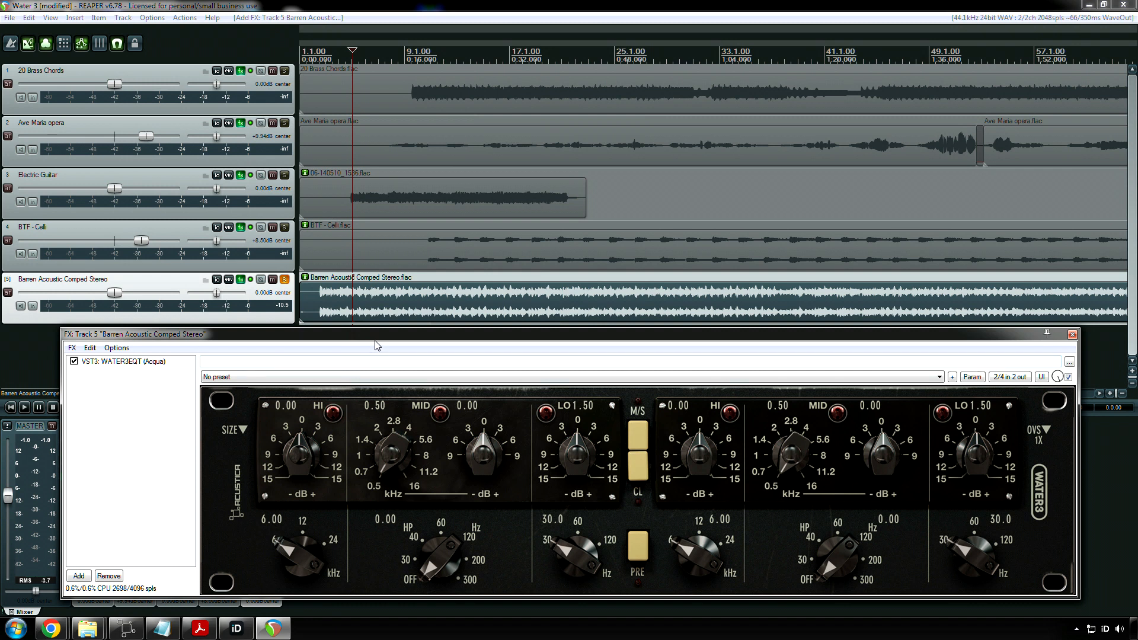
drag(377, 345, 367, 212)
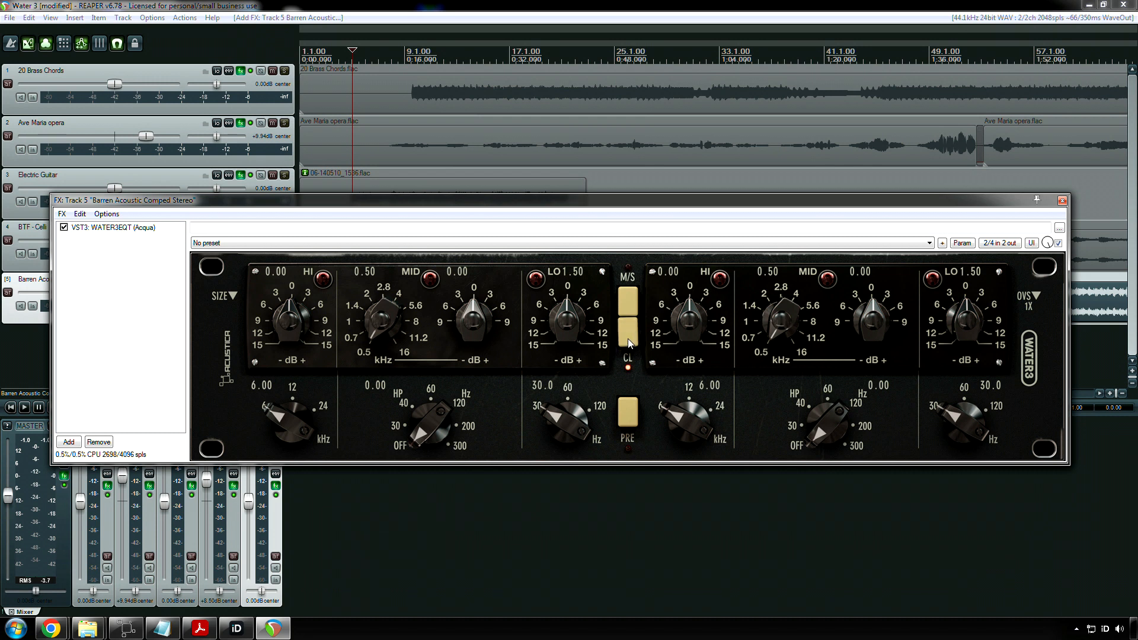
Step: Enable CL and PRE in the acoustic guitar's EQ and view its oversampling options
click(628, 339)
drag(493, 204, 485, 243)
click(1015, 341)
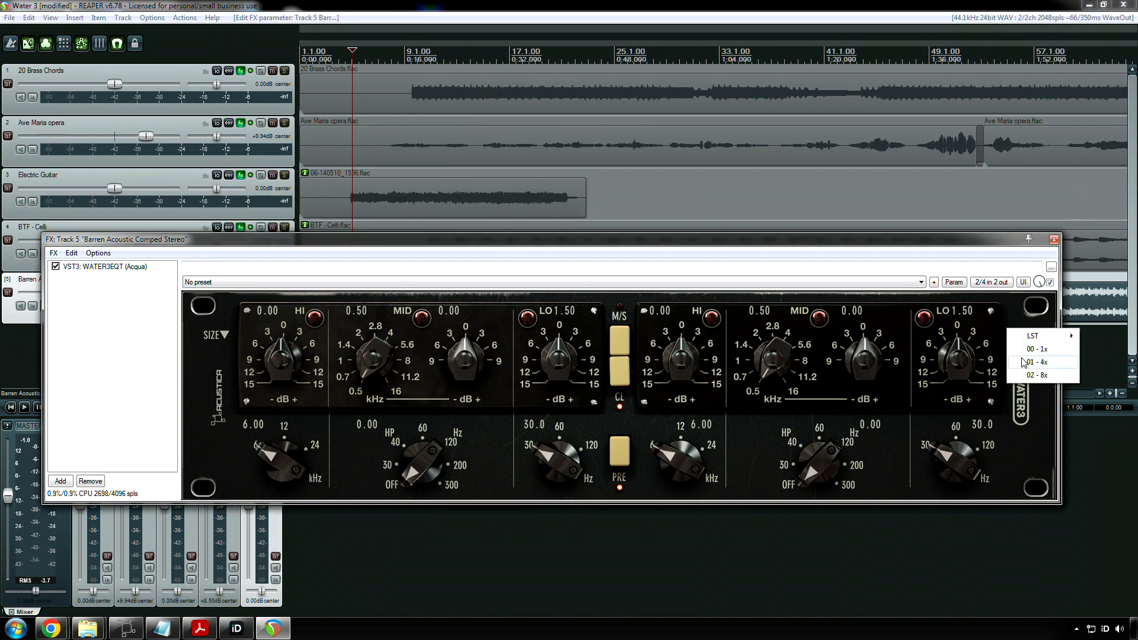
drag(415, 249, 406, 293)
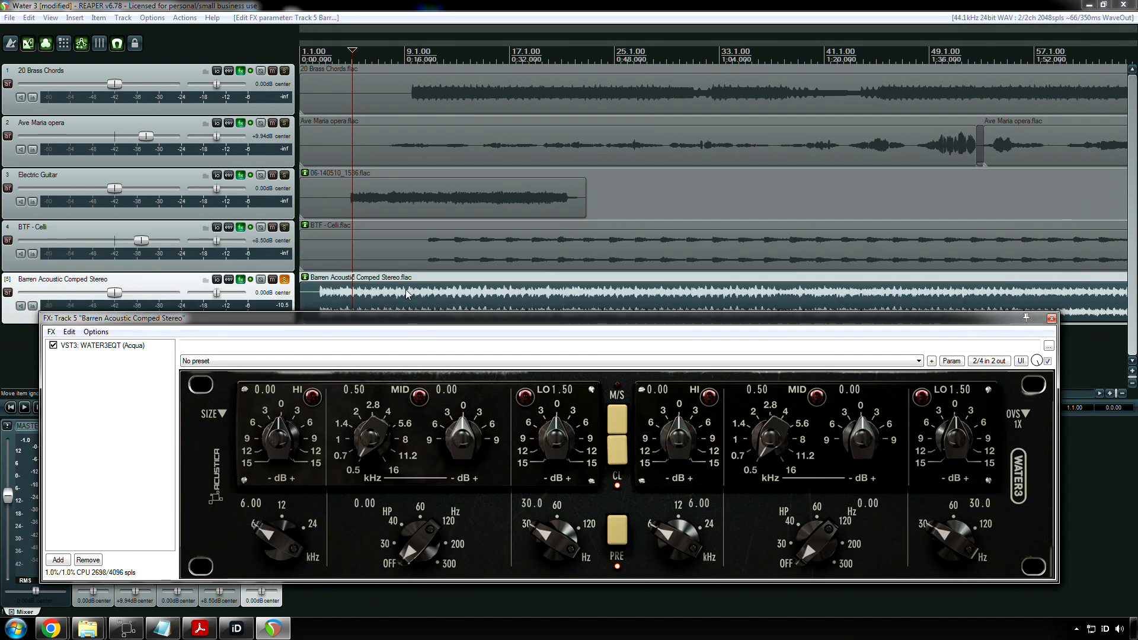
Step: Check the properties of the Barren Acoustic Comped Stereo item, then return to its EQ
right_click(402, 300)
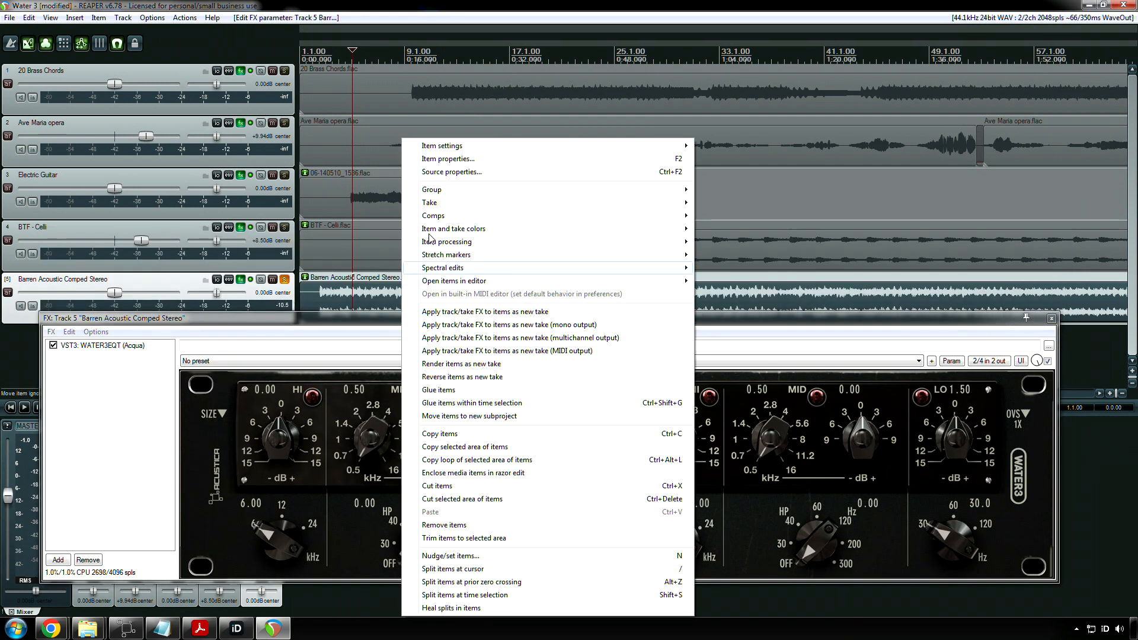
click(451, 158)
key(Escape)
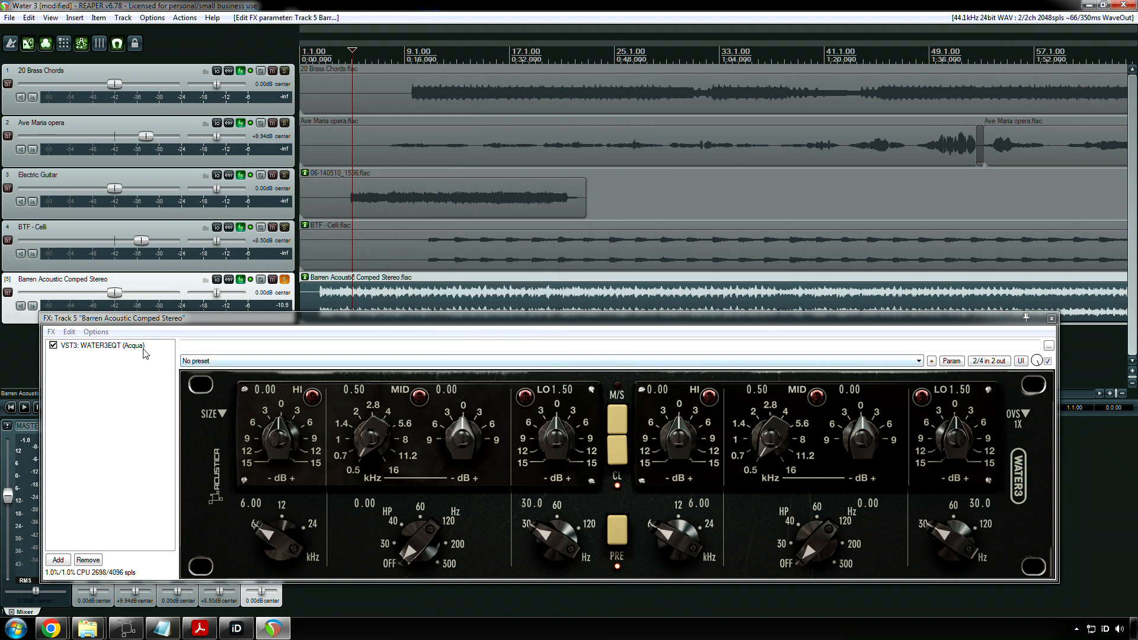
click(131, 349)
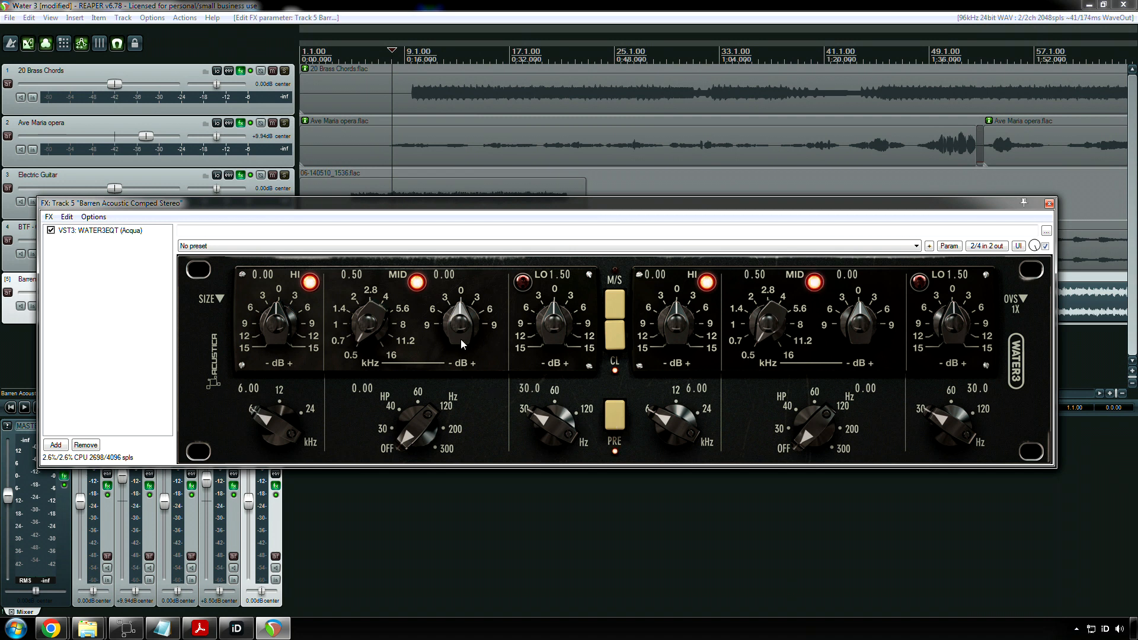
Step: Play the acoustic guitar and set its EQ's HI band to 24 kHz with a gain of 15.0 dB
key(space)
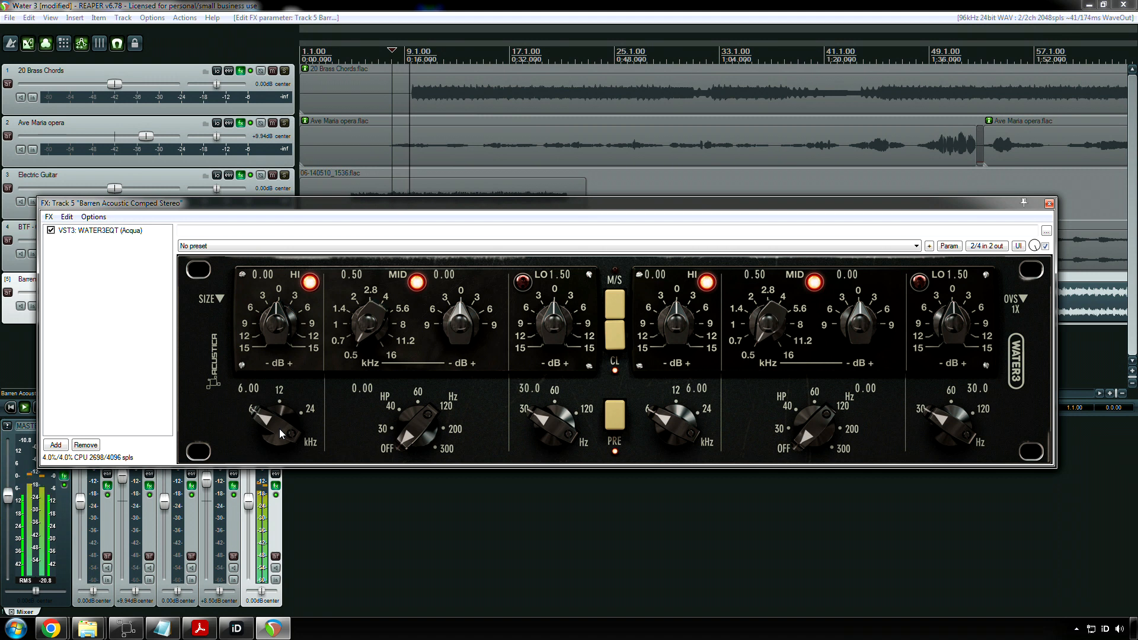
scroll(280, 428, up, 2)
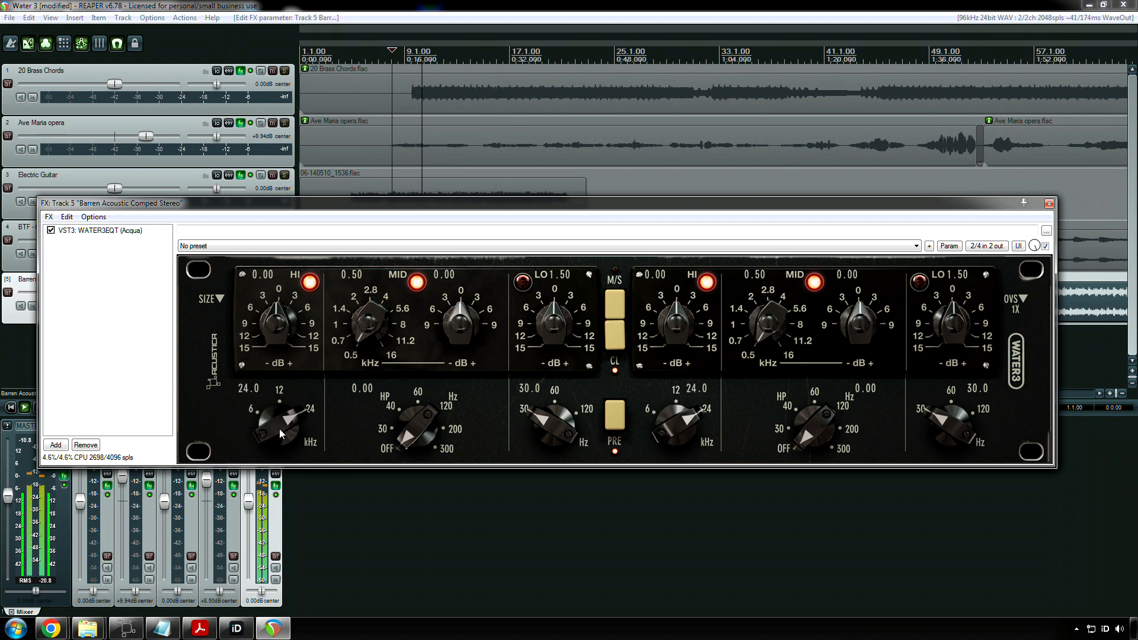
drag(294, 350, 300, 332)
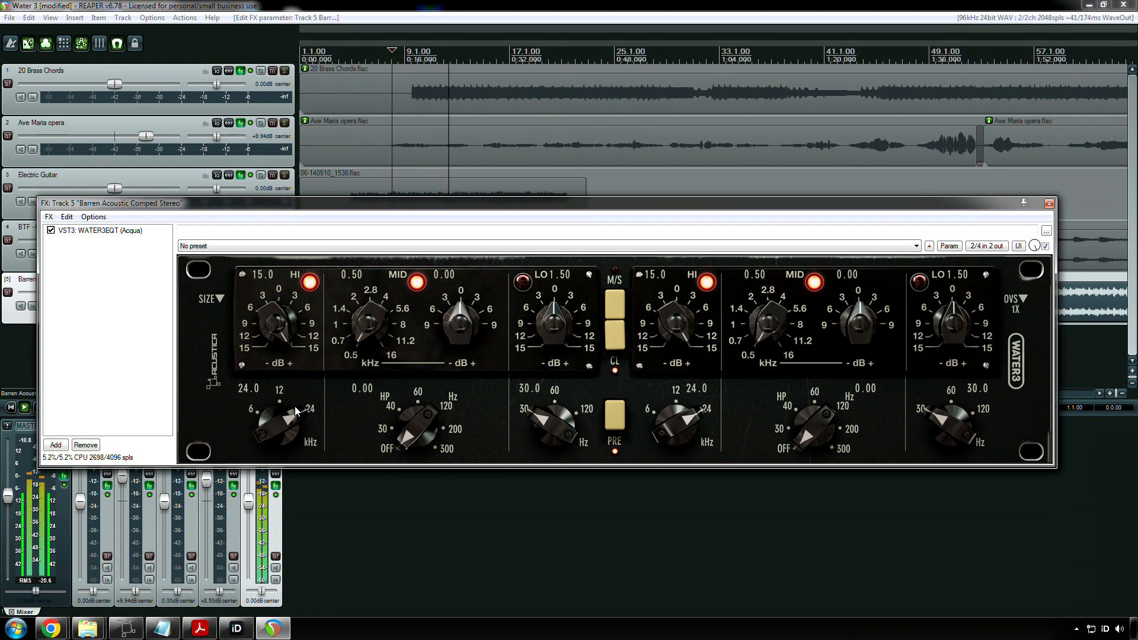
Step: Audition the acoustic guitar EQ's HI frequency at 12 and 6 kHz, leave it at 6 kHz, and restart playback
scroll(286, 428, down, 1)
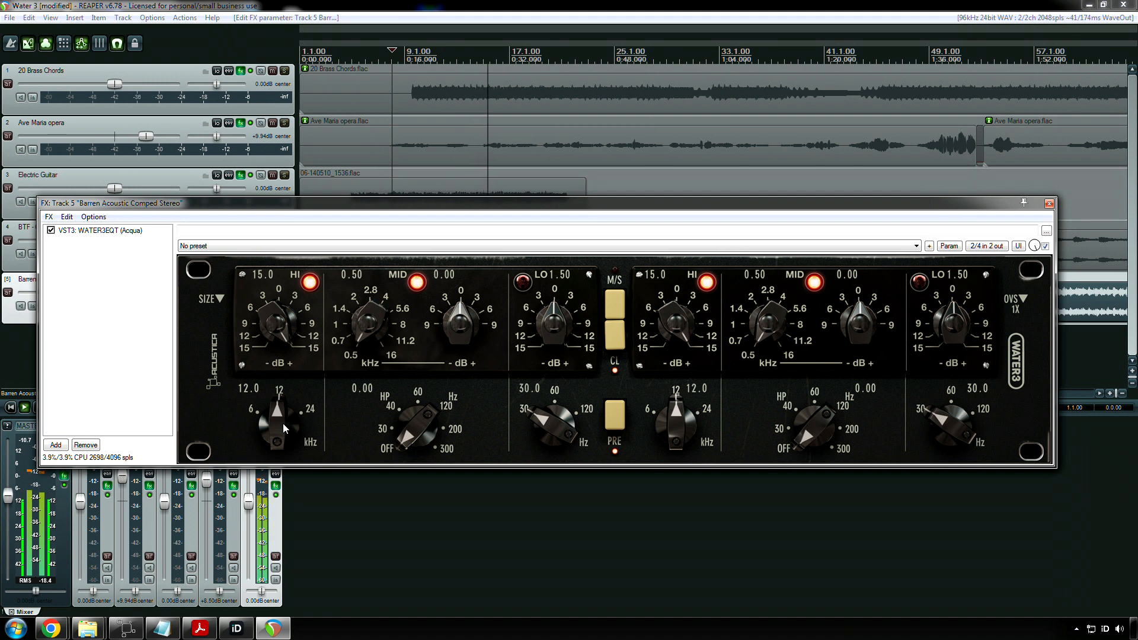
scroll(283, 423, down, 1)
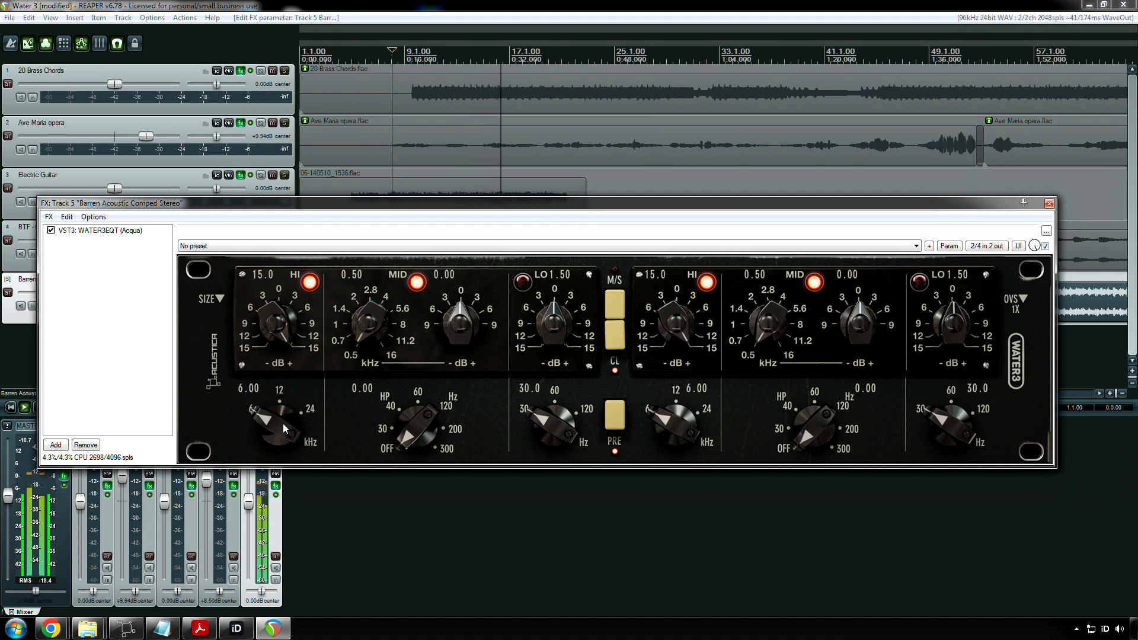
scroll(283, 423, up, 1)
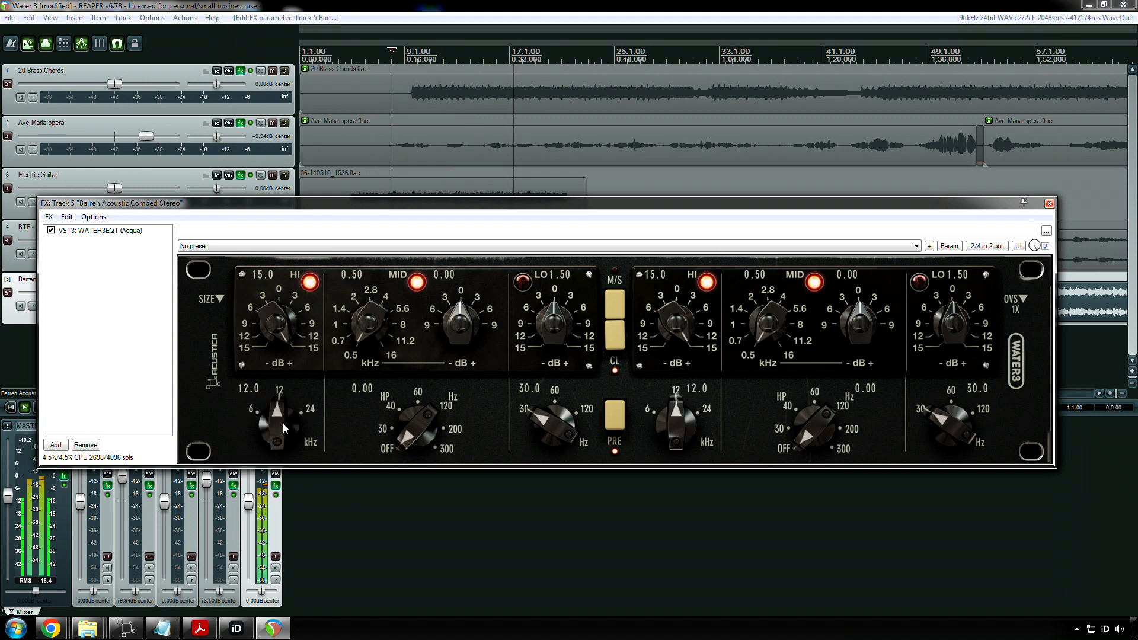
scroll(283, 424, down, 1)
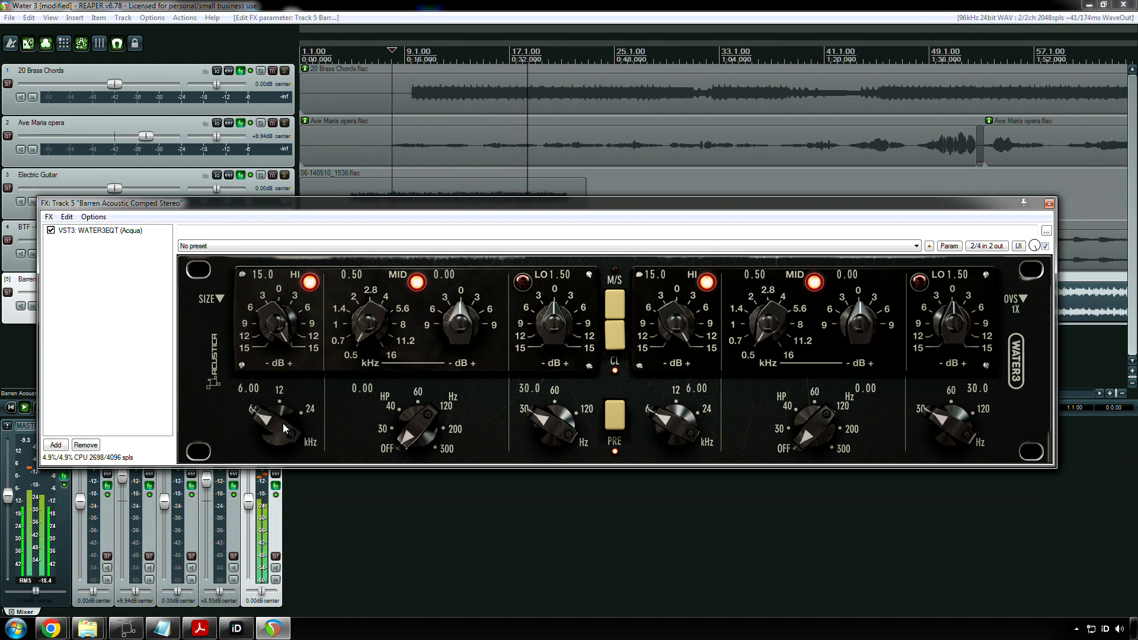
key(space)
key(space)
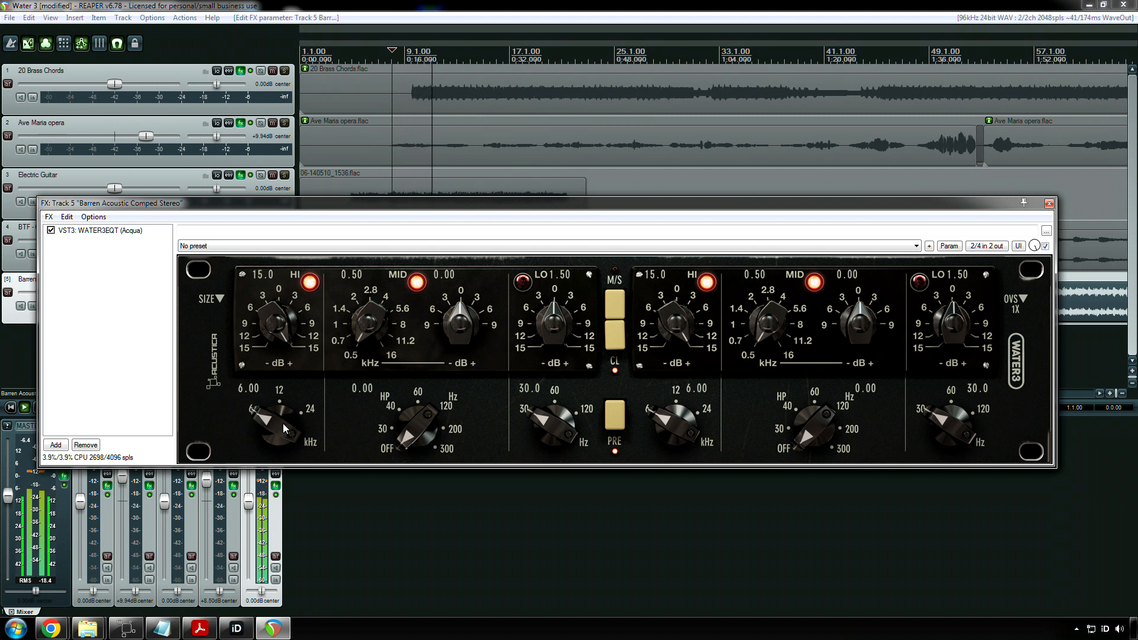
Step: Place the playhead near the start of the acoustic guitar recording at 2.2.24 and audition the track from there
drag(369, 211, 412, 402)
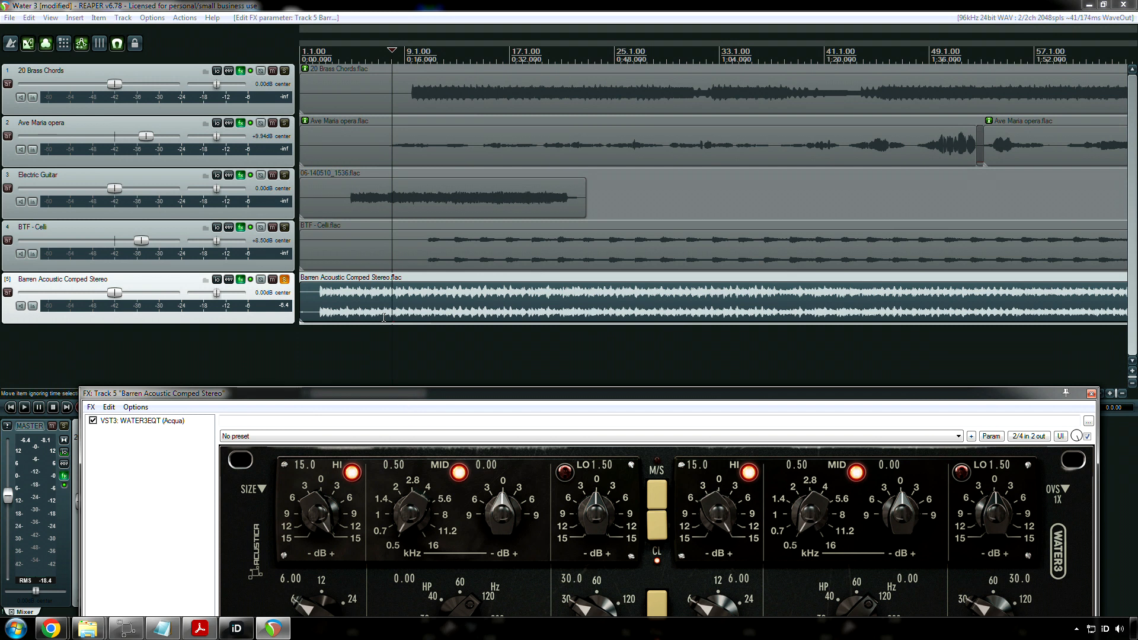
click(324, 344)
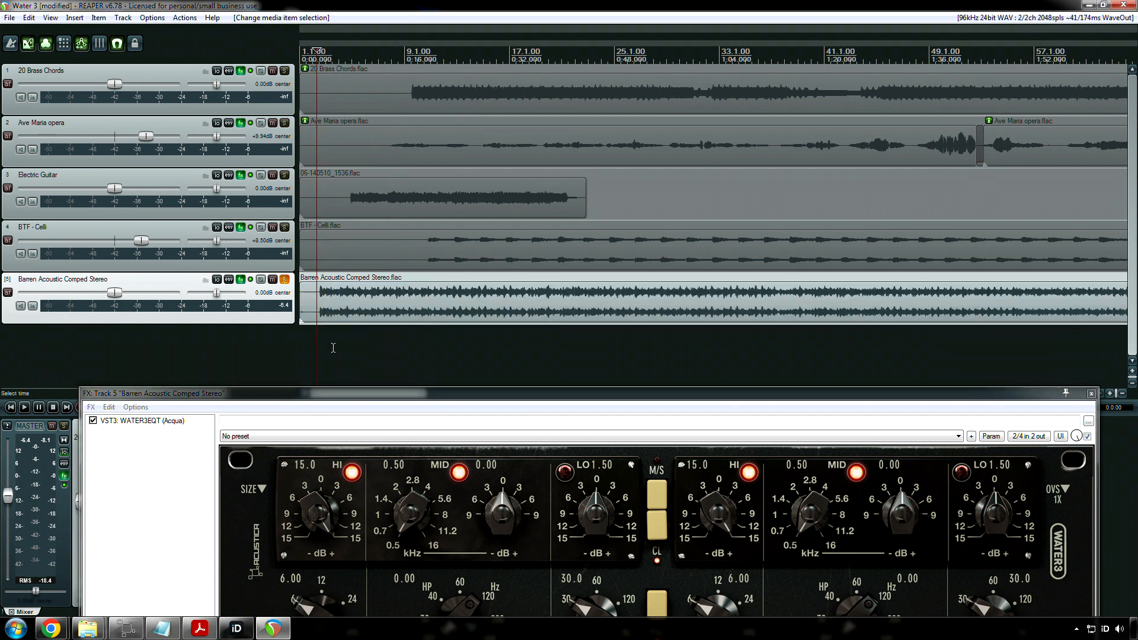
drag(378, 394, 627, 259)
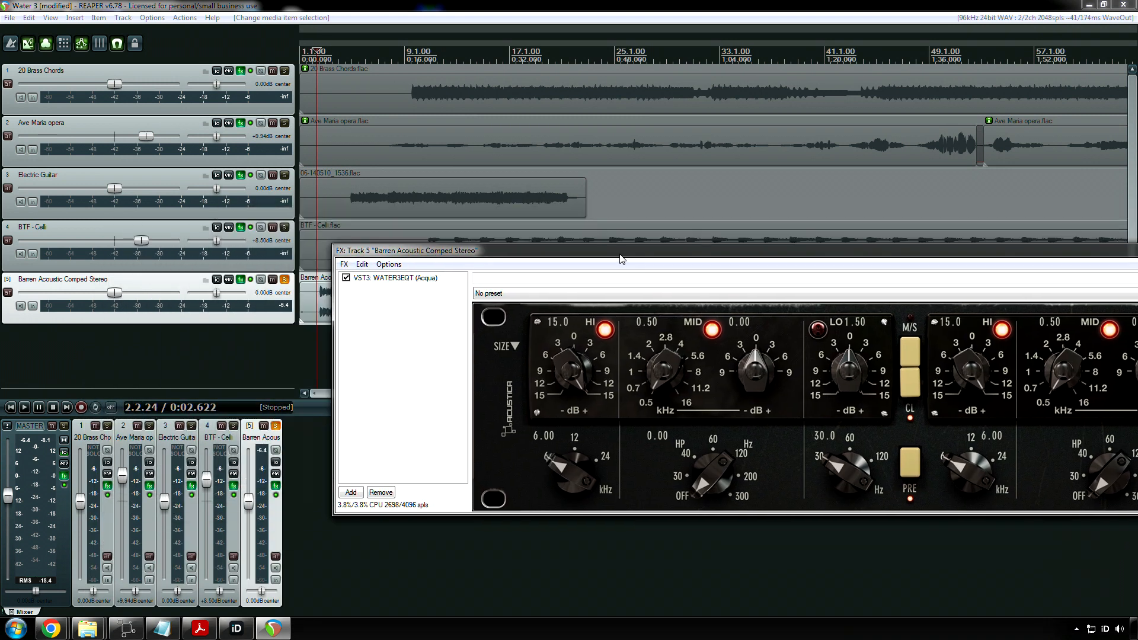
drag(621, 259, 446, 375)
key(space)
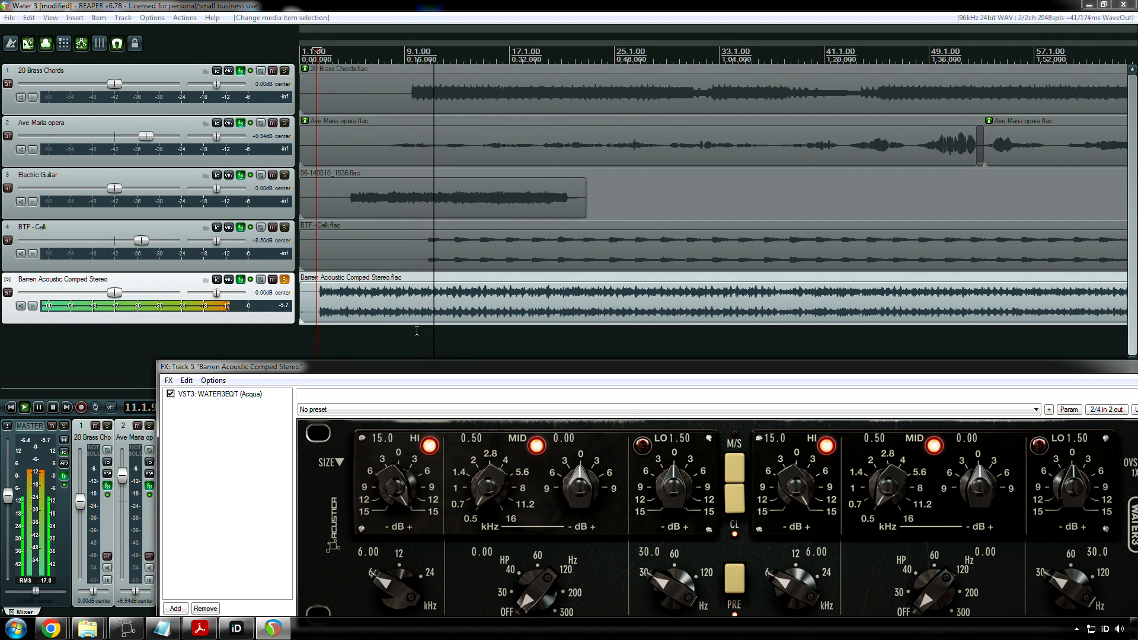
key(space)
Step: Set the acoustic guitar EQ's HI frequency to 12 kHz and its HI gain to 2.55 dB
drag(415, 366, 397, 219)
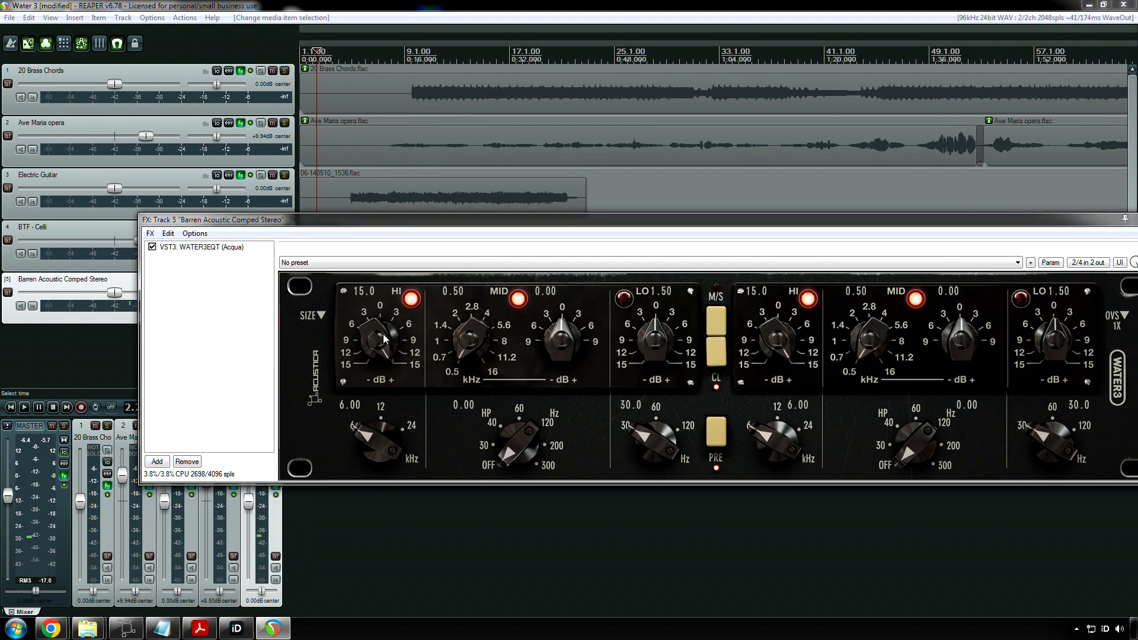
scroll(385, 452, up, 2)
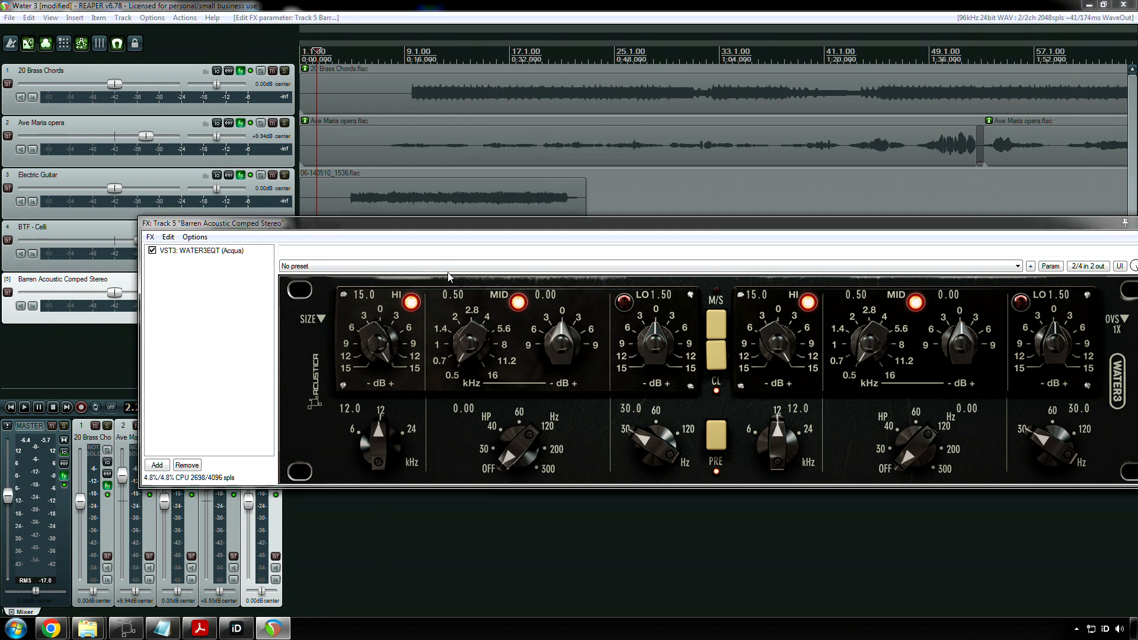
drag(379, 220, 552, 494)
scroll(521, 485, down, 5)
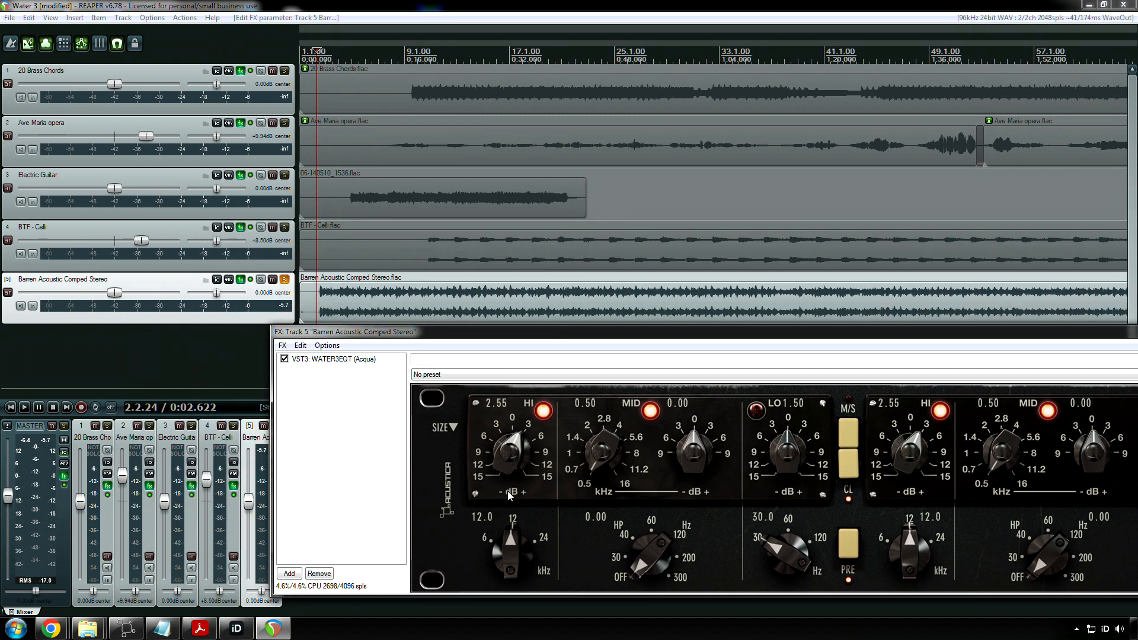
Step: Play the acoustic guitar, try its EQ's HI gain at 11.2 dB, and leave it at 9.15 dB
key(space)
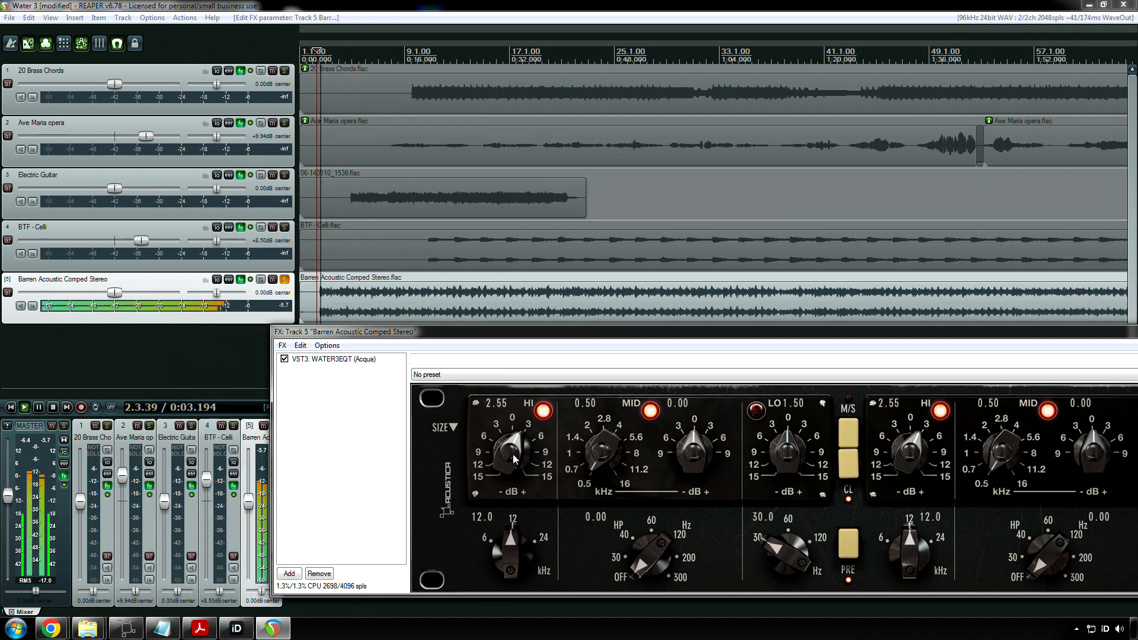
scroll(514, 450, up, 1)
scroll(513, 450, up, 5)
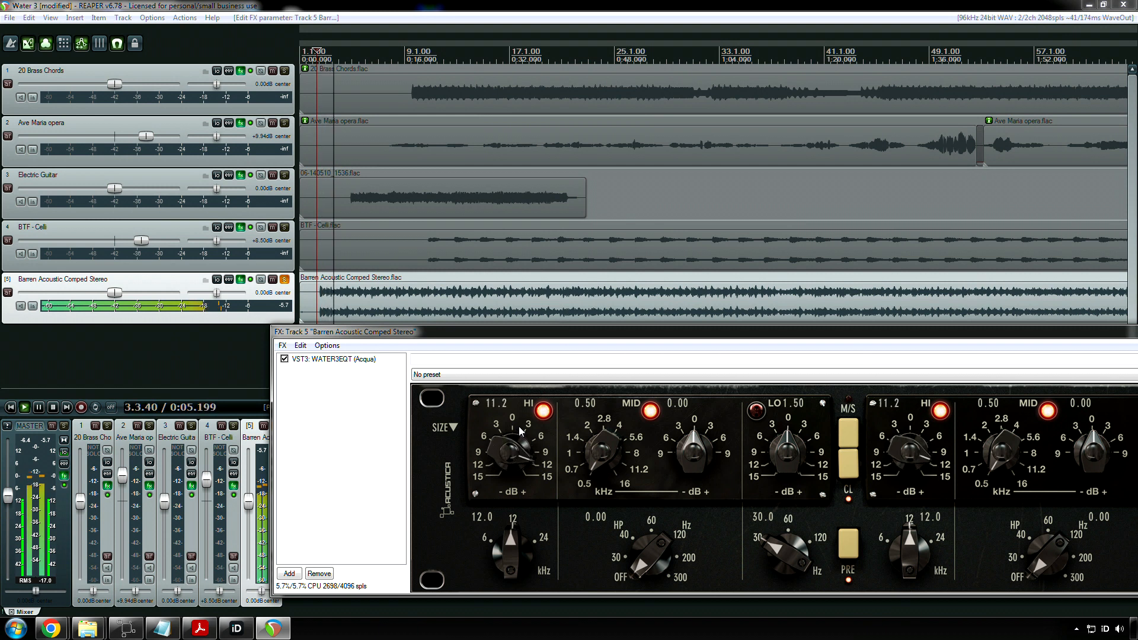
scroll(507, 451, down, 2)
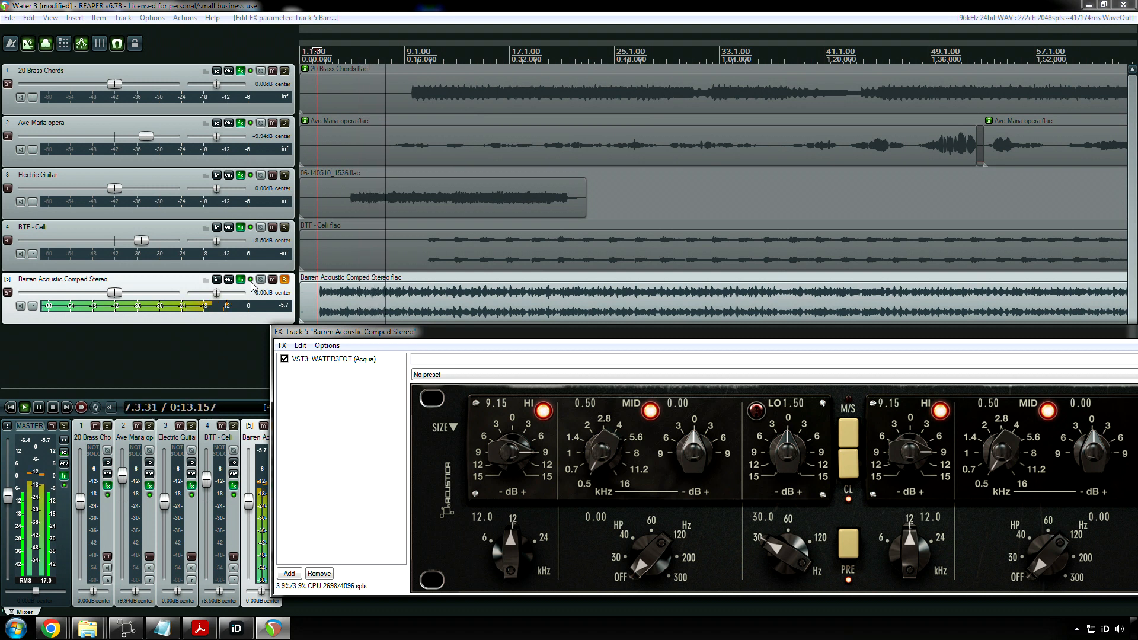
Step: Compare the acoustic guitar with its EQ active and bypassed, leave the EQ enabled, and stop playback
key(space)
key(space)
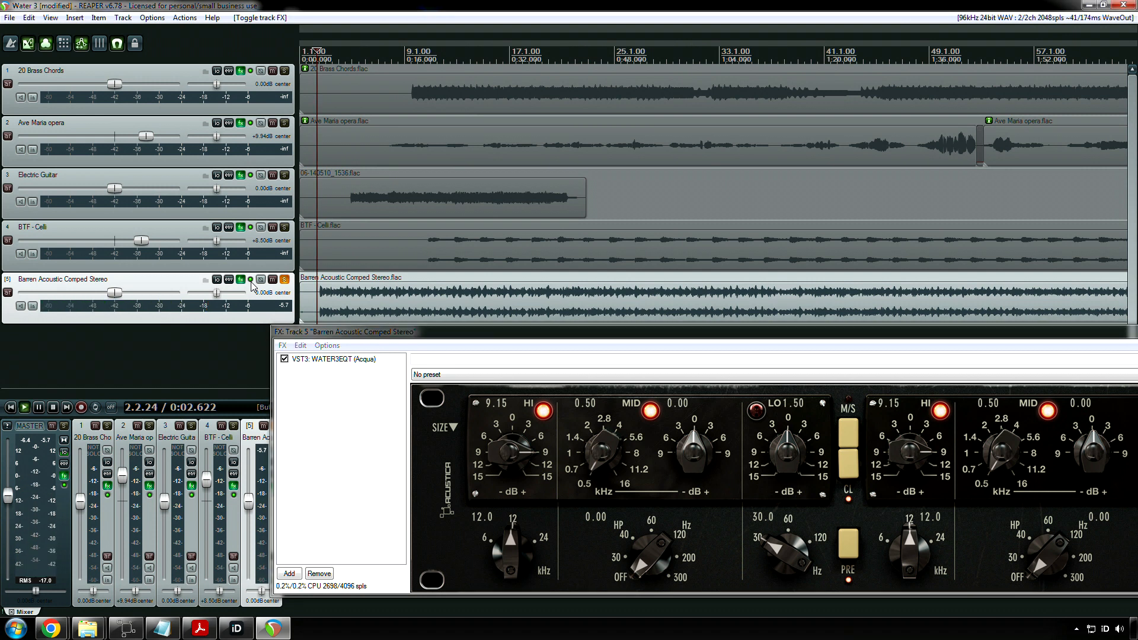
click(251, 281)
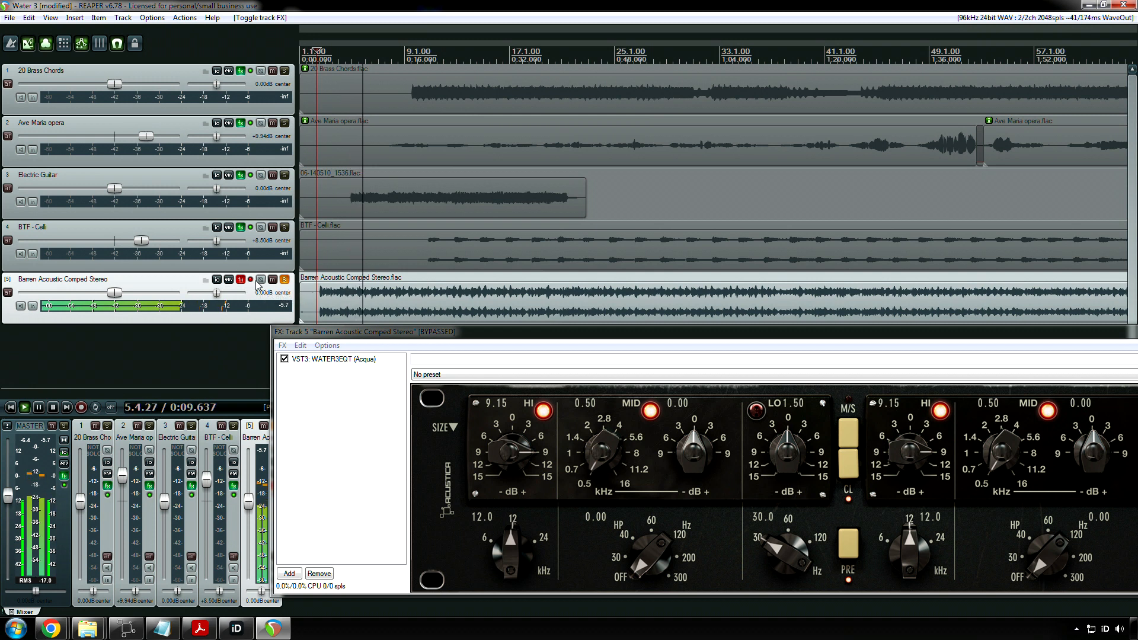
click(348, 302)
key(space)
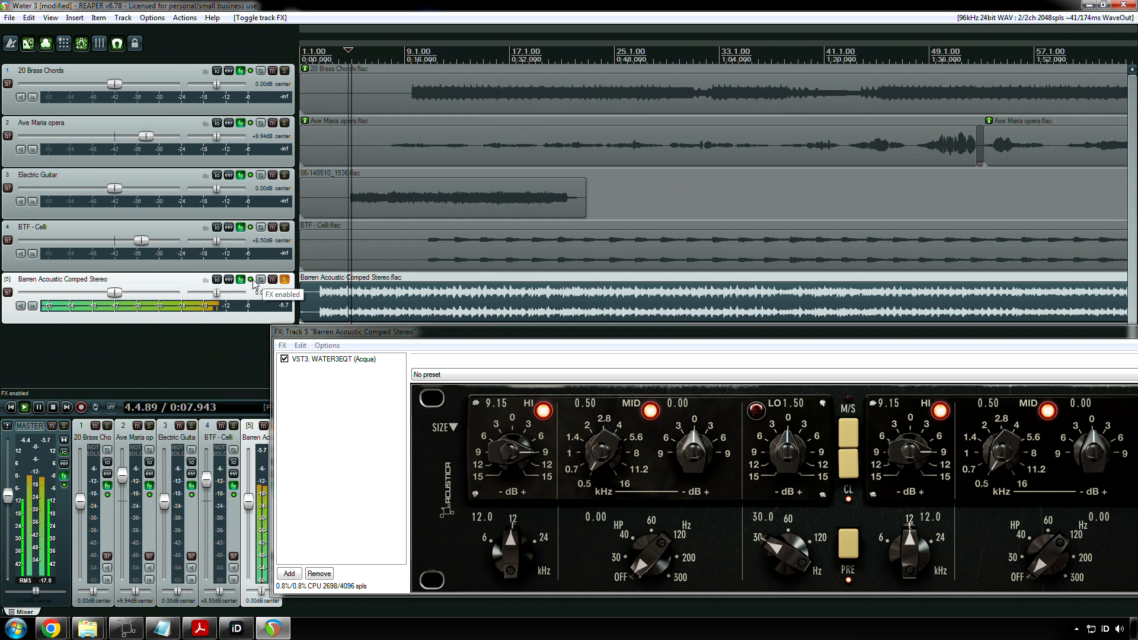
click(251, 279)
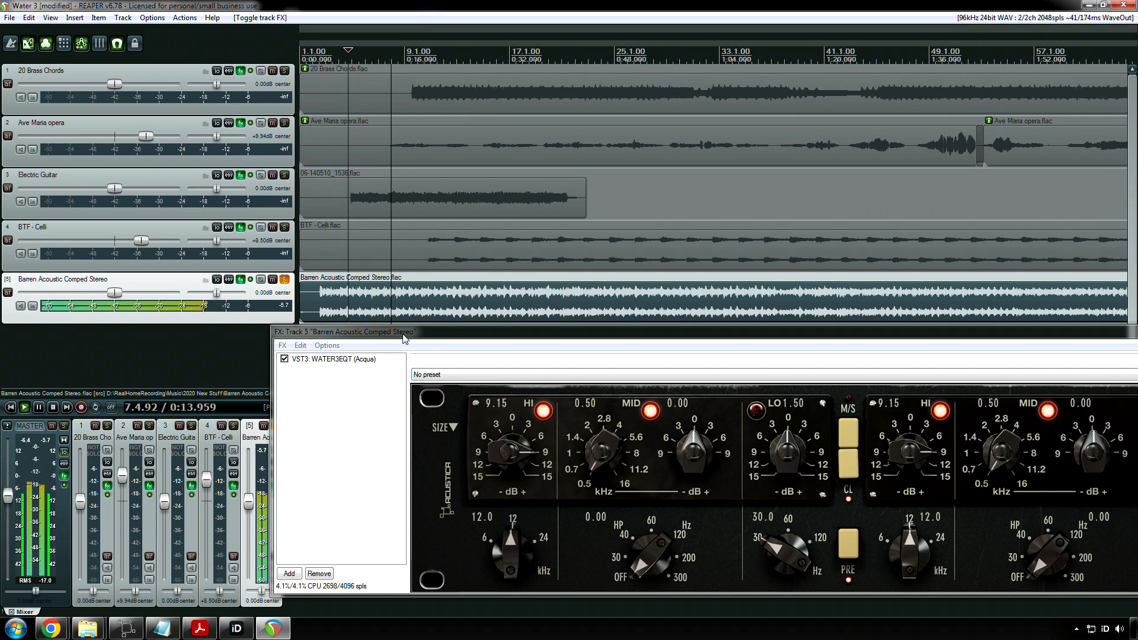
key(space)
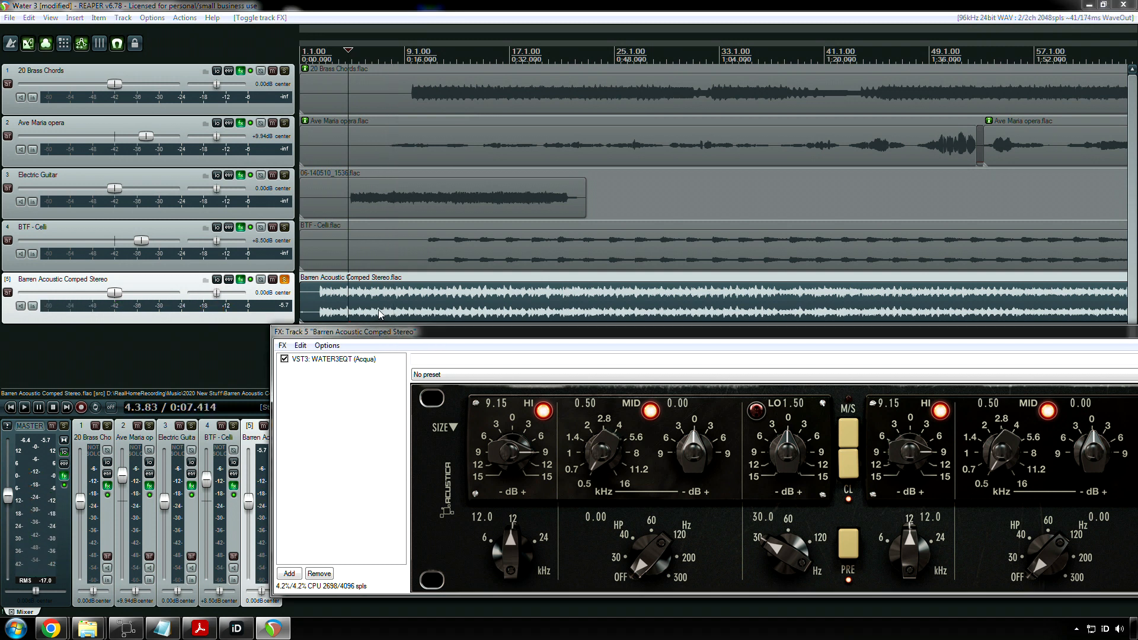
drag(405, 338, 176, 259)
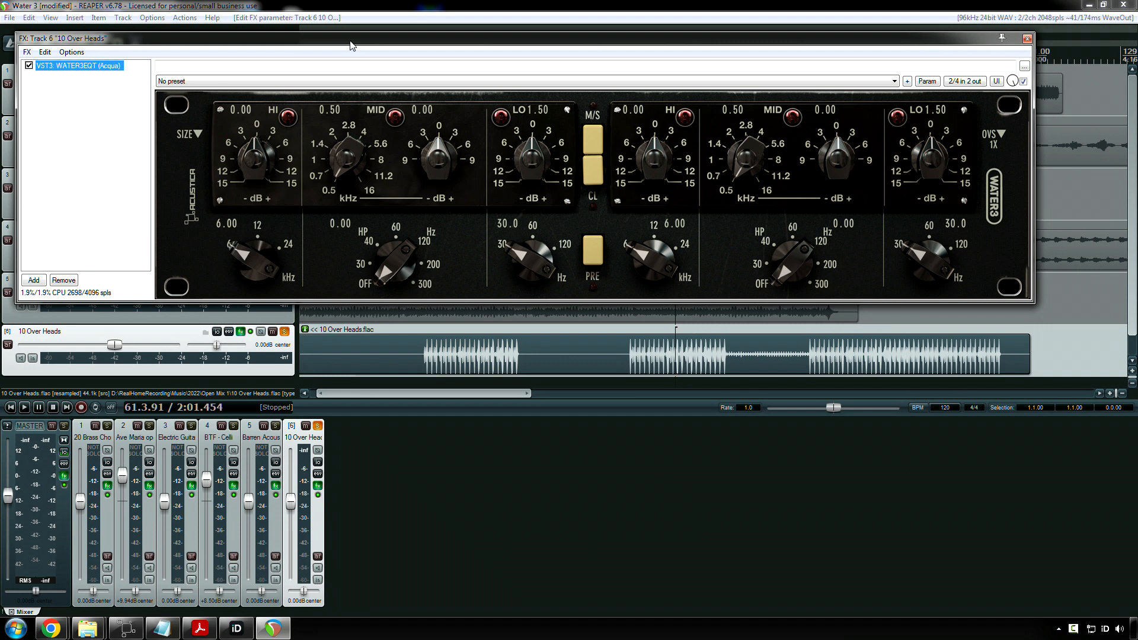
Step: Reposition the 10 Over Heads track's EQ window and enable CL, PRE and the HI band
drag(375, 43, 507, 327)
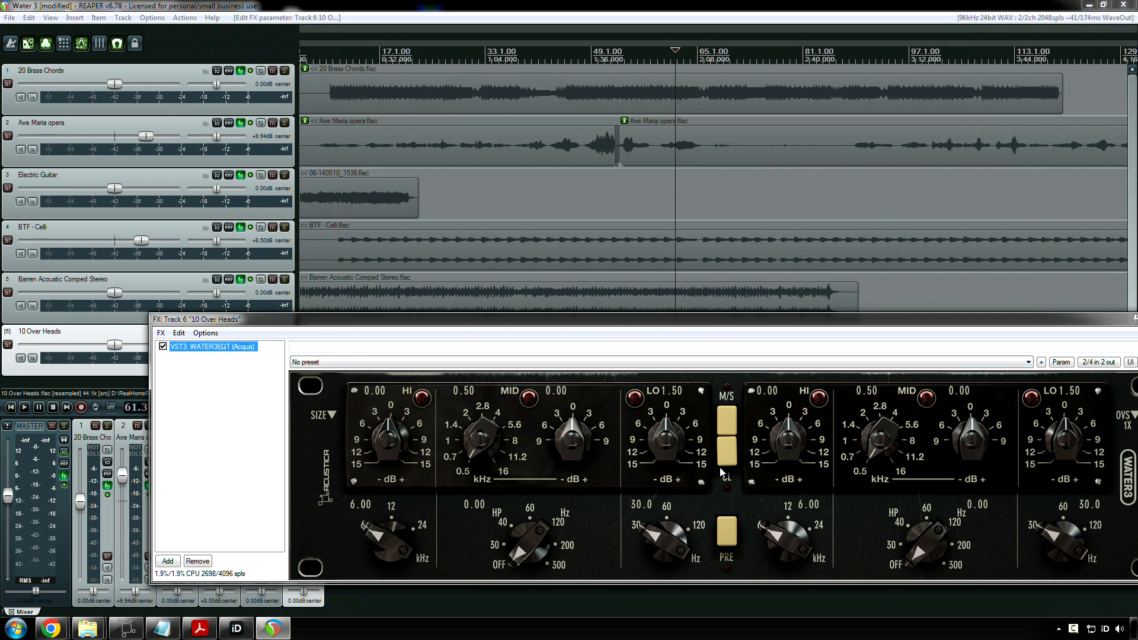
click(687, 460)
click(728, 532)
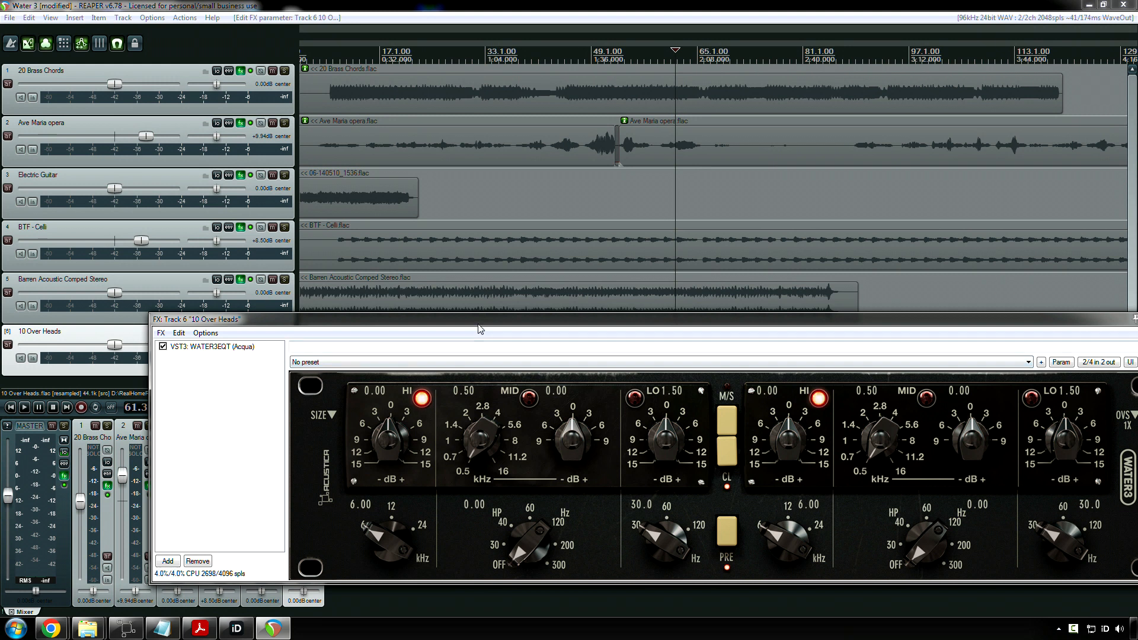
Step: Set the overheads EQ's HI frequency to 12 kHz, start playback, and reposition the plugin window
drag(480, 329, 727, 351)
drag(641, 578, 643, 574)
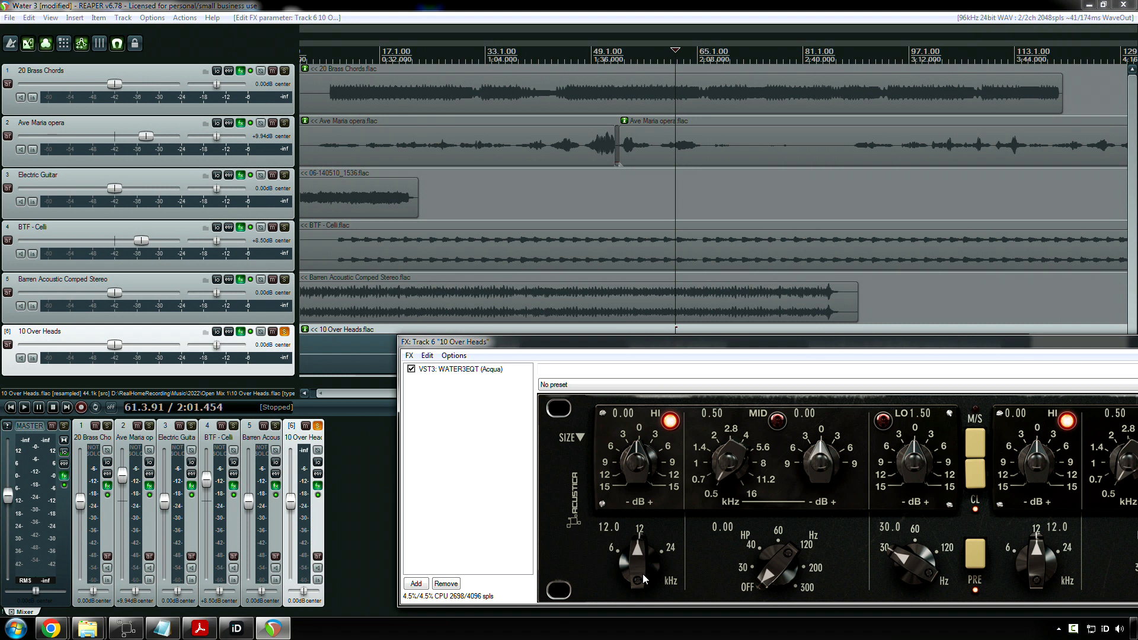
key(space)
drag(630, 341, 623, 232)
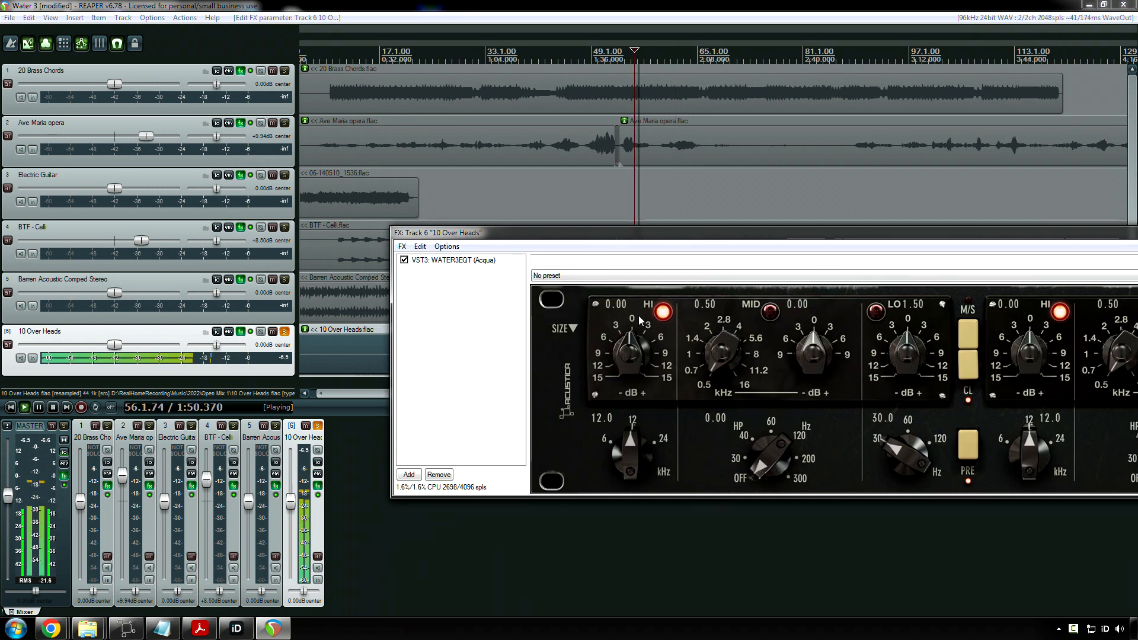
Step: Audition HI gain cuts of -15, -5.8 and -4.5 dB on the overheads, reset the gain to 0 dB, and stop playback
drag(641, 320, 633, 415)
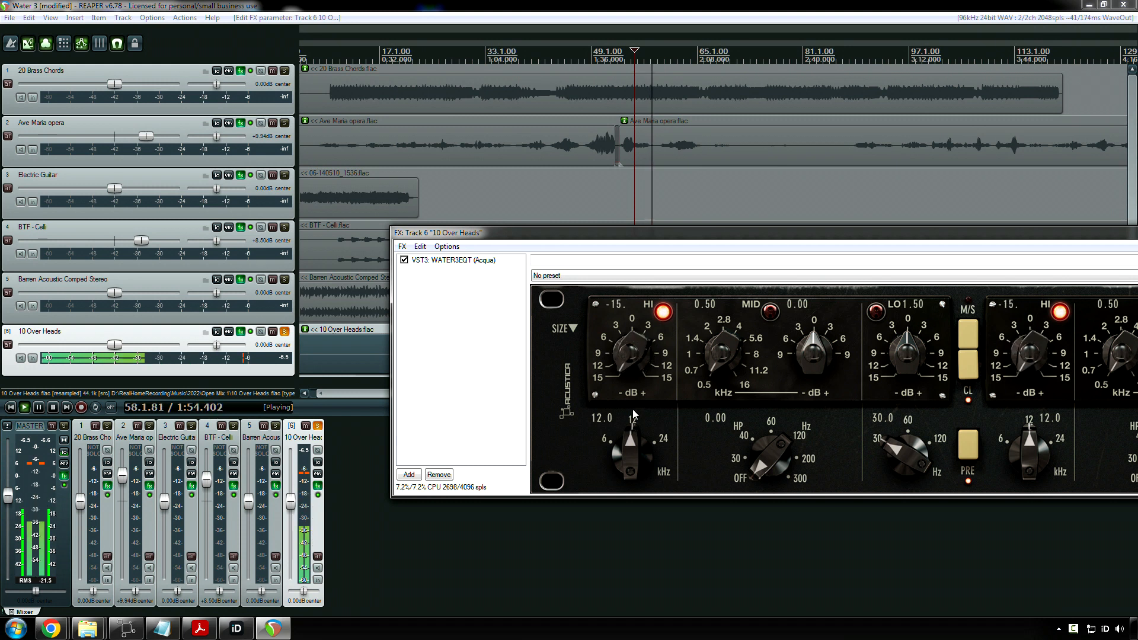
drag(635, 350, 629, 307)
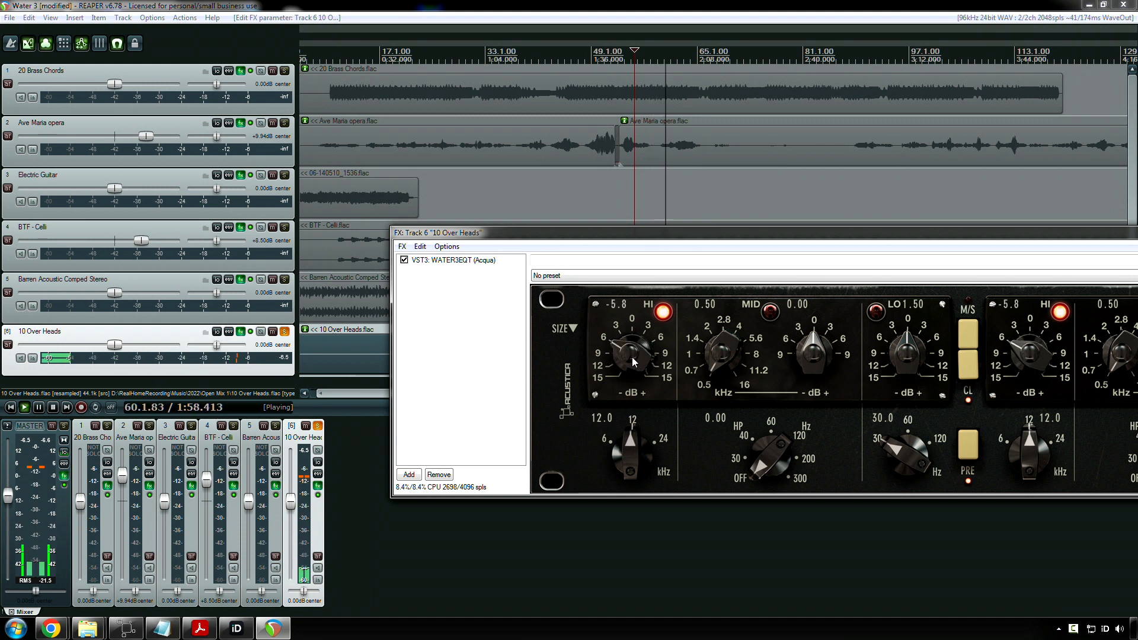
drag(633, 362, 634, 362)
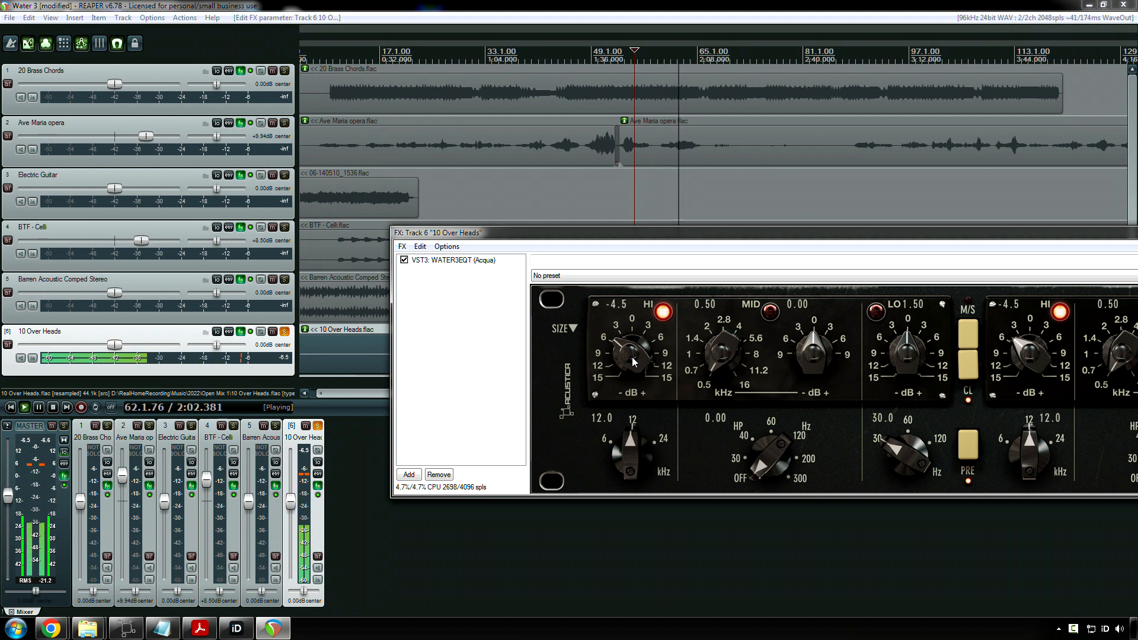
double_click(633, 361)
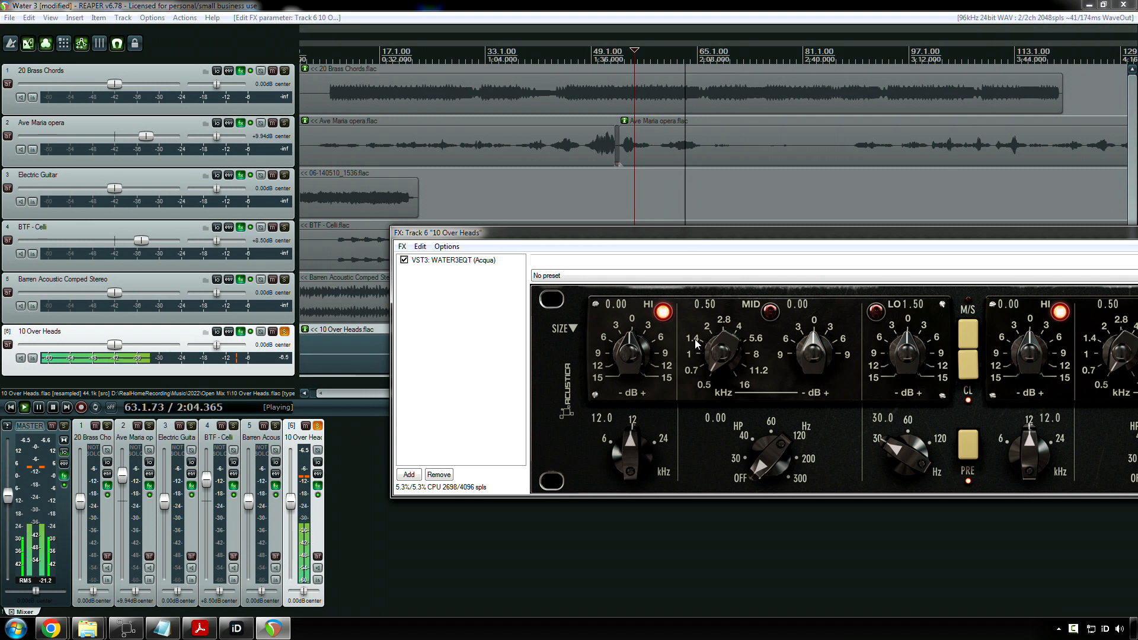
key(space)
Step: Switch the overheads EQ from the HI band to the MID band at 4 kHz and boost it 9 dB during playback
drag(648, 232, 528, 330)
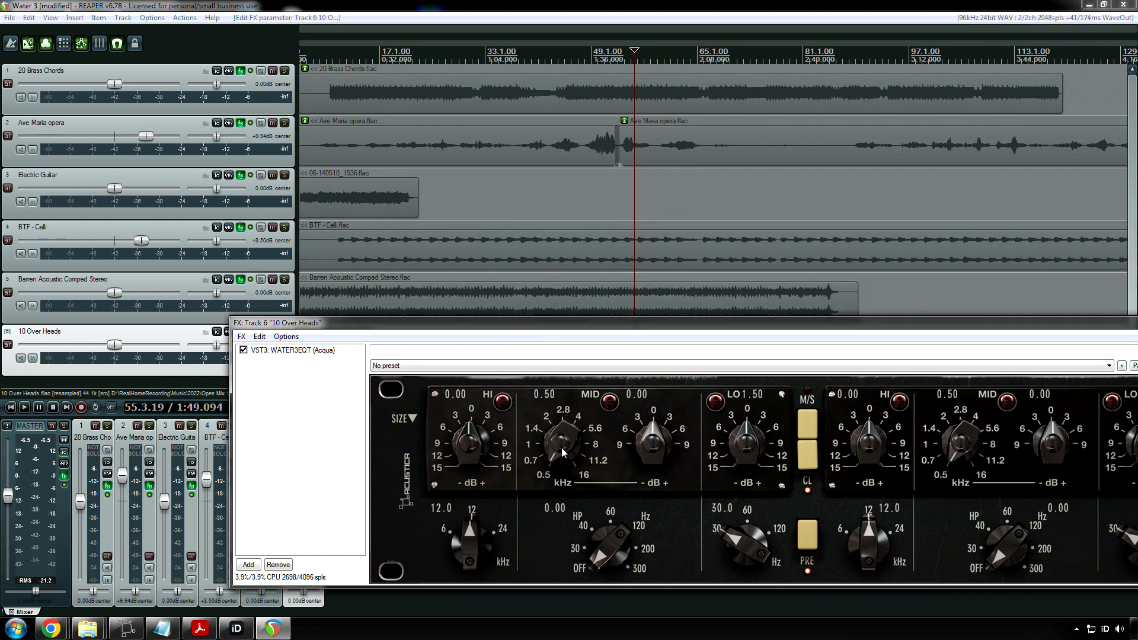
drag(562, 453, 591, 443)
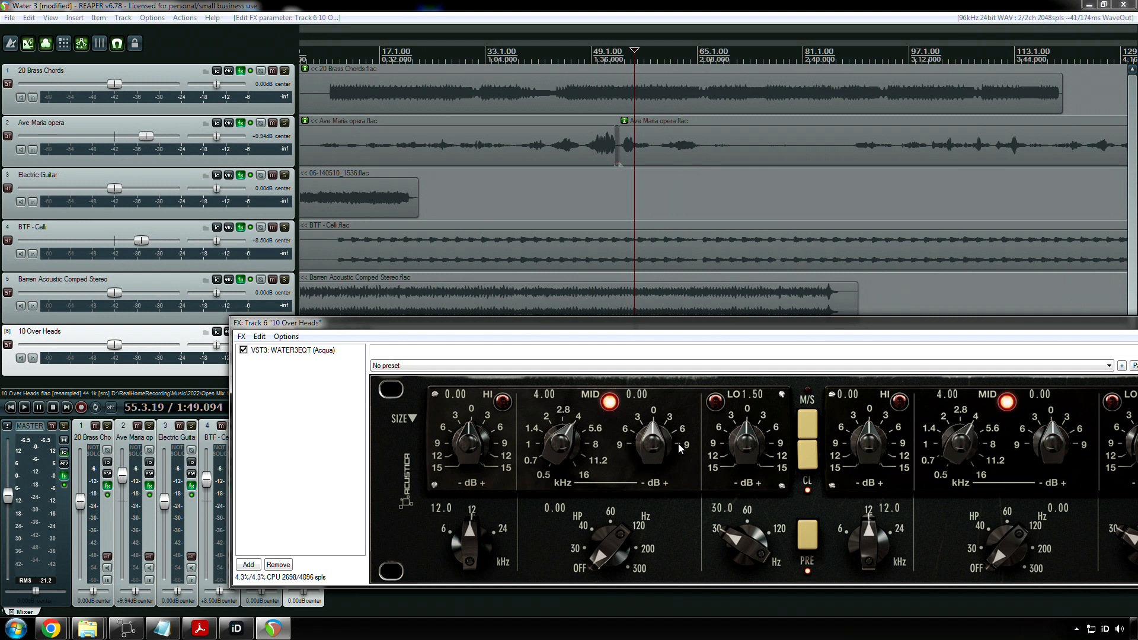
key(space)
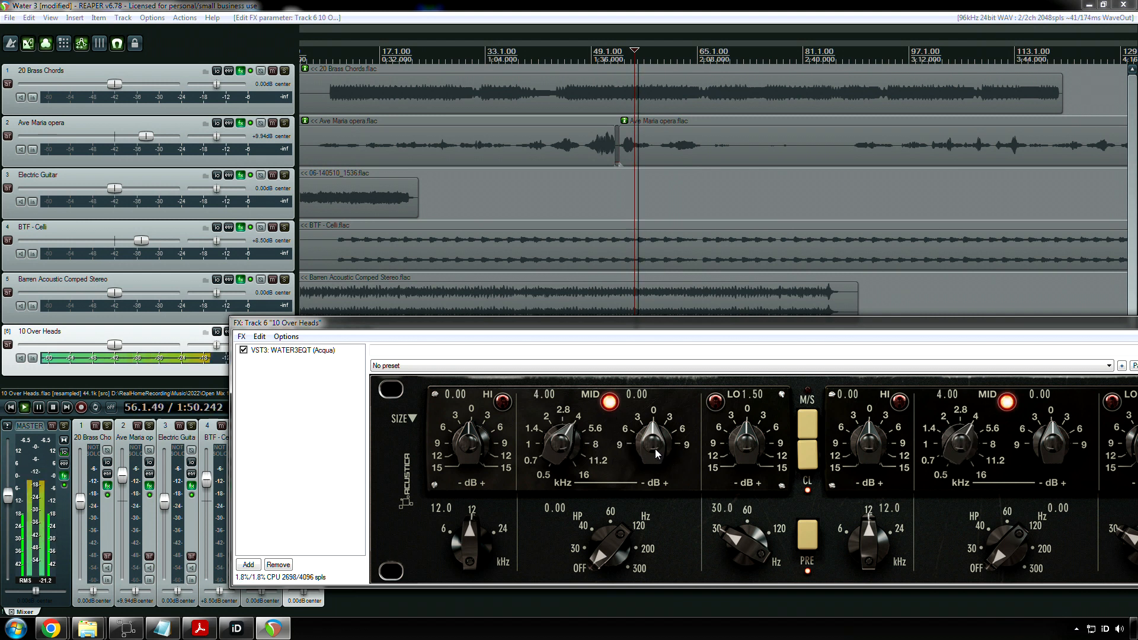
drag(655, 449, 663, 384)
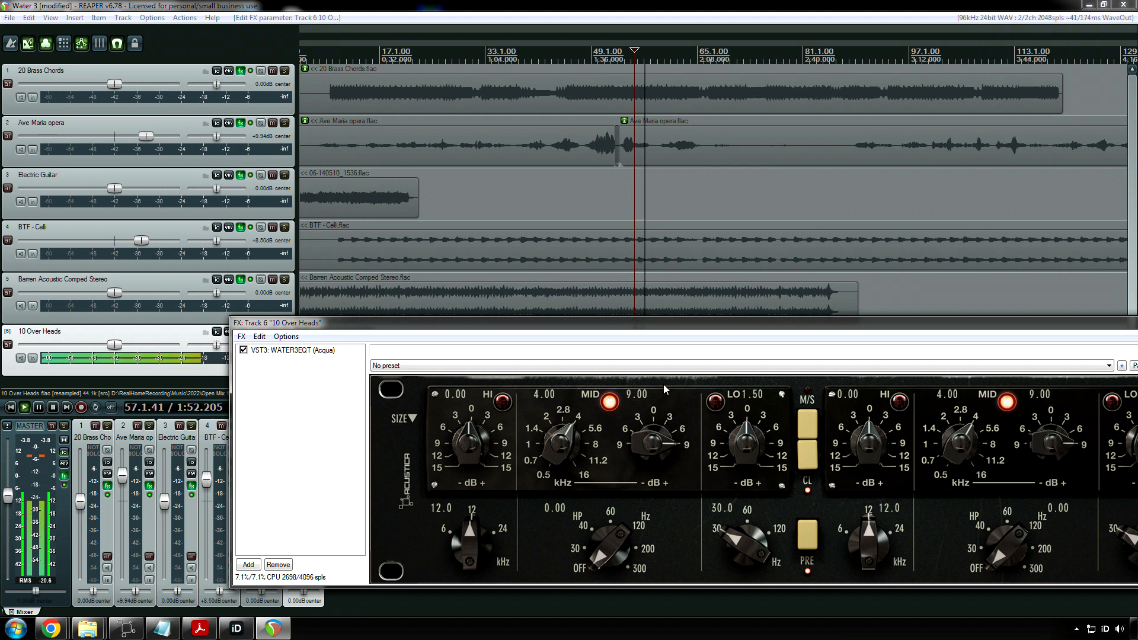
Step: Sweep the overheads EQ's MID frequency from 5.6 kHz up to 16 kHz and back down to 2 kHz during playback
drag(564, 455, 564, 452)
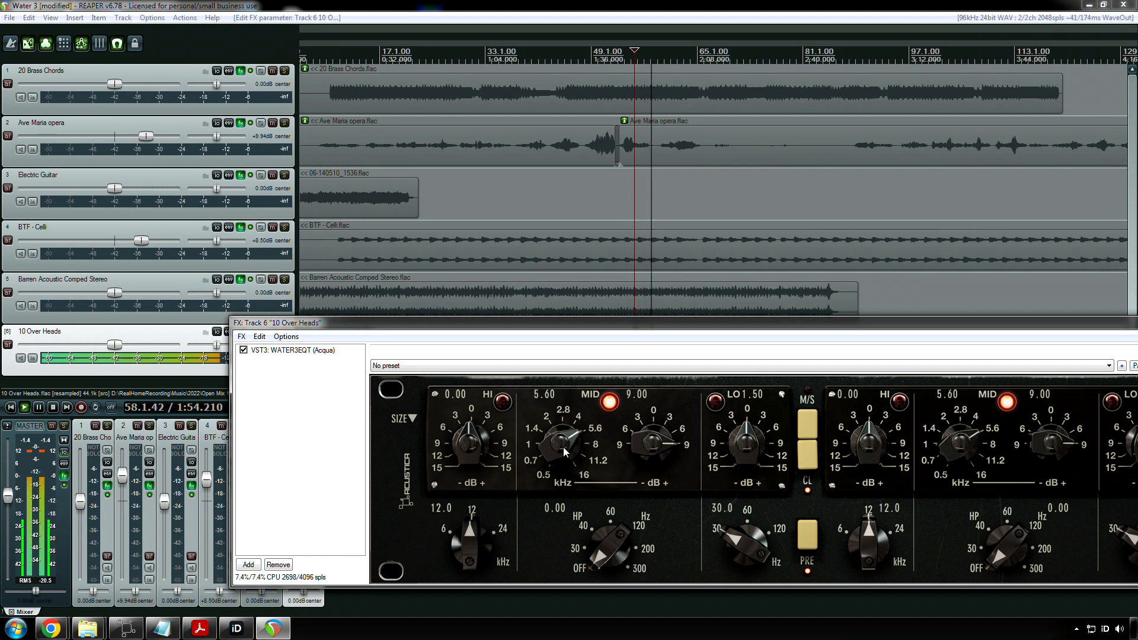
scroll(564, 452, up, 1)
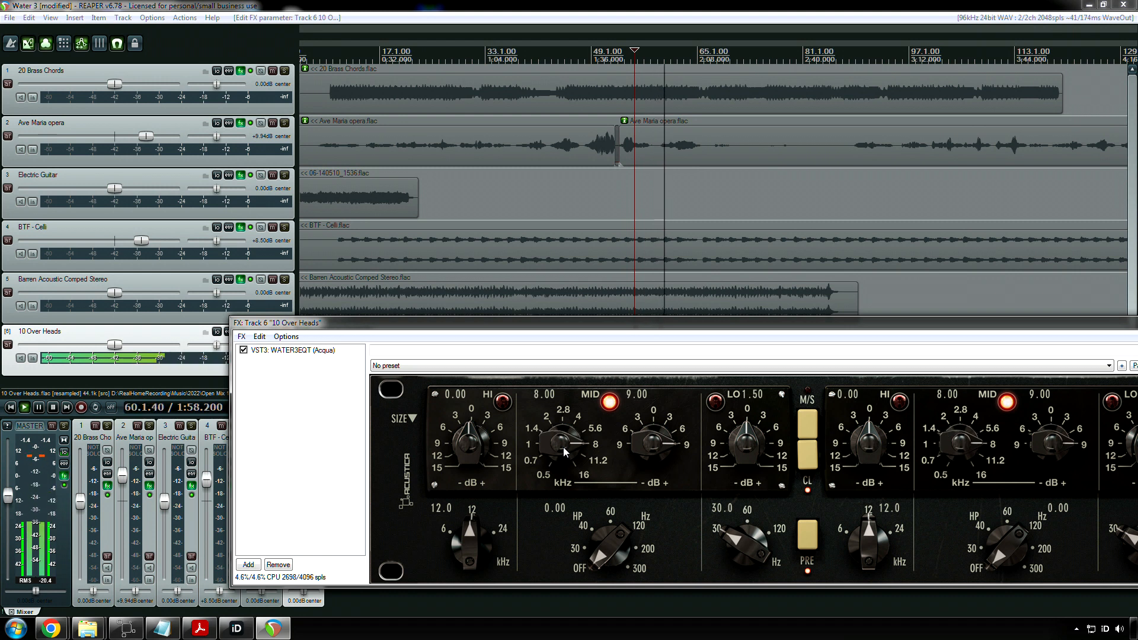
scroll(564, 451, up, 1)
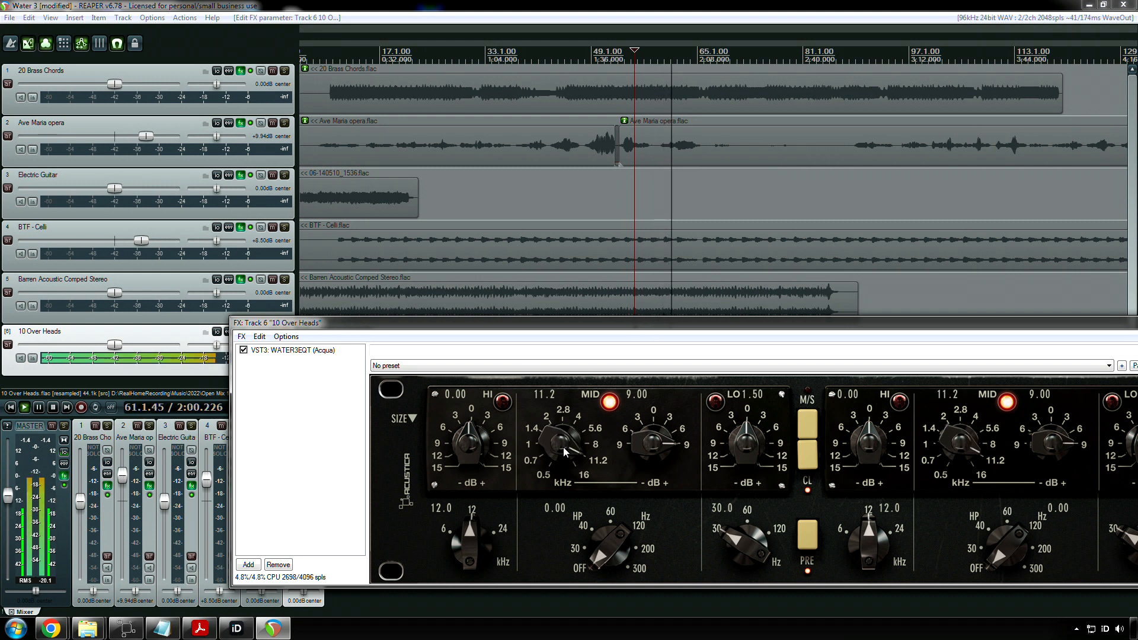
scroll(565, 452, up, 1)
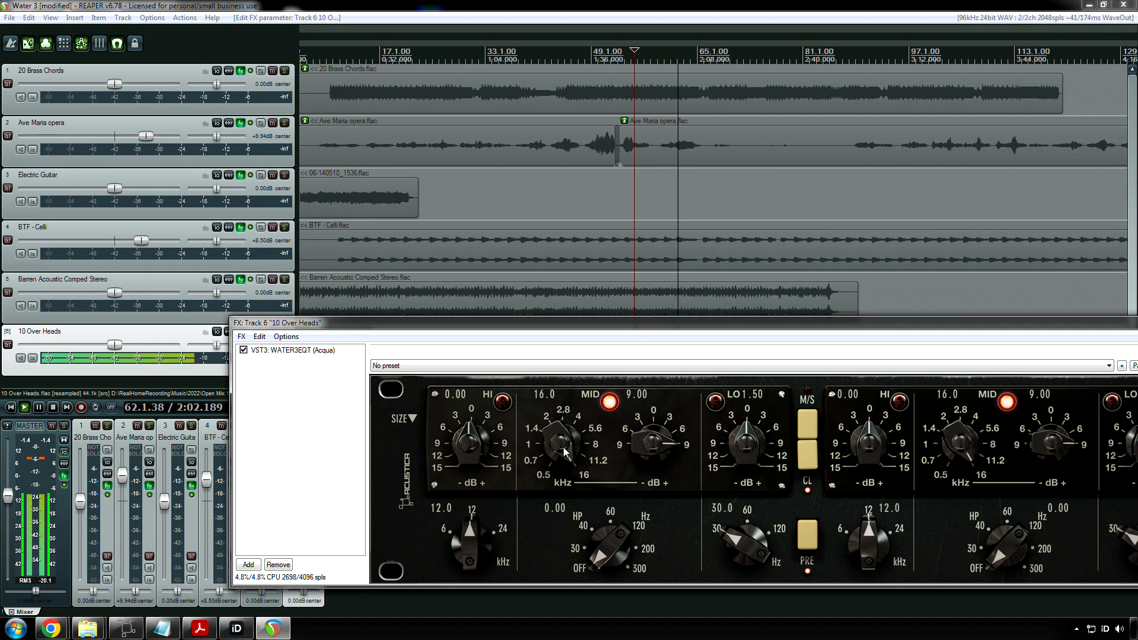
scroll(565, 451, down, 2)
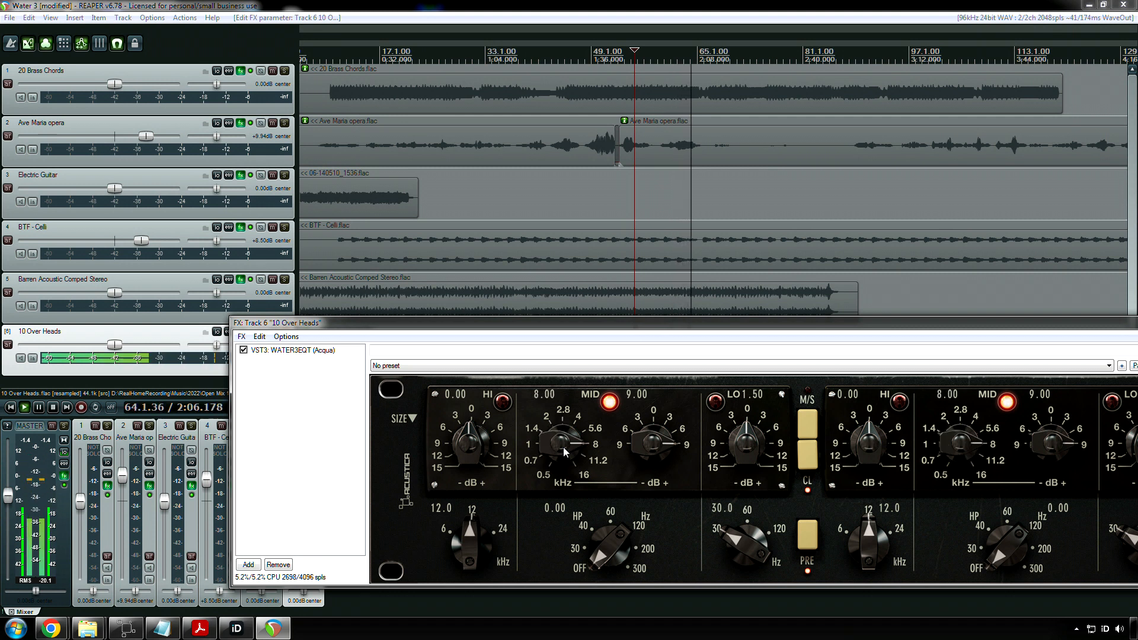
scroll(565, 452, down, 1)
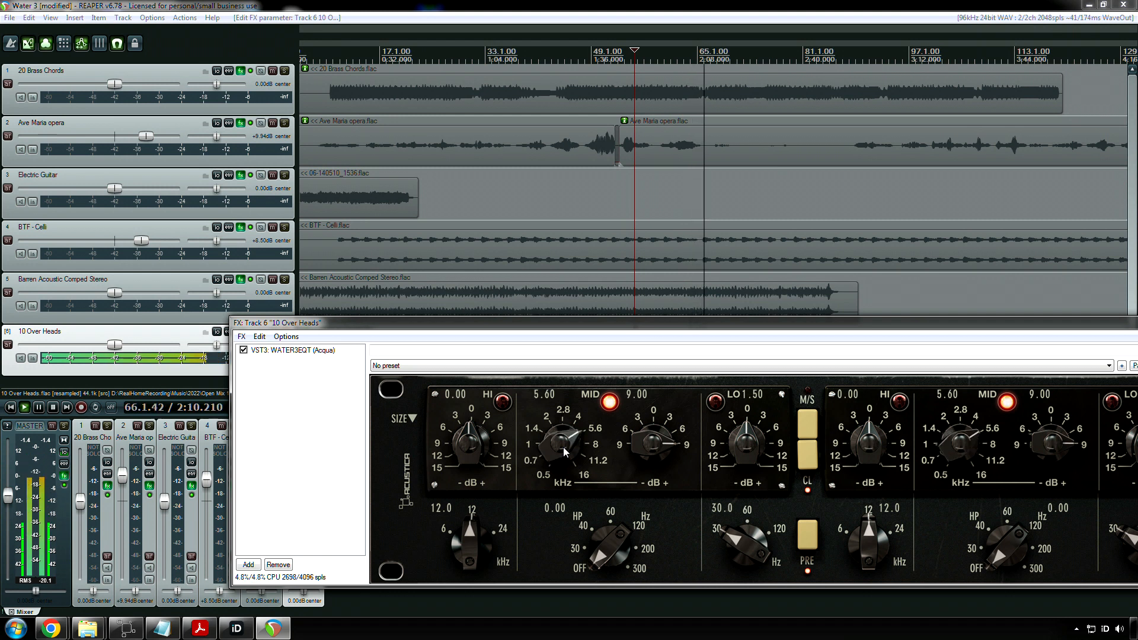
scroll(572, 447, down, 1)
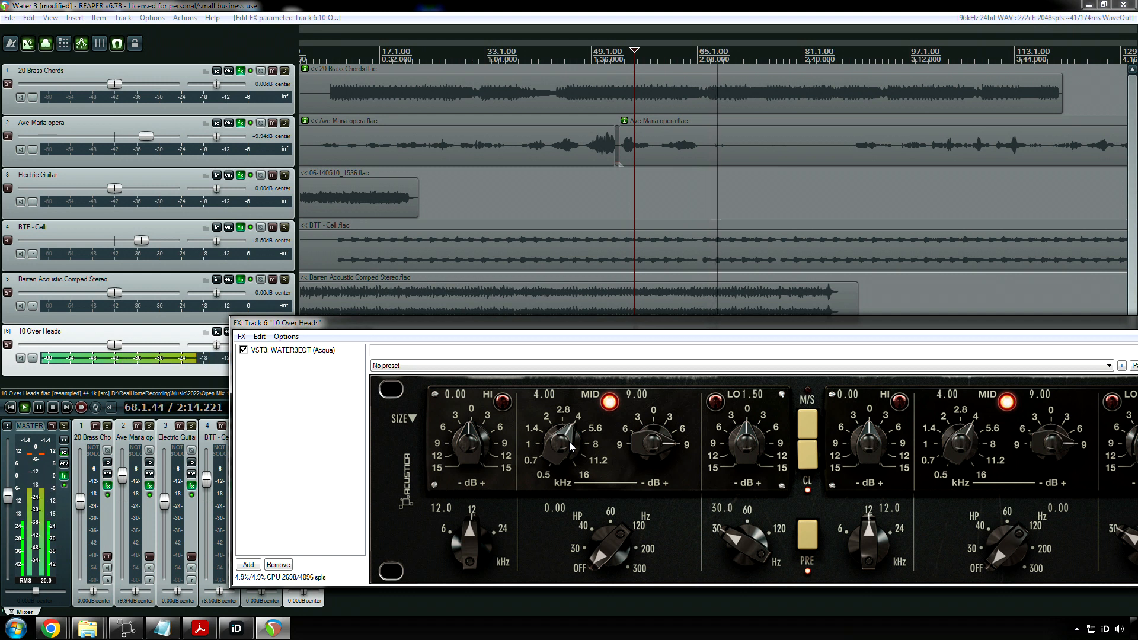
scroll(571, 446, down, 2)
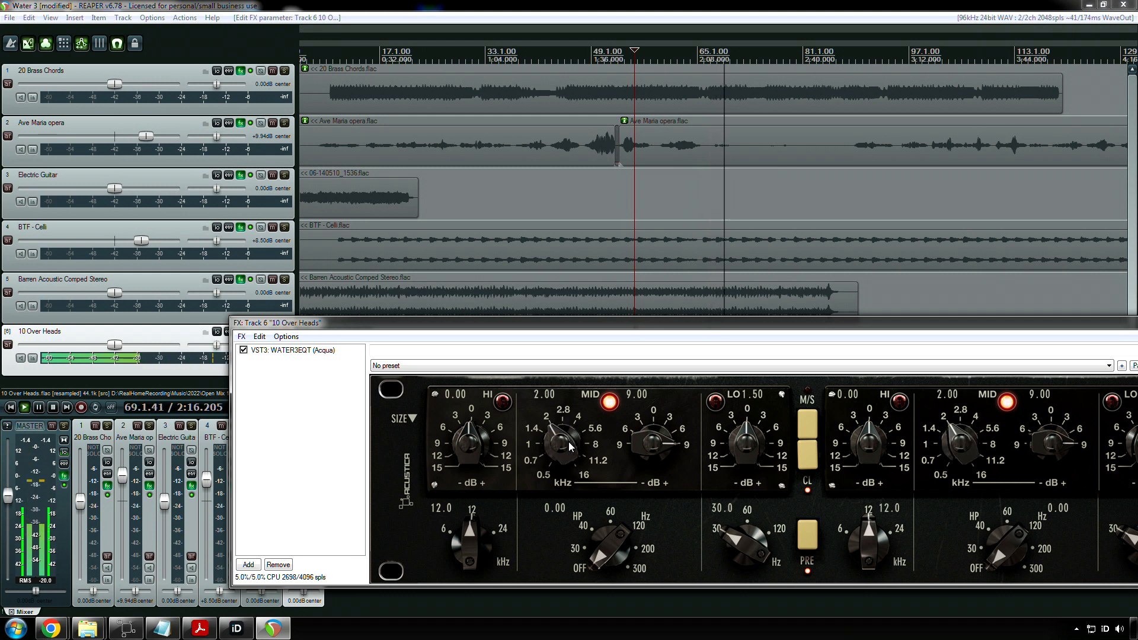
Step: Restart playback, step the overheads EQ's MID frequency up through 2.8 and 4 kHz to 8 kHz, and stop playback
key(space)
key(space)
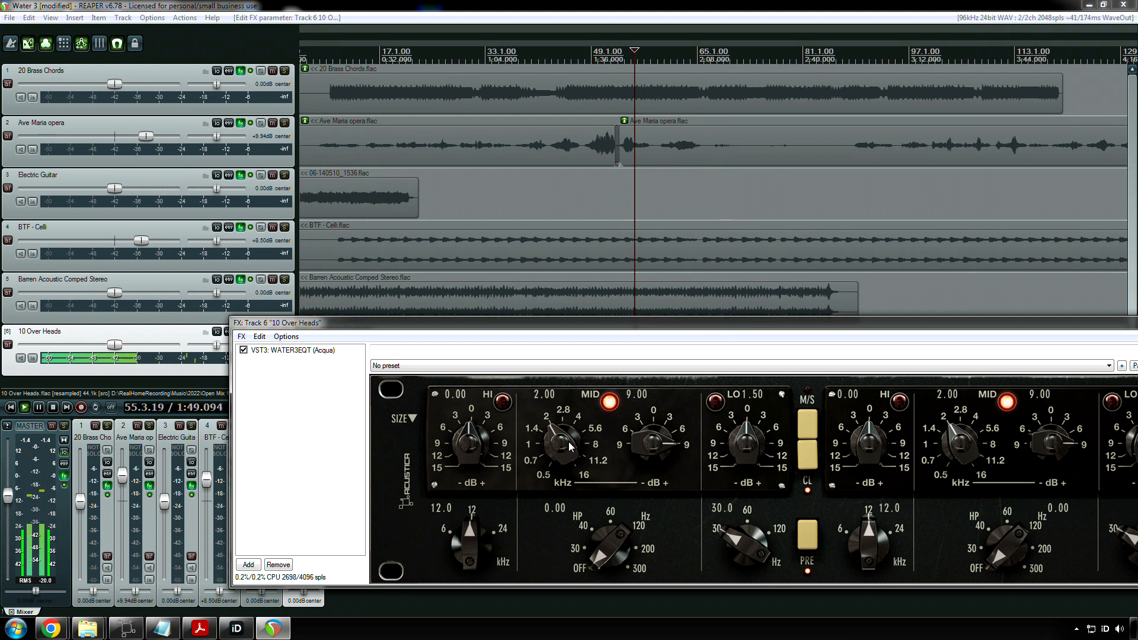
scroll(572, 446, up, 1)
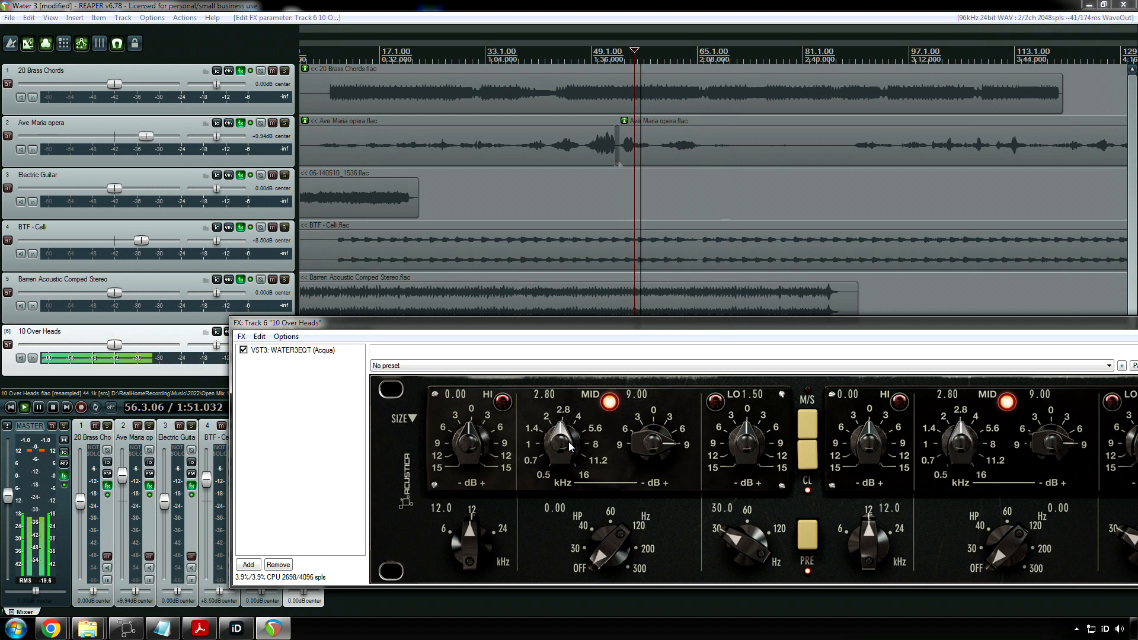
scroll(572, 447, up, 1)
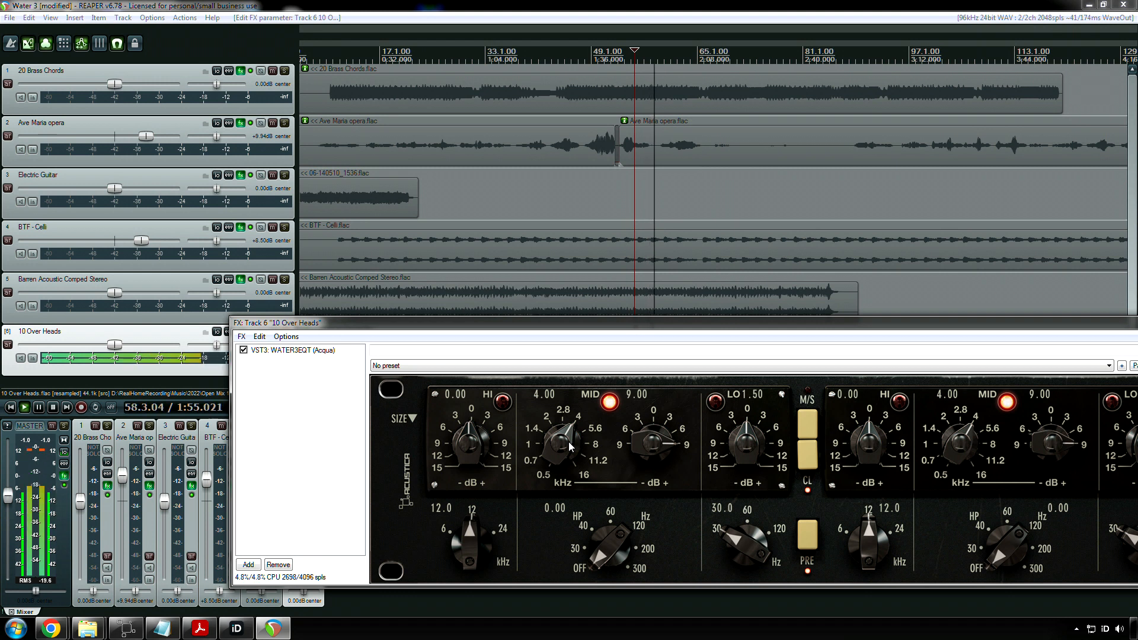
scroll(571, 446, up, 1)
scroll(571, 447, up, 1)
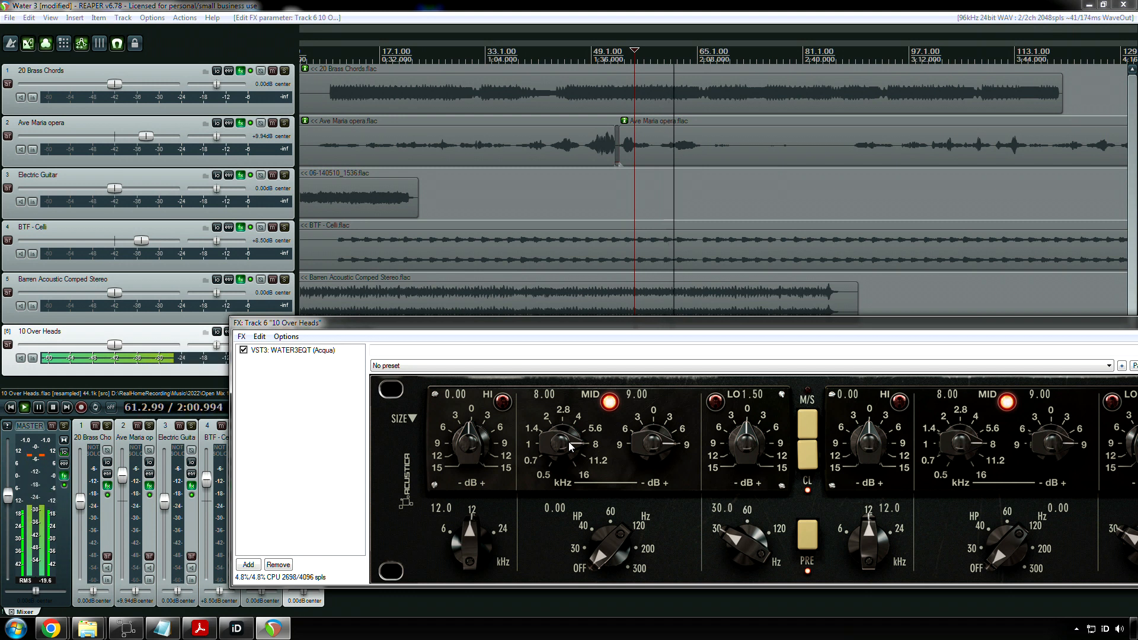
key(space)
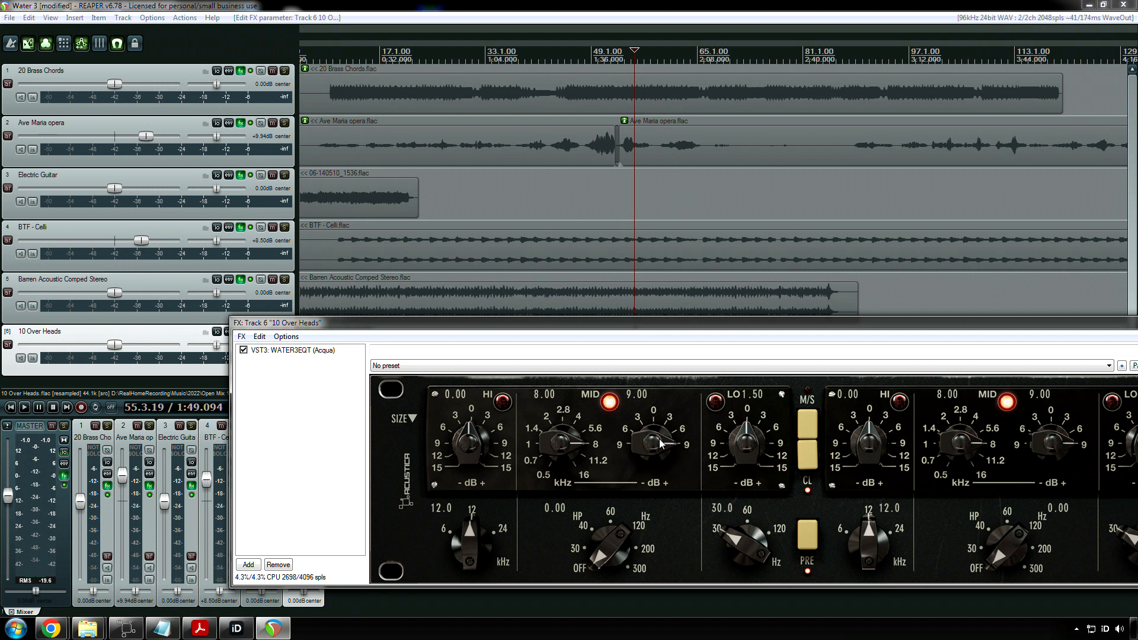
Step: Try MID gains of -3 and -2 dB on the overheads, leave the gain at -1 dB, and stop playback
drag(654, 458, 658, 514)
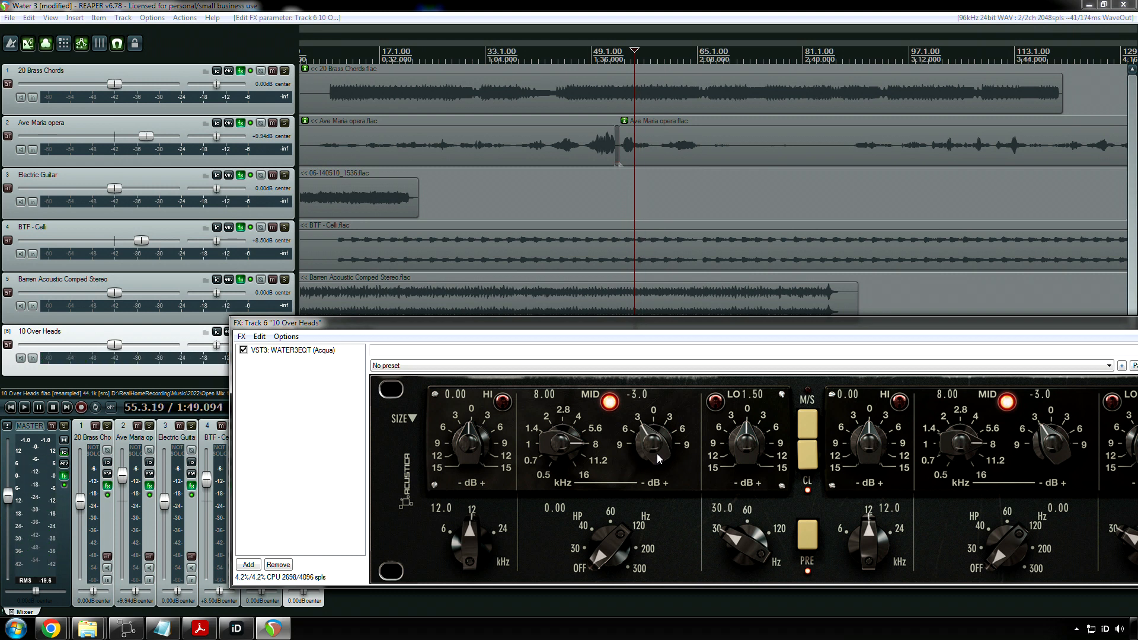
drag(657, 453, 657, 450)
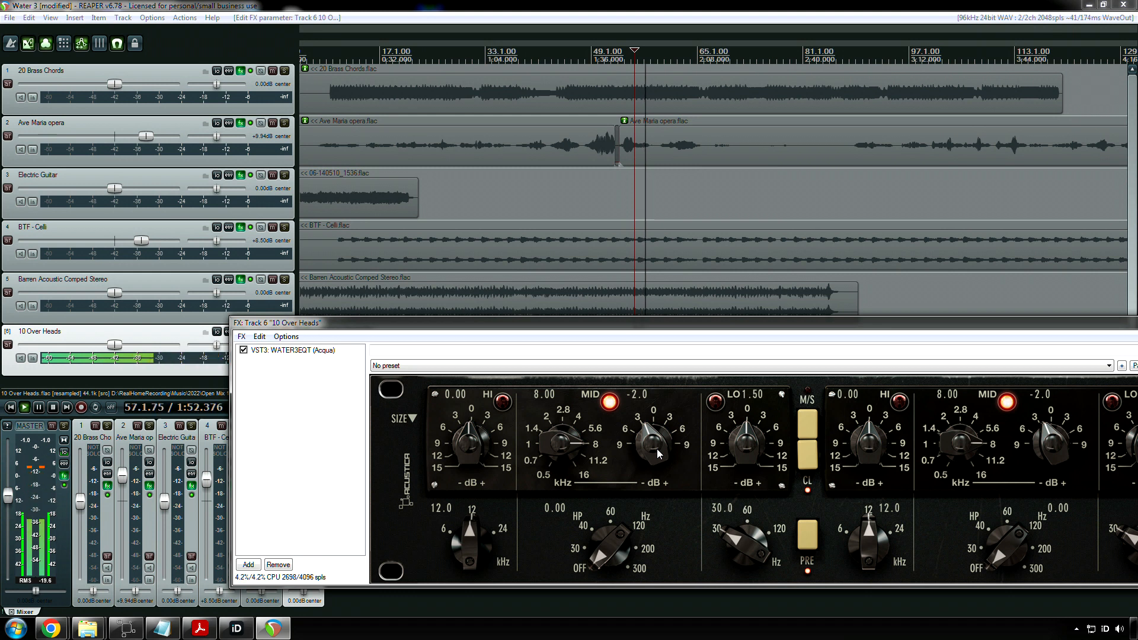
drag(656, 449, 660, 448)
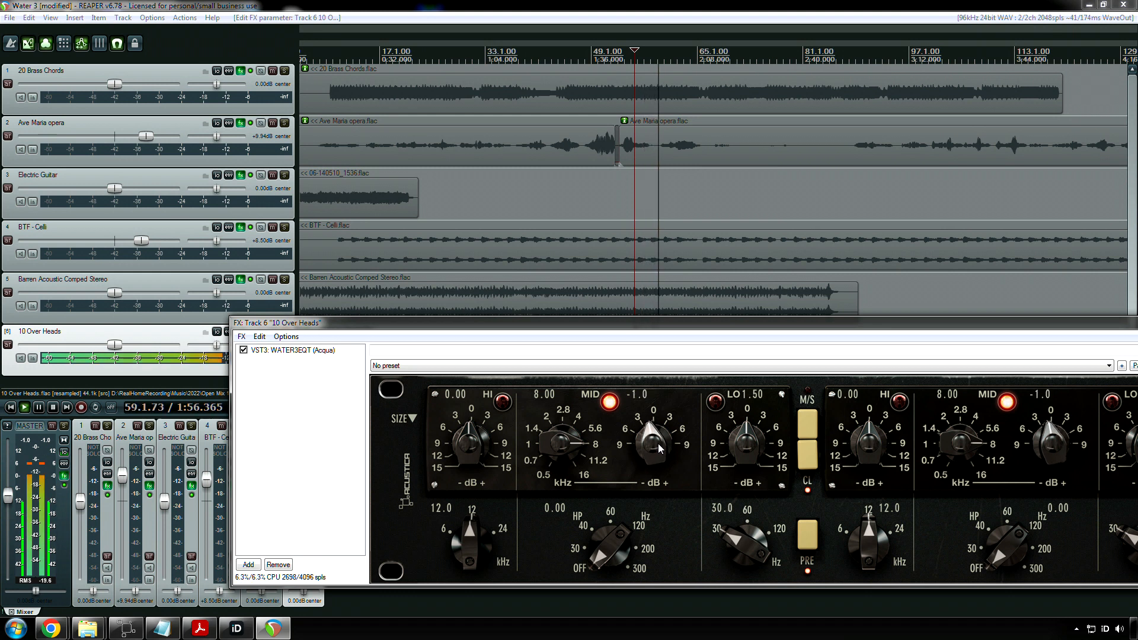
key(space)
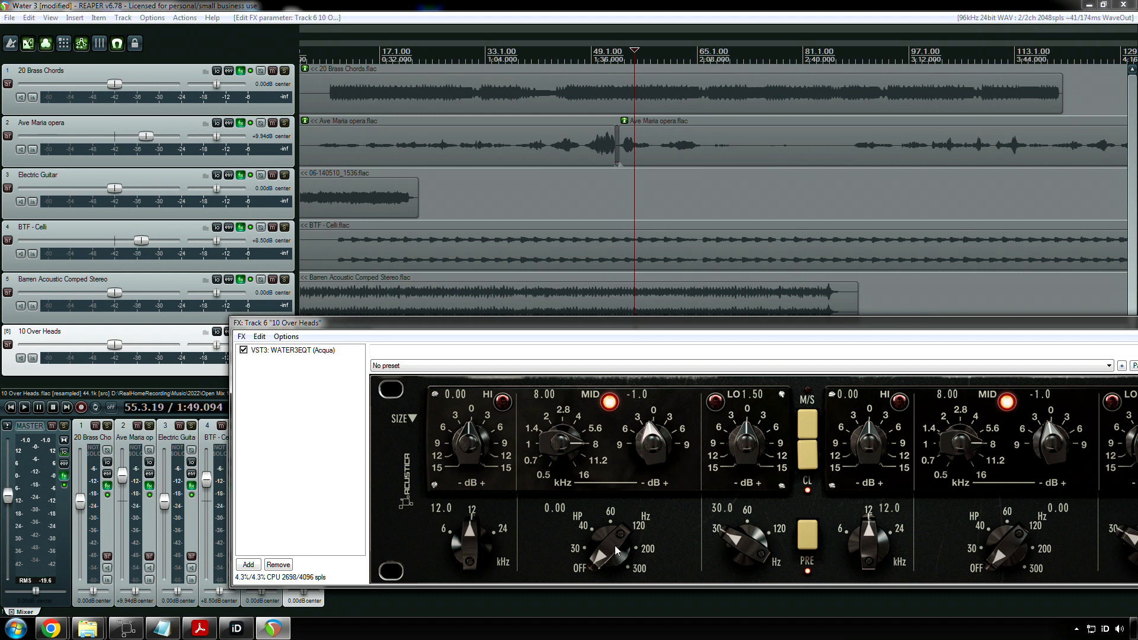
Step: Set the overheads EQ's high-pass filter to 60 Hz, re-enable the HI band, and play the track with the plugin window repositioned
drag(612, 549, 601, 478)
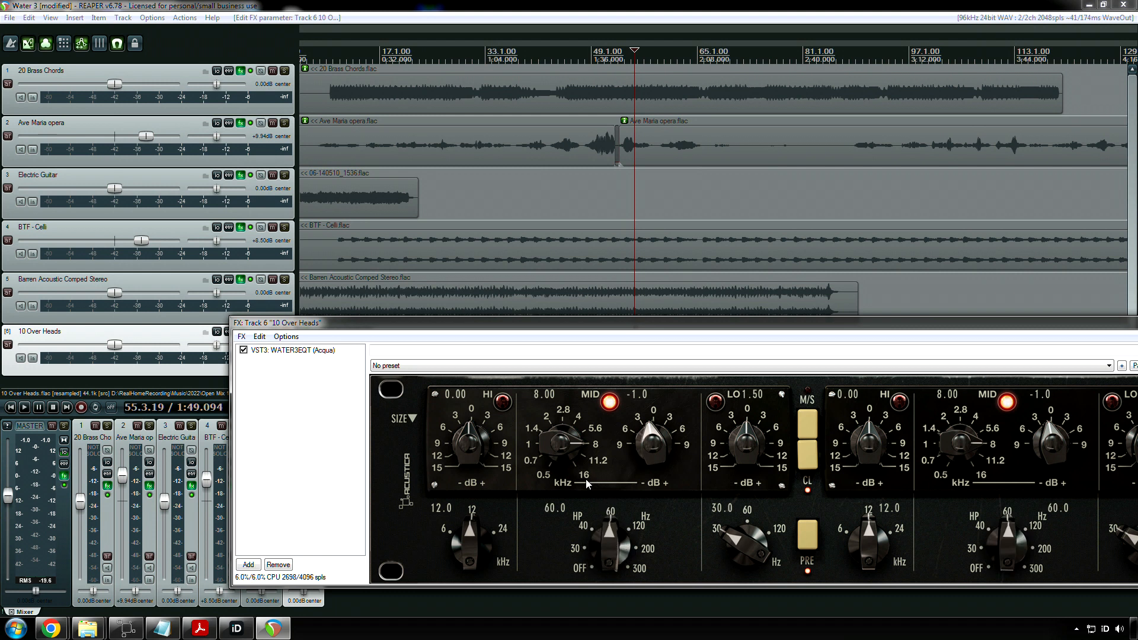
click(503, 405)
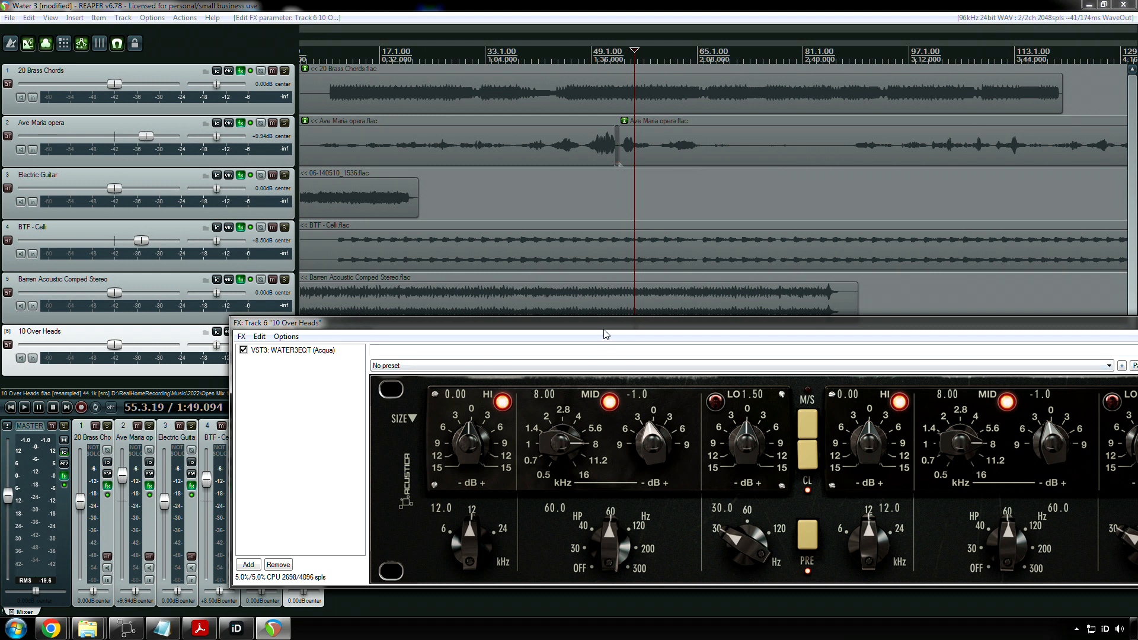
drag(602, 327, 496, 301)
key(space)
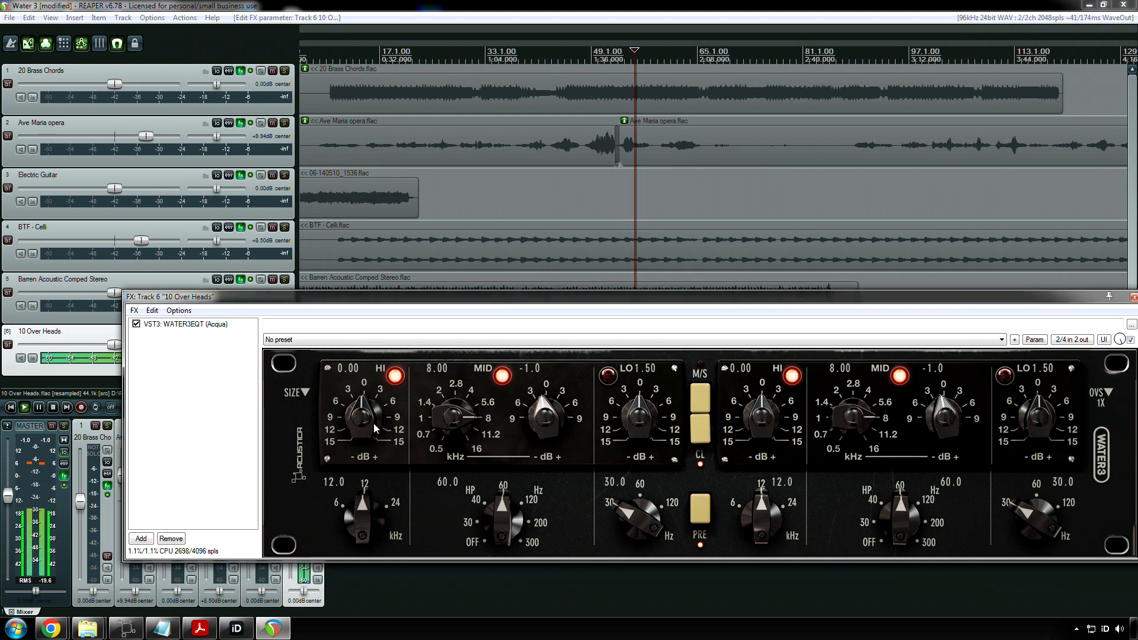
Step: Set the overheads EQ's HI gain to 5.85 dB and fine-tune the MID gain to -4.1 dB during playback
mouse_move(375, 427)
mouse_down()
mouse_move(364, 431)
mouse_move(395, 431)
mouse_up()
drag(553, 434, 551, 410)
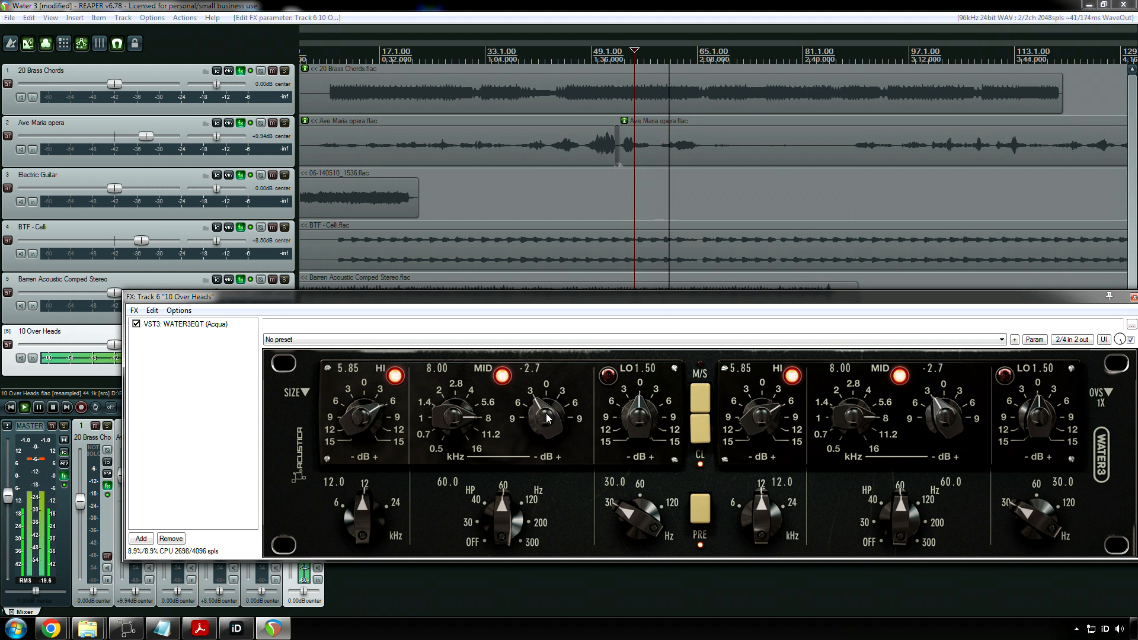
drag(546, 423, 548, 433)
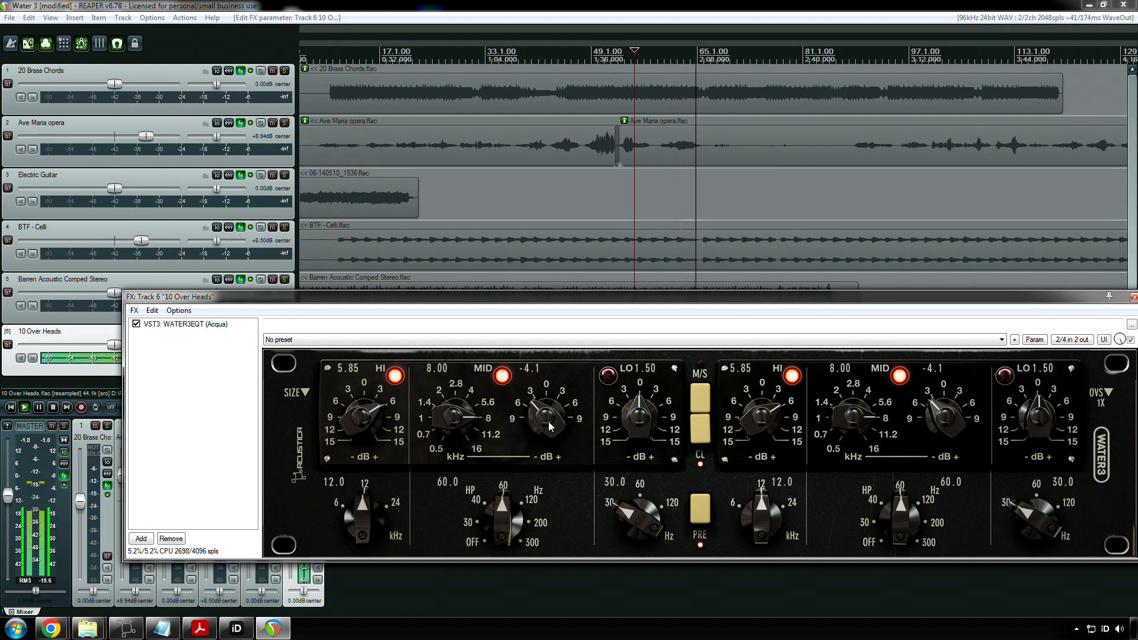
scroll(549, 425, up, 2)
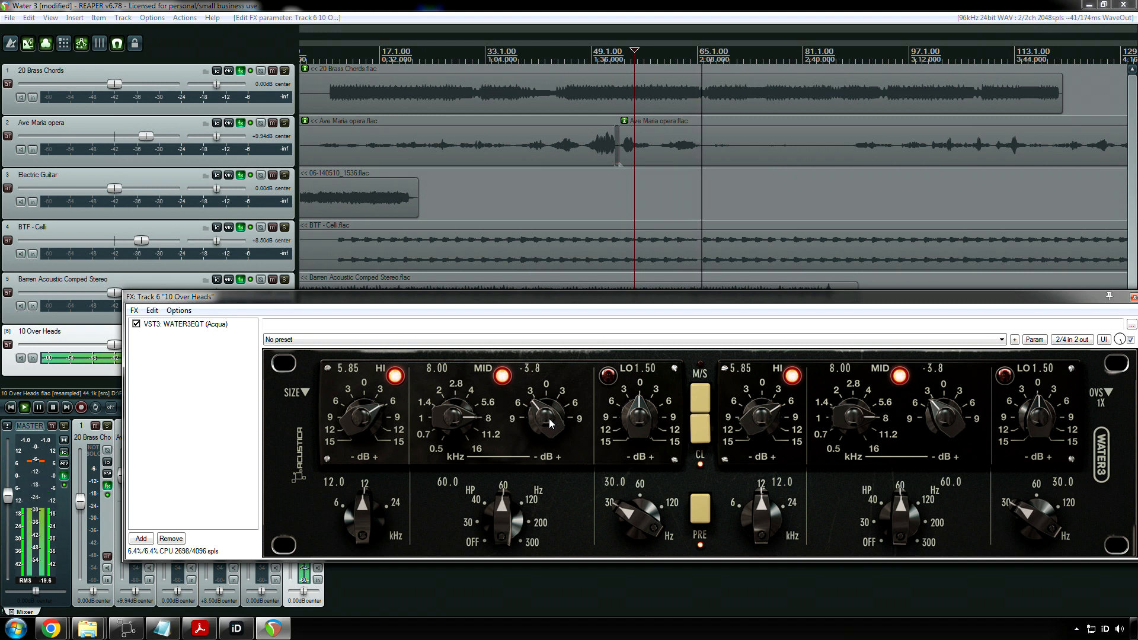
scroll(550, 422, up, 5)
mouse_move(549, 421)
mouse_down()
mouse_move(554, 372)
mouse_move(550, 423)
mouse_up()
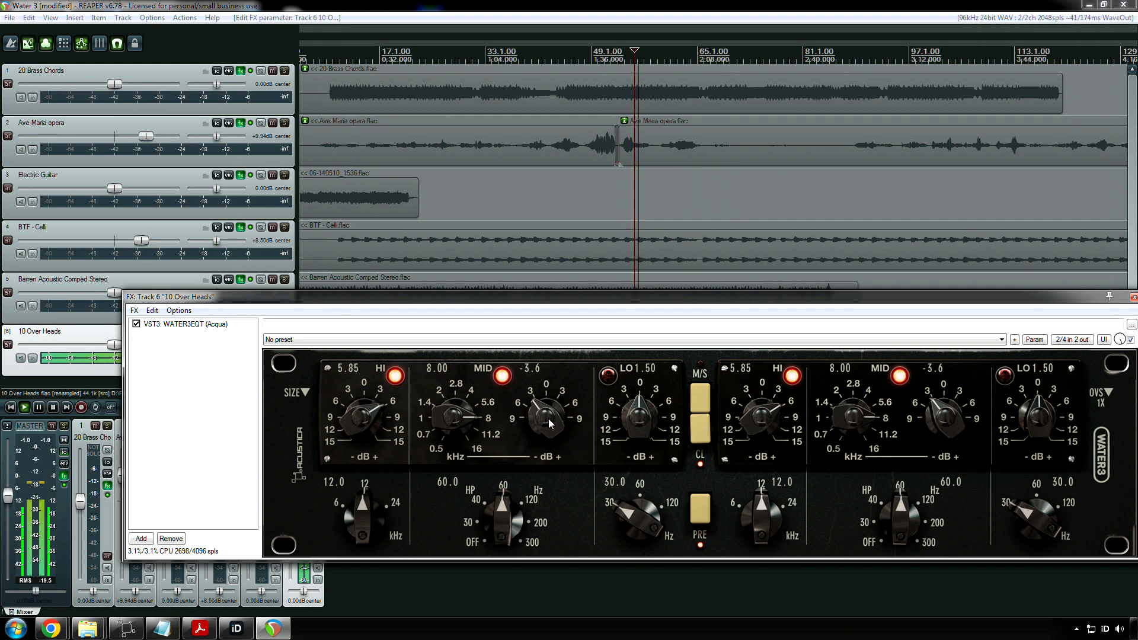
drag(550, 423, 549, 426)
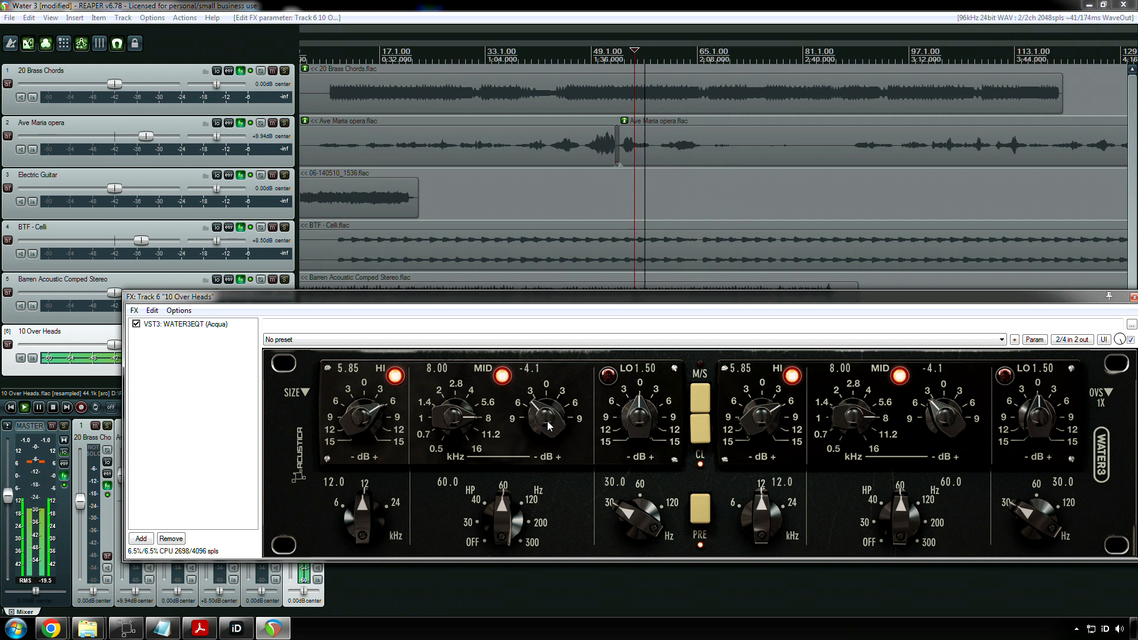
Step: Restart playback, switch the Barren Acoustic track's effects off and on again, and move the plugin window clear of the overheads track
key(space)
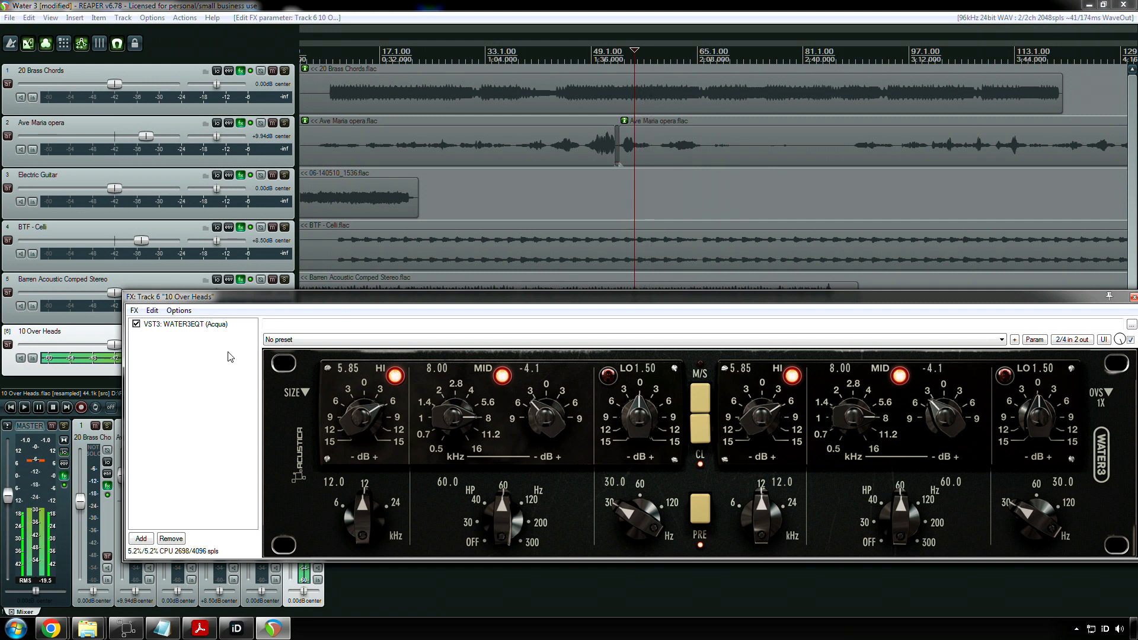
key(space)
click(250, 281)
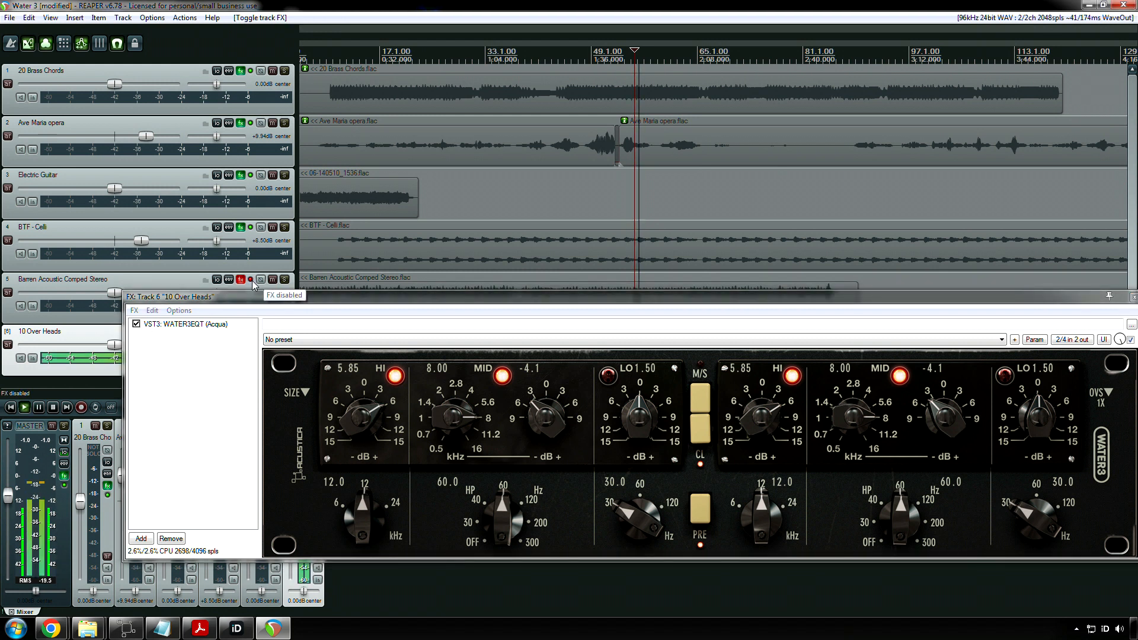
click(250, 280)
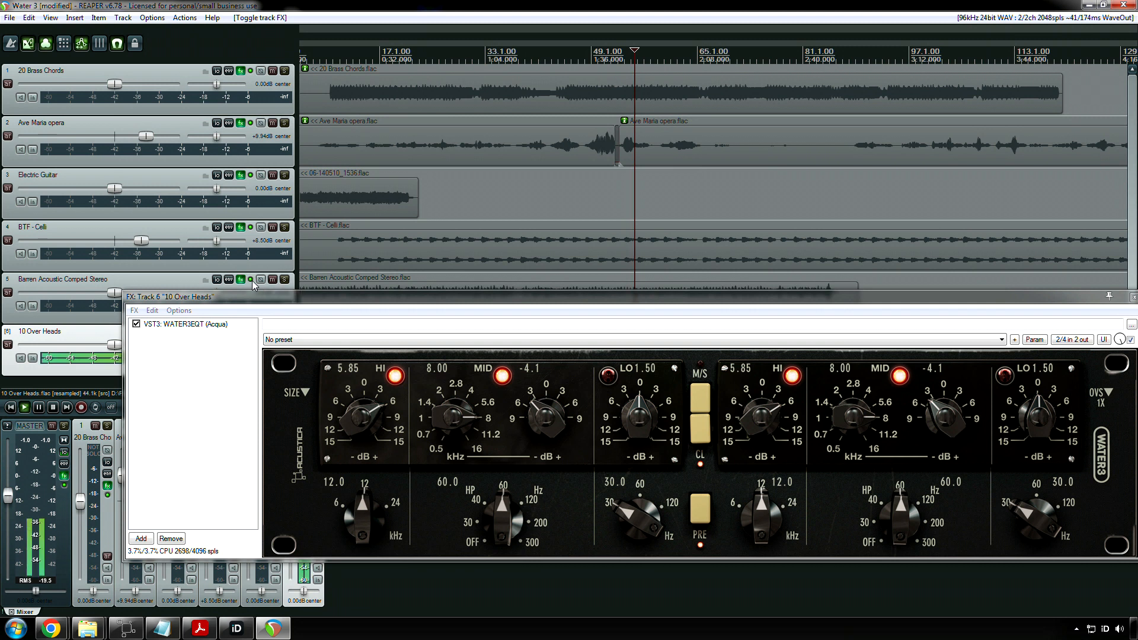
click(435, 309)
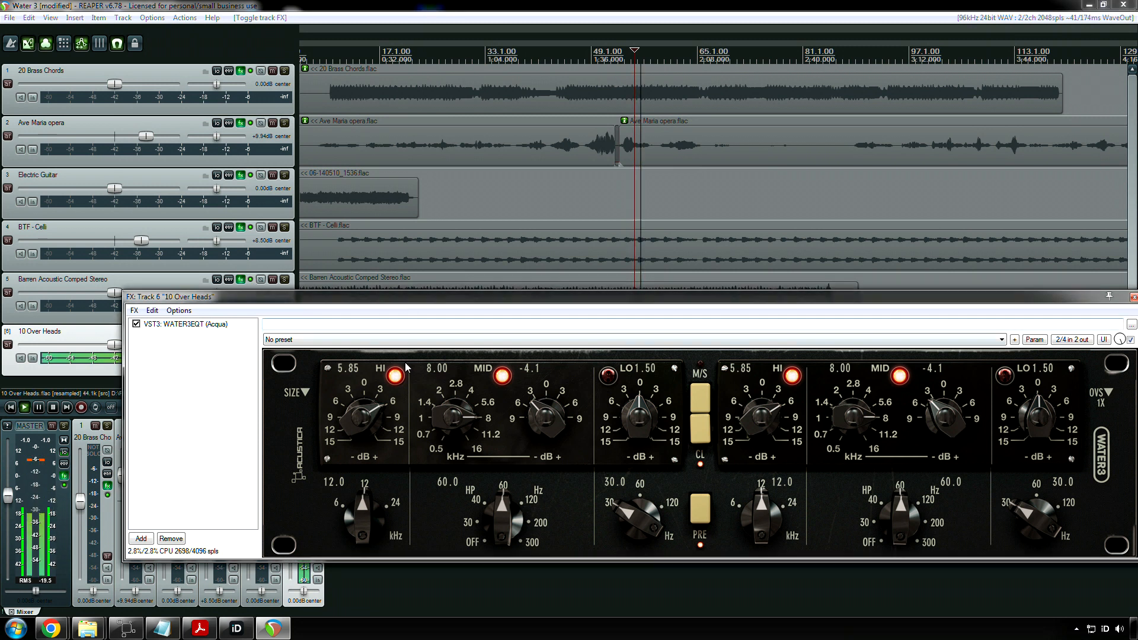
drag(436, 307, 413, 399)
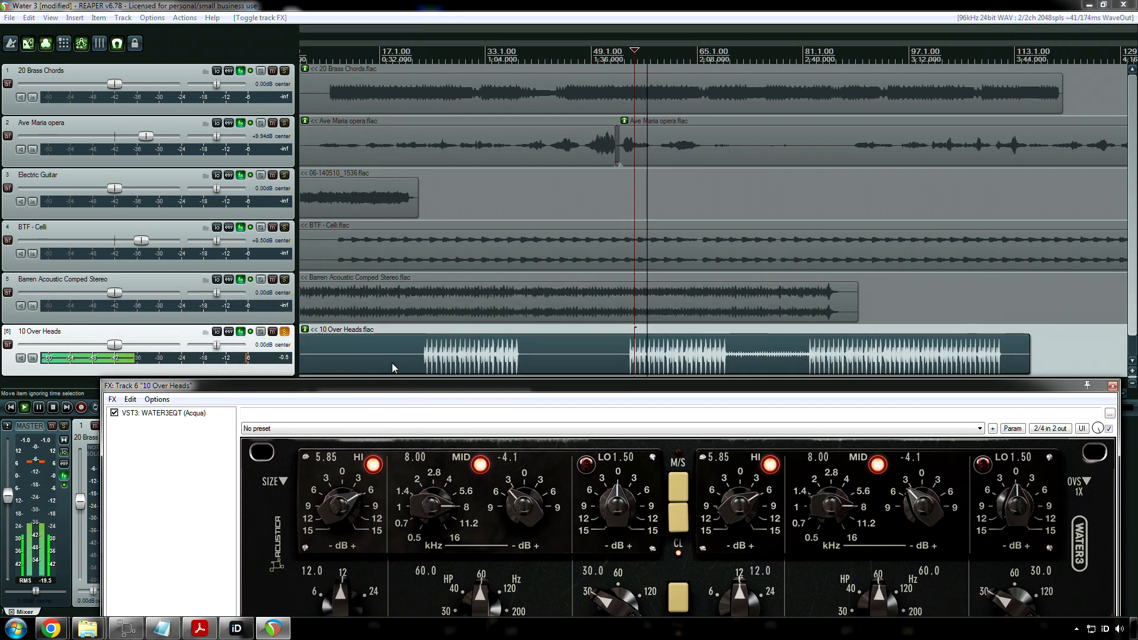
Step: Try overheads HI gains of 10.5, 9 and 6.45 dB together with MID gains of -7.2 and -6 dB during playback
drag(369, 528, 336, 488)
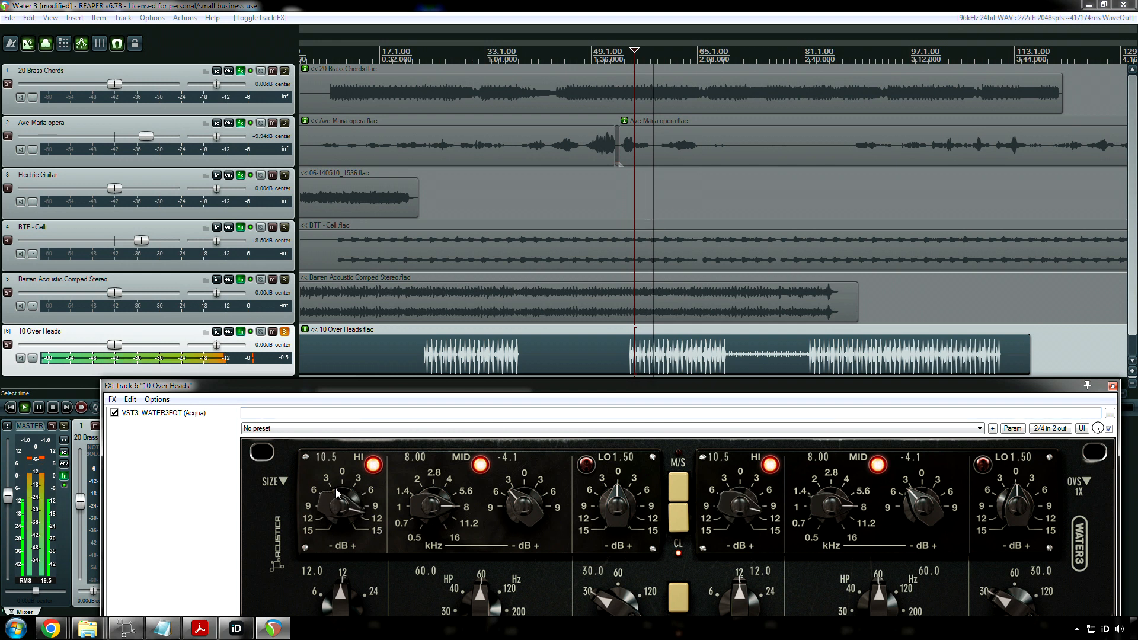
scroll(335, 489, down, 1)
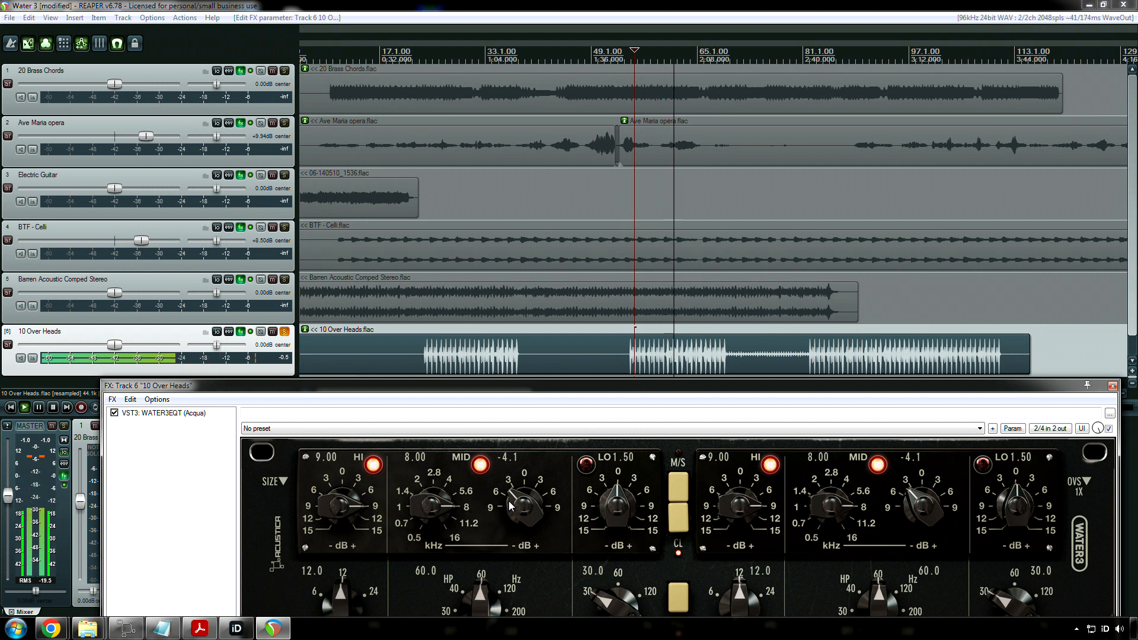
mouse_move(520, 511)
mouse_down()
mouse_move(527, 557)
mouse_move(531, 504)
mouse_up()
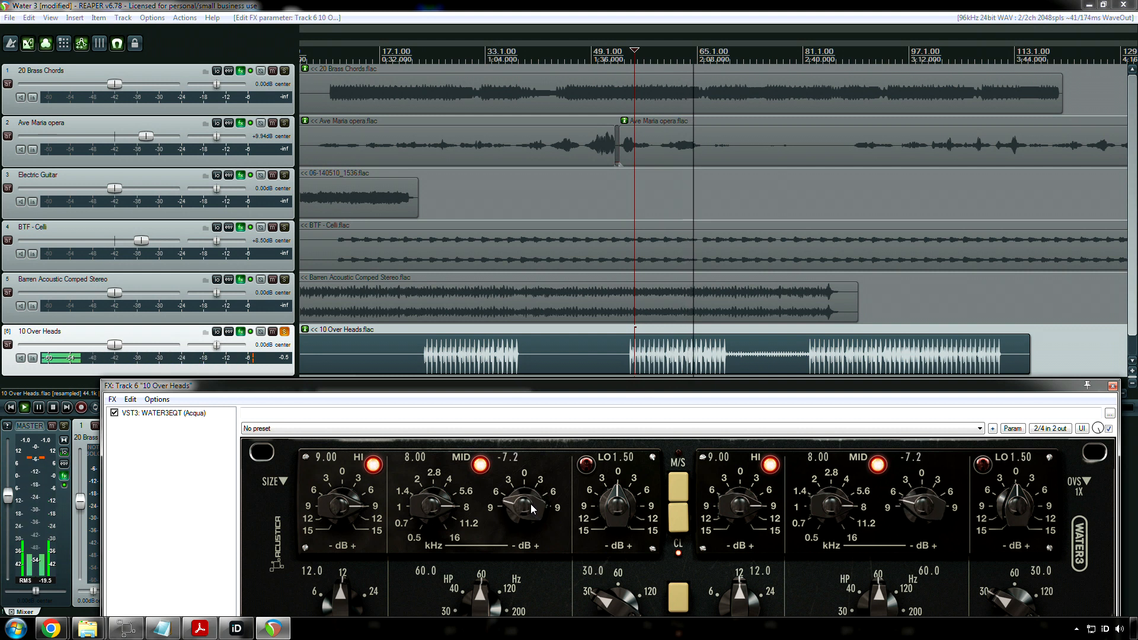
drag(351, 504, 352, 512)
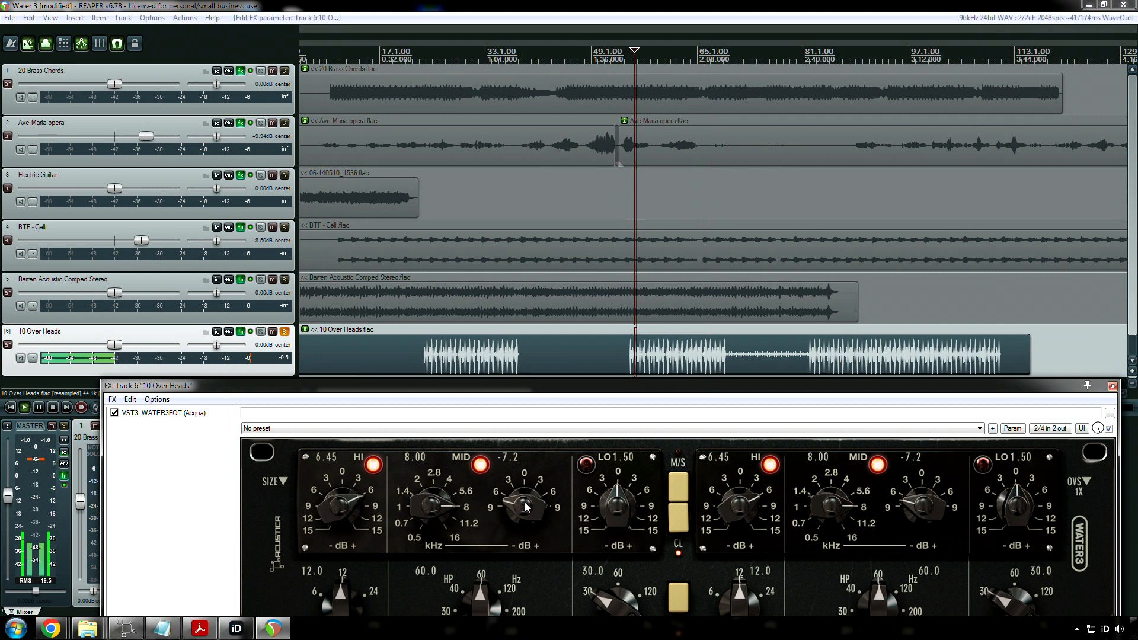
drag(525, 505, 526, 499)
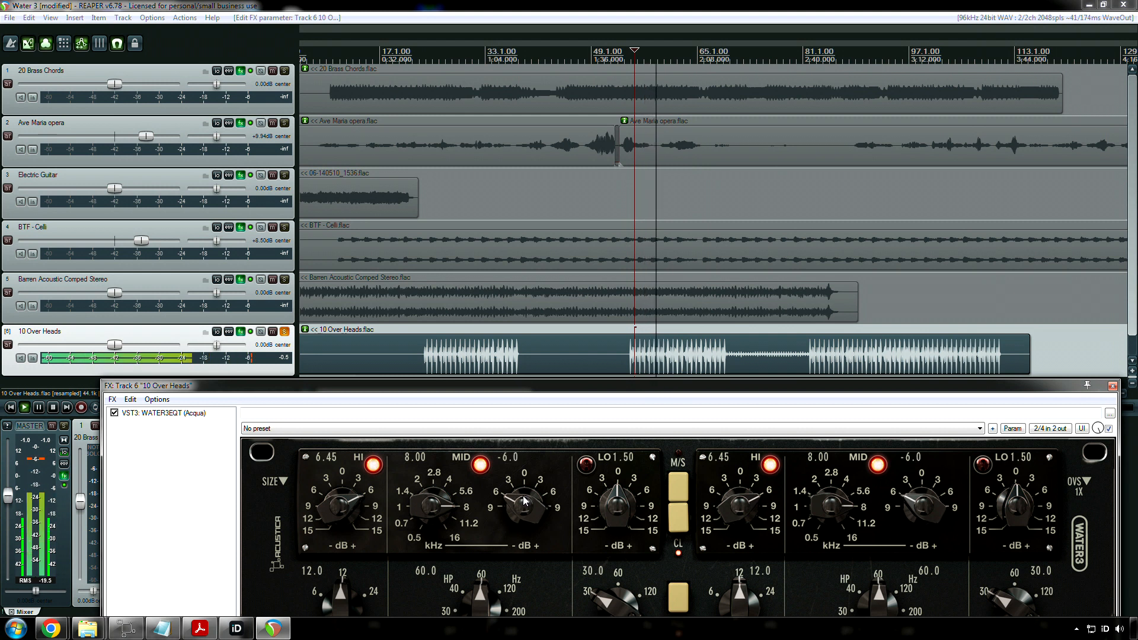
Step: Compare the overheads with the effects bypassed and re-enabled, restarting playback from the edit cursor
click(241, 332)
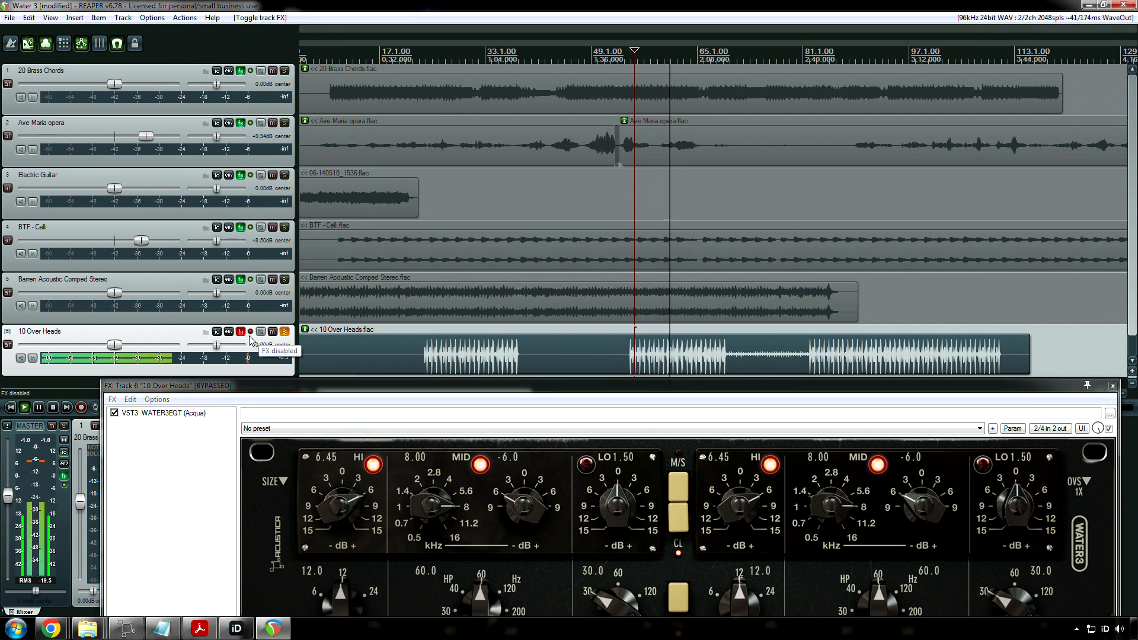
click(248, 336)
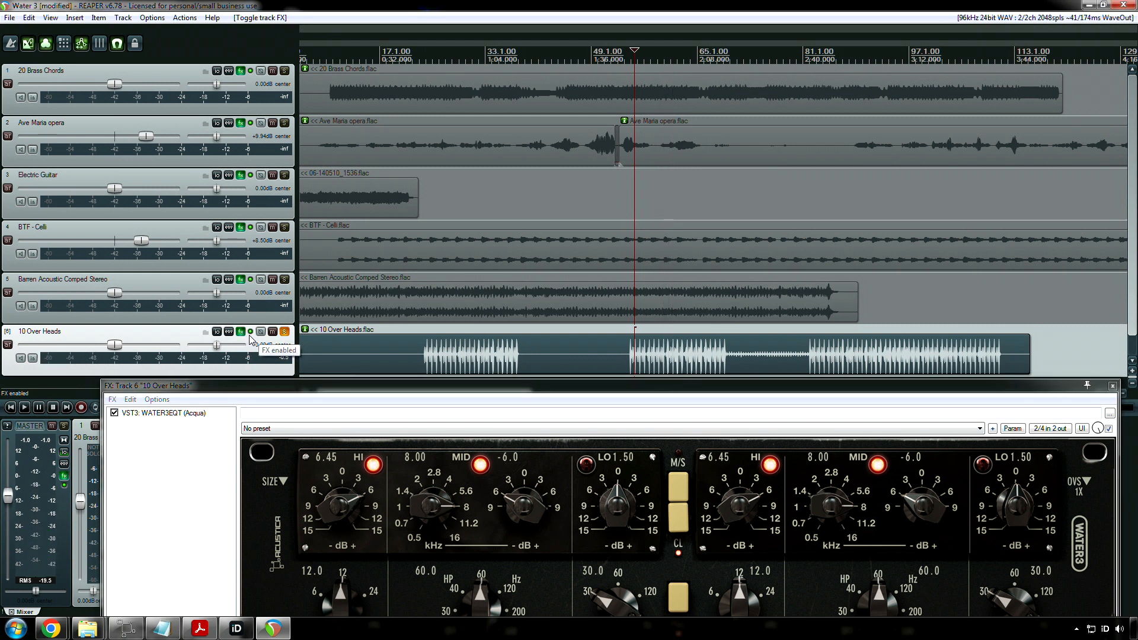
key(space)
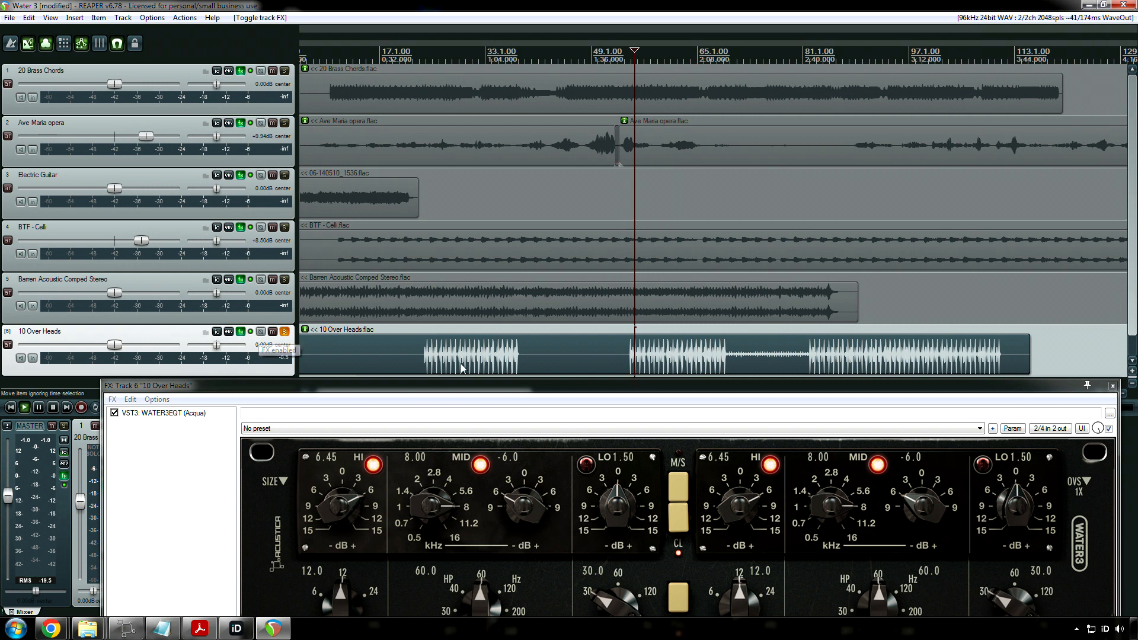
click(529, 513)
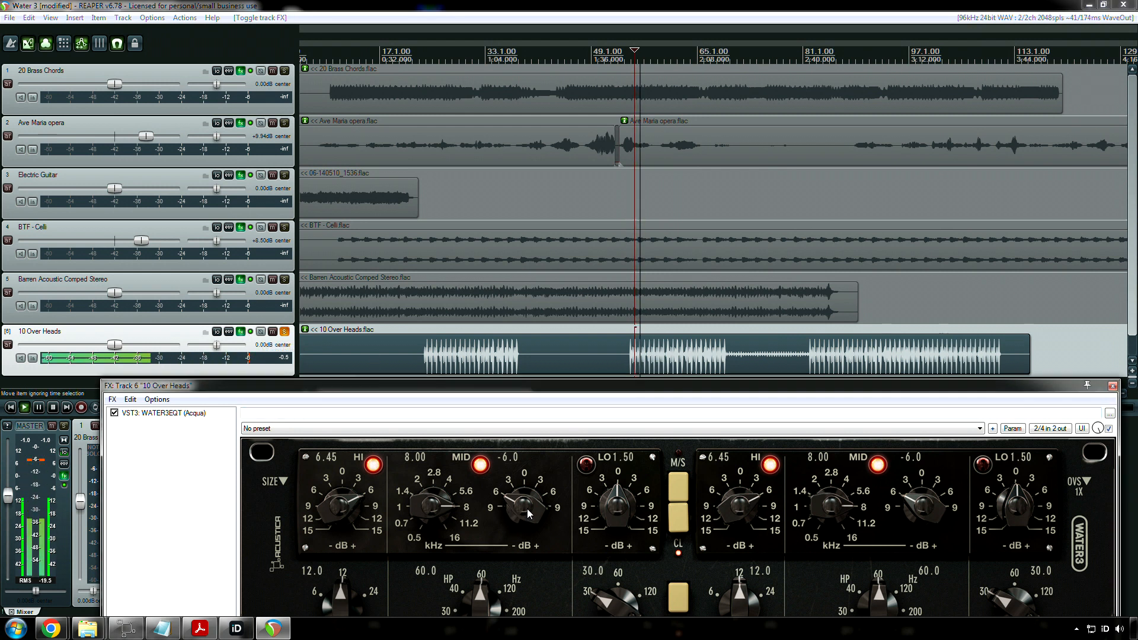
Step: Reset the overheads EQ's HI gain to 0 dB, set the MID gain to -4 dB, and raise the HI gain to 4.2 dB
double_click(333, 508)
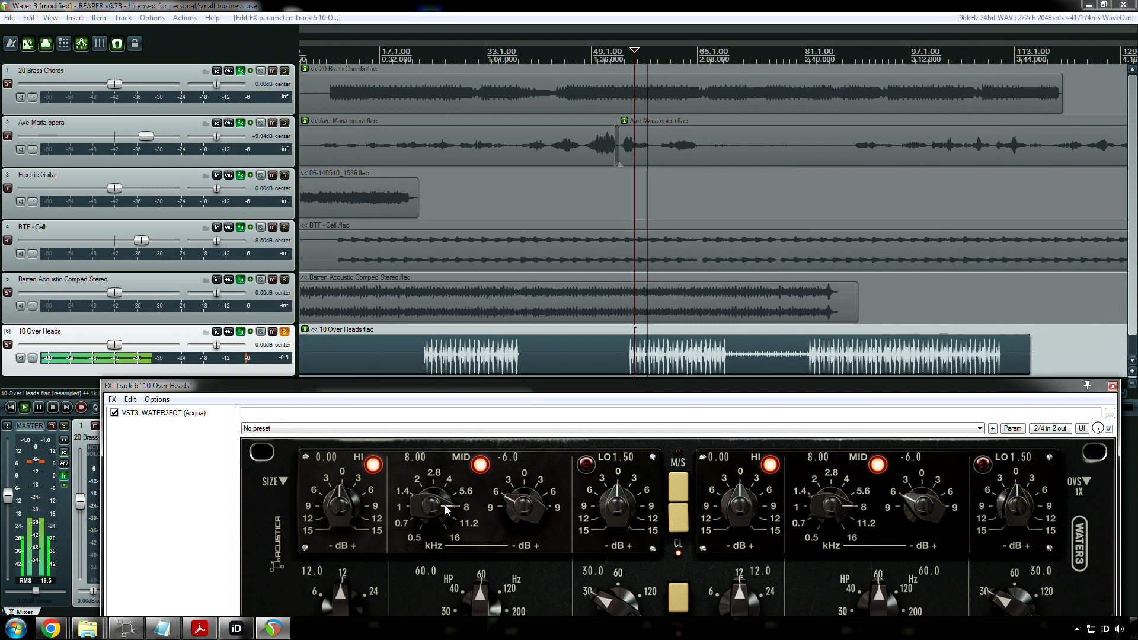
drag(524, 503, 524, 535)
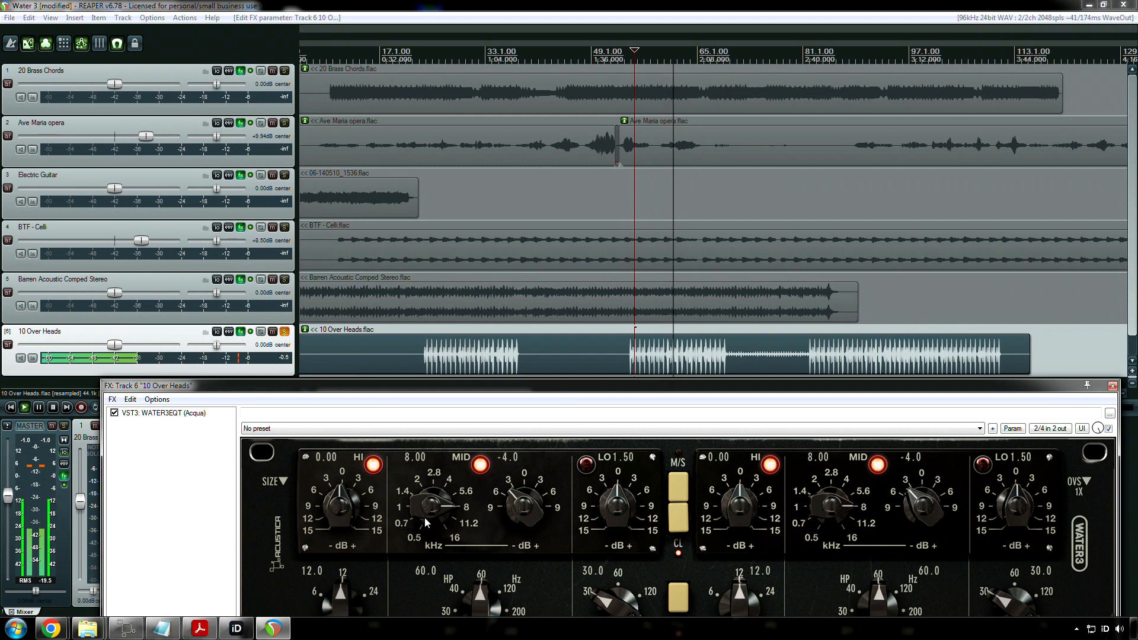
drag(353, 510, 350, 505)
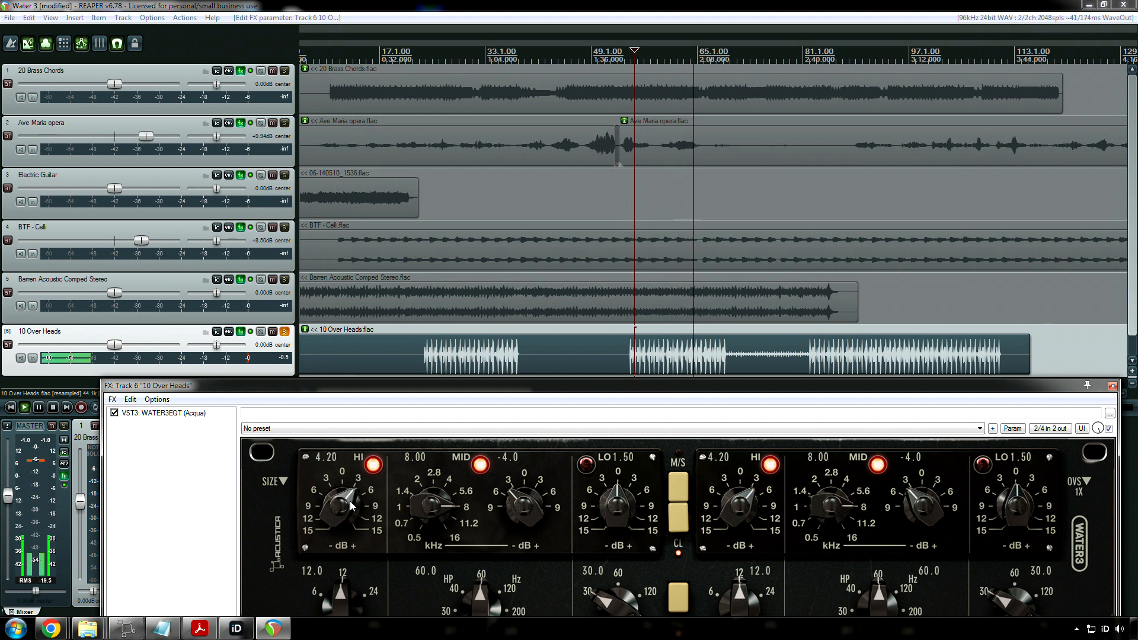
Step: Set the overheads EQ's HI frequency to 24 kHz with a HI gain of 4.65 dB, and restart playback
drag(351, 506, 332, 536)
drag(329, 605, 342, 553)
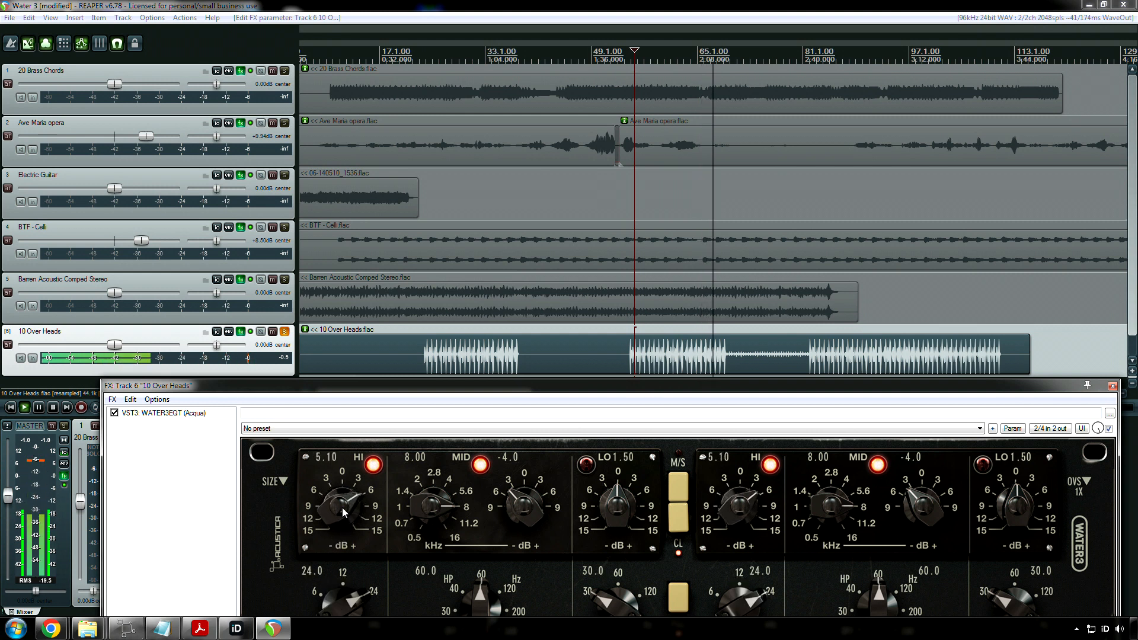
mouse_move(343, 508)
mouse_down()
mouse_move(343, 475)
mouse_move(336, 524)
mouse_move(341, 512)
mouse_up()
key(space)
key(space)
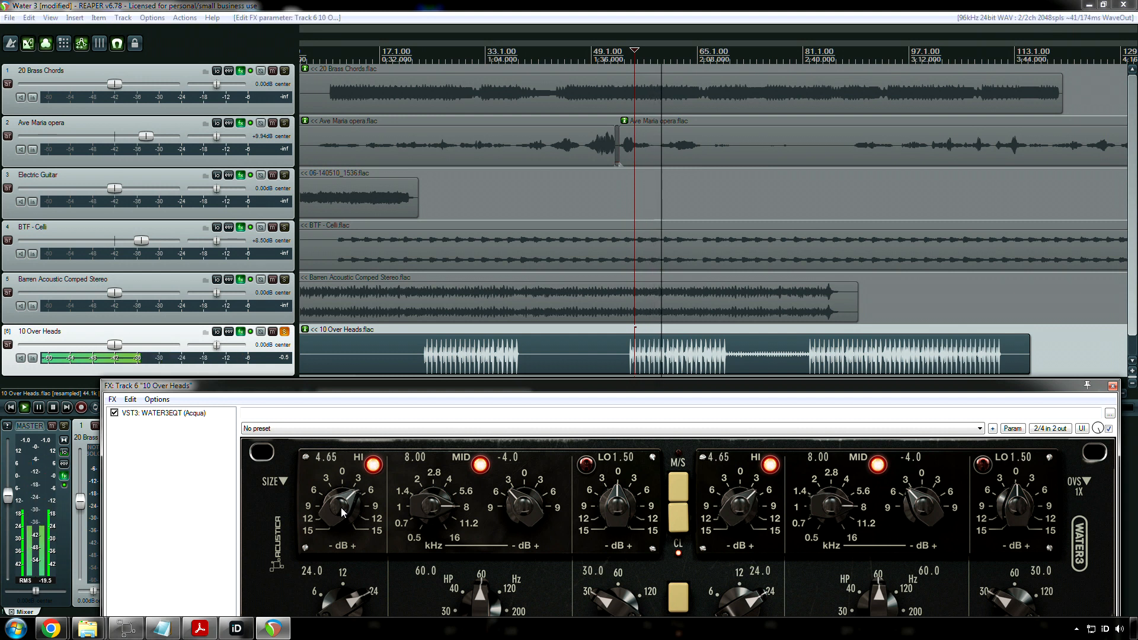
Step: Fine-tune the overheads EQ's HI gain through 5.1 and 5.85 dB to 5.55 dB while listening
scroll(342, 510, up, 3)
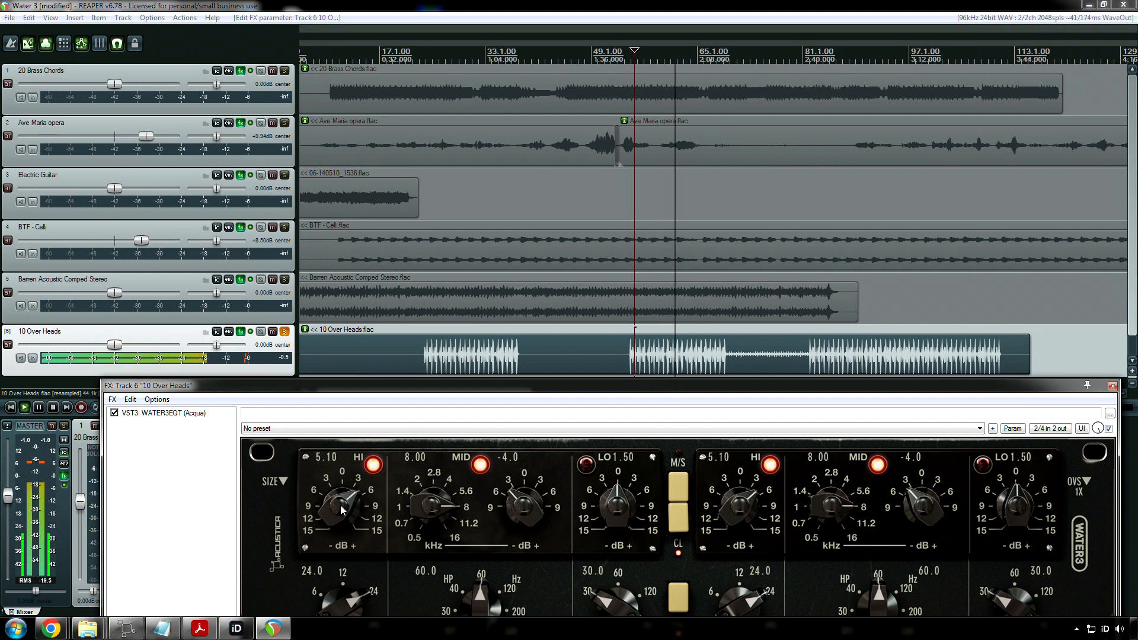
scroll(341, 509, up, 6)
scroll(341, 507, up, 2)
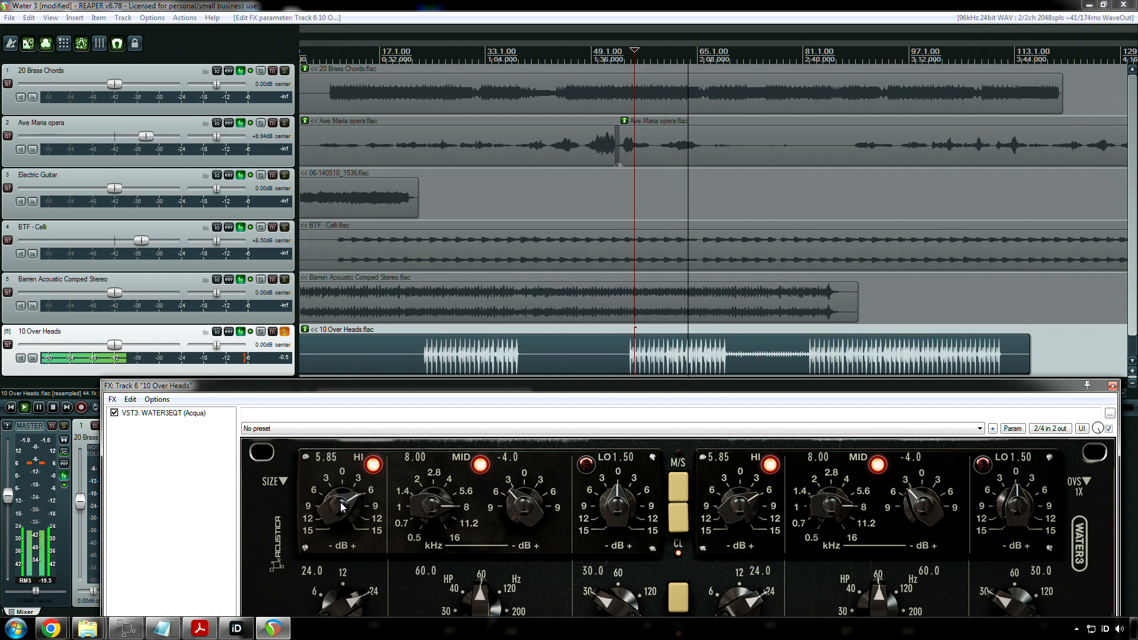
scroll(341, 507, down, 3)
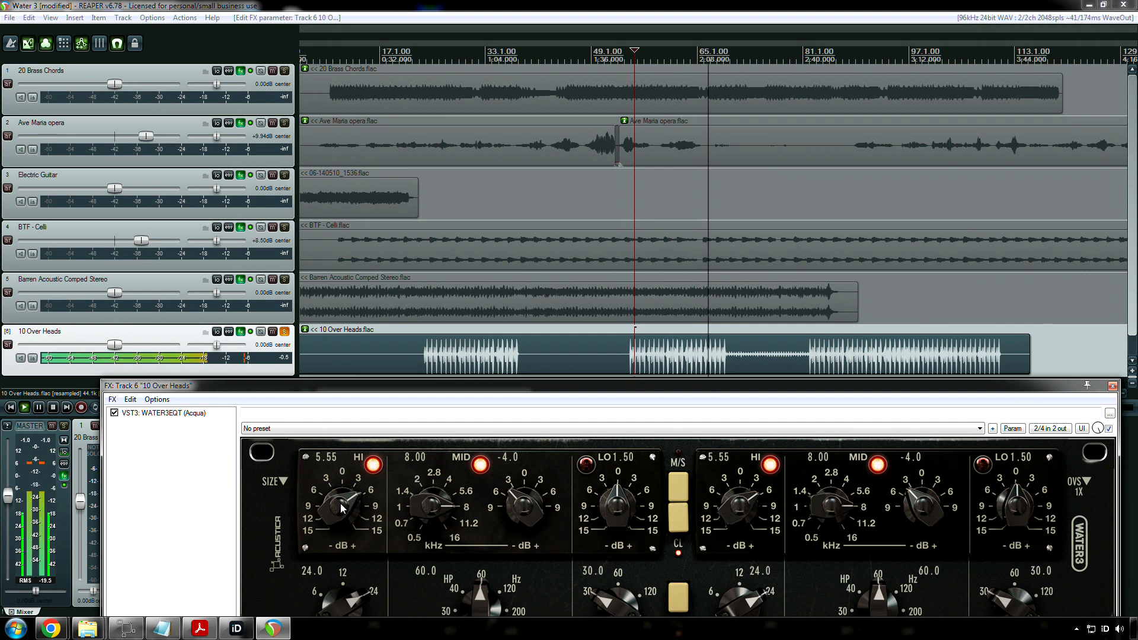
Step: Bring the whole EQ into view, set the LO frequency to 120 Hz, and enable the LO band with a gain of -2.9 dB
drag(397, 397, 365, 273)
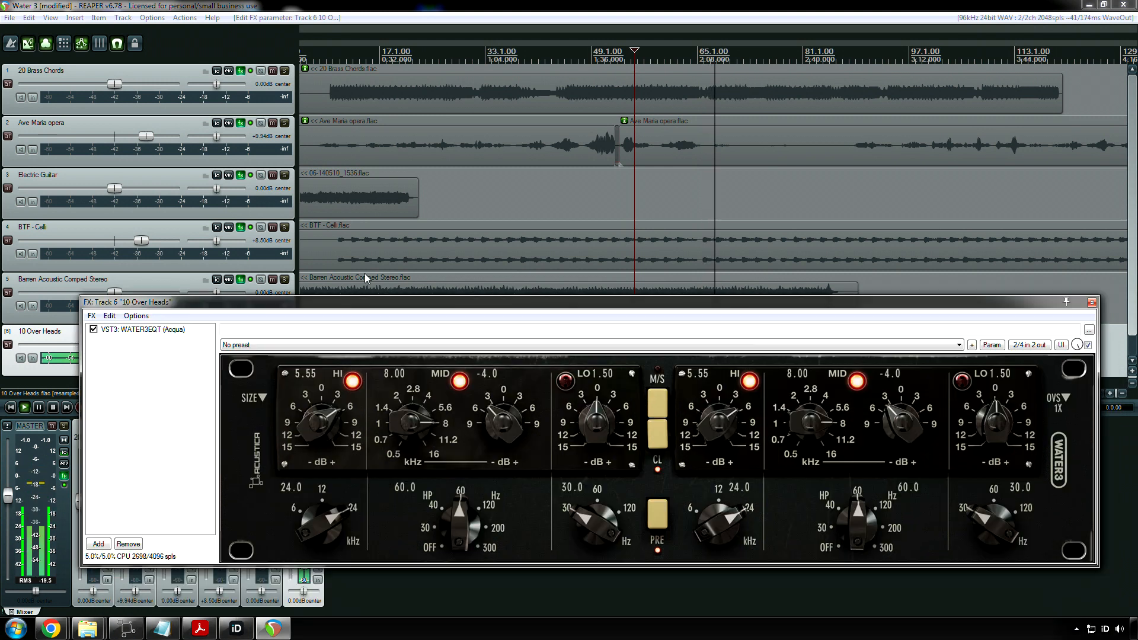
drag(574, 479, 581, 483)
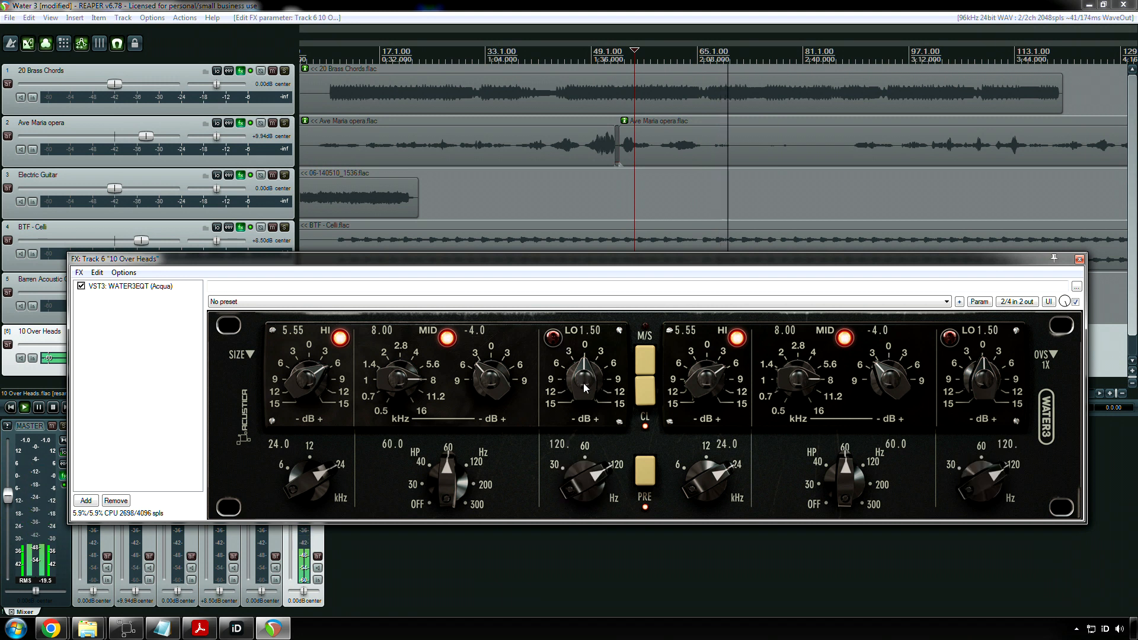
click(558, 341)
mouse_move(586, 384)
mouse_down()
mouse_move(583, 461)
mouse_move(582, 388)
mouse_up()
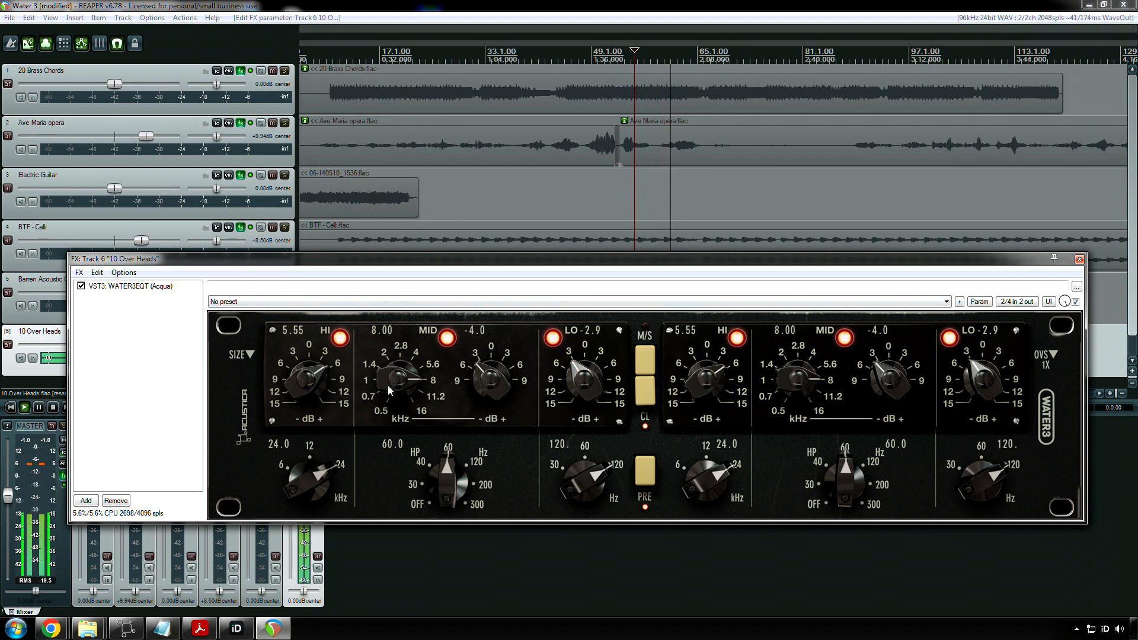
Step: Try a MID gain of -6 dB, set it to -5.4 dB, and restart playback with the plugin window moved below the overheads track
drag(493, 382, 492, 389)
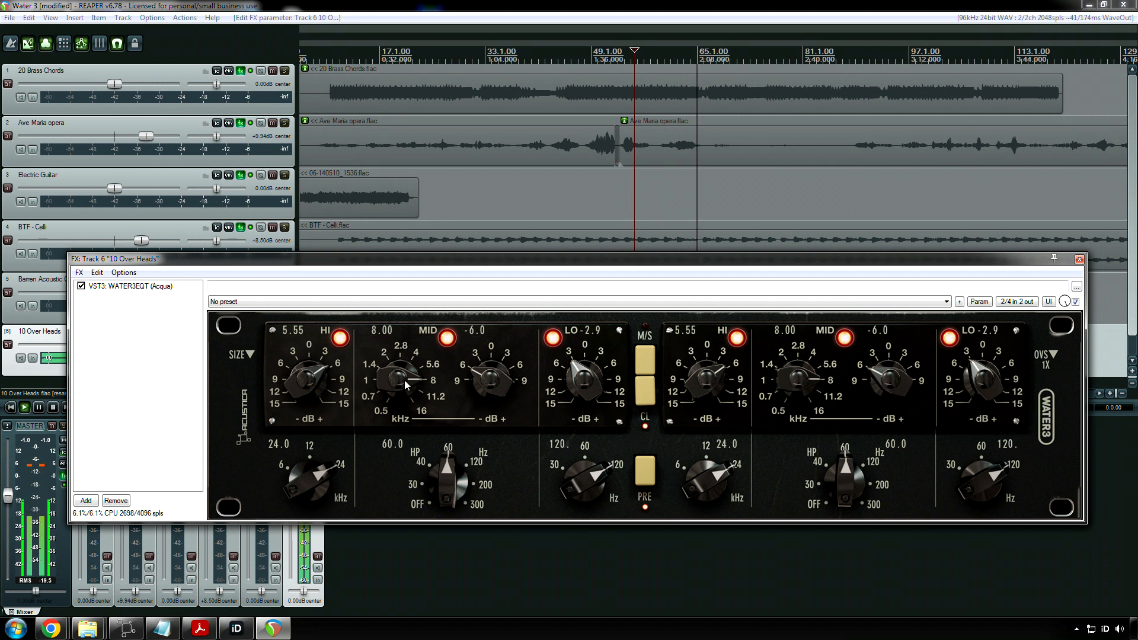
drag(486, 379, 493, 378)
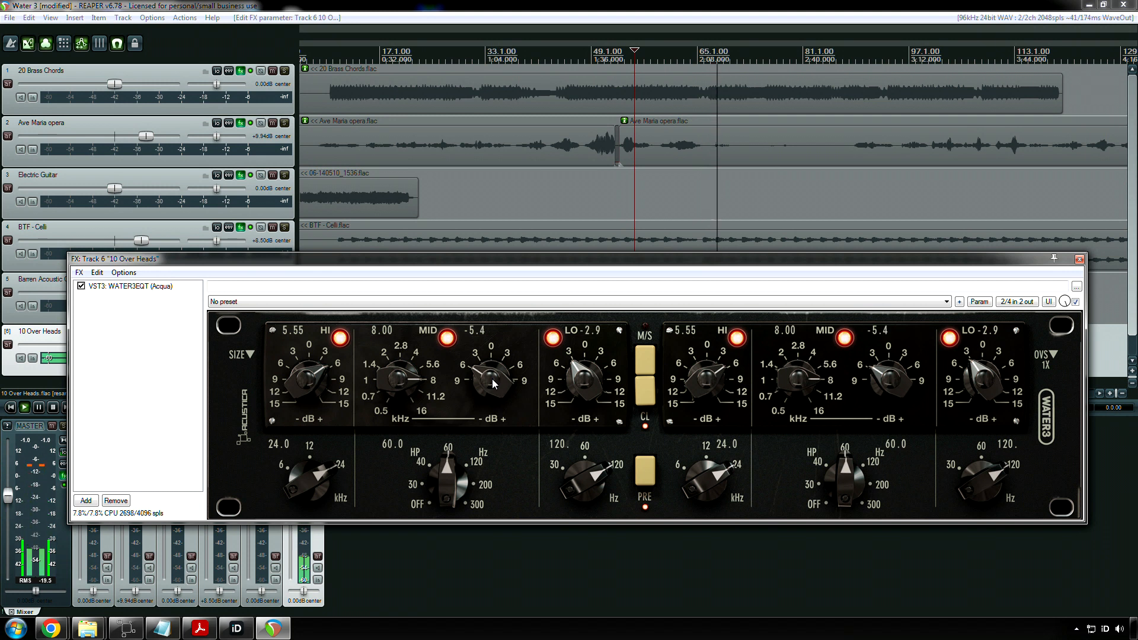
drag(503, 270, 503, 423)
key(space)
key(space)
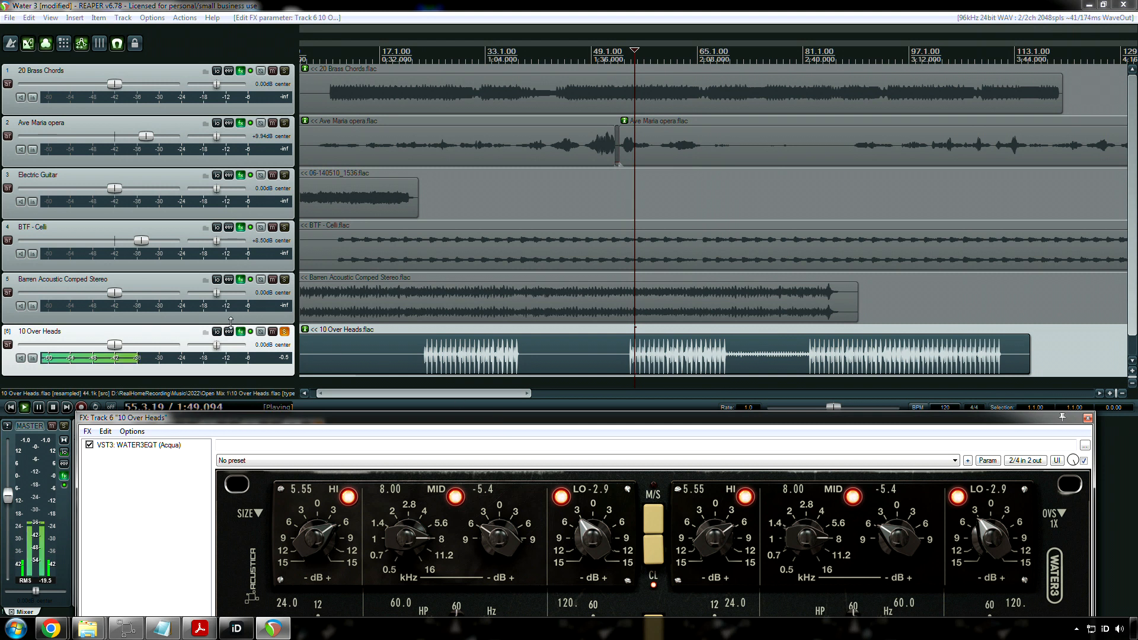
Step: Compare the processed and dry overheads by bypassing and re-enabling the track's effects twice during playback
click(251, 333)
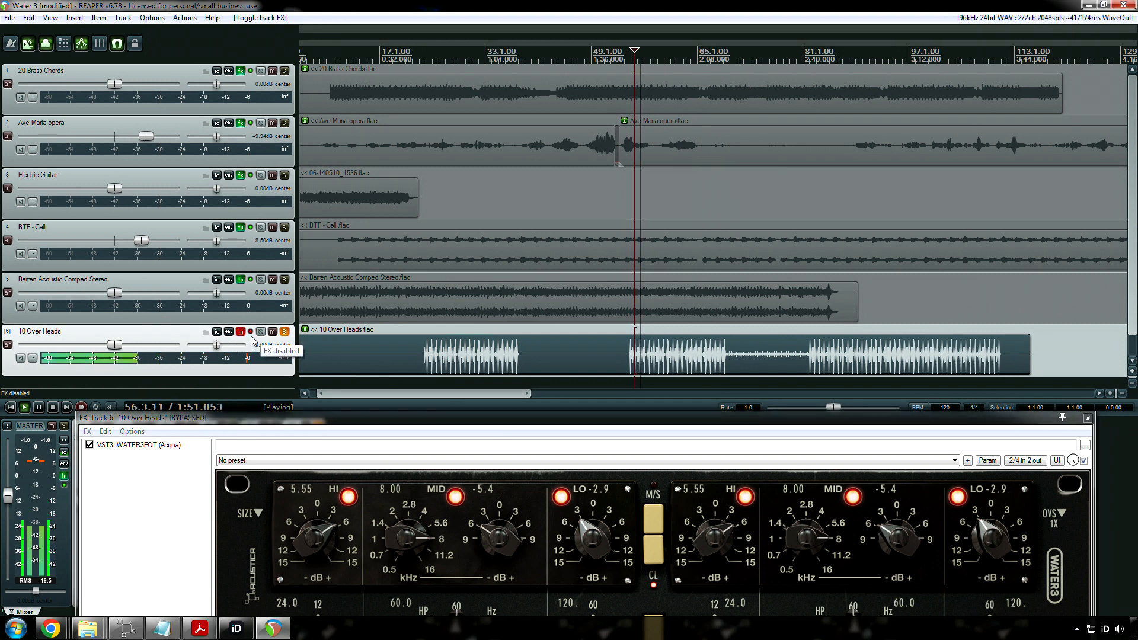
click(251, 334)
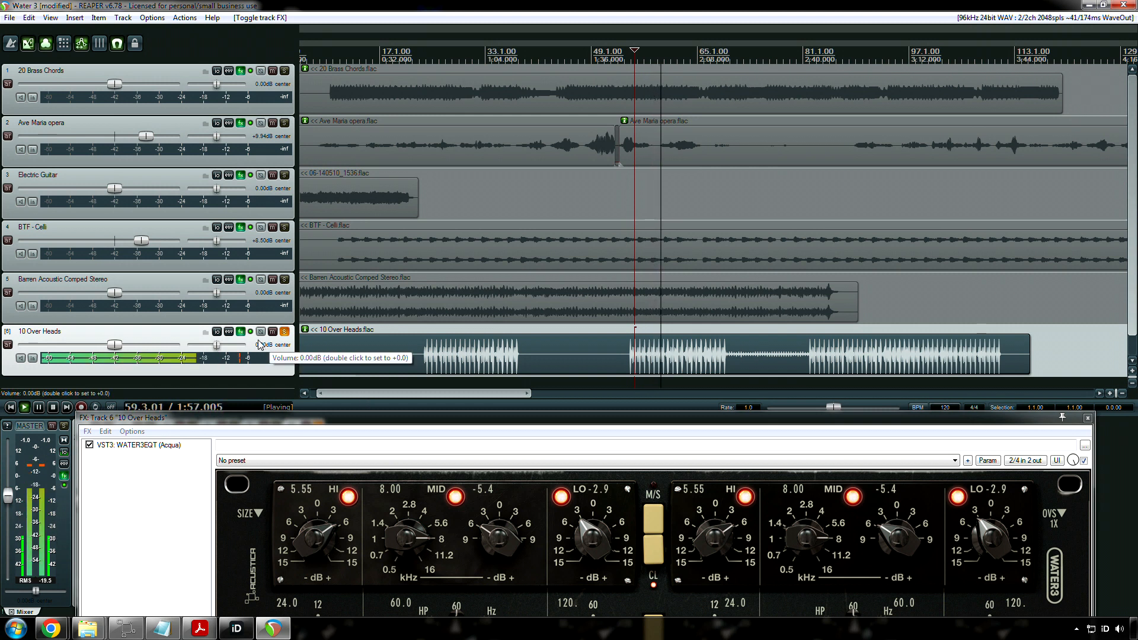
click(251, 333)
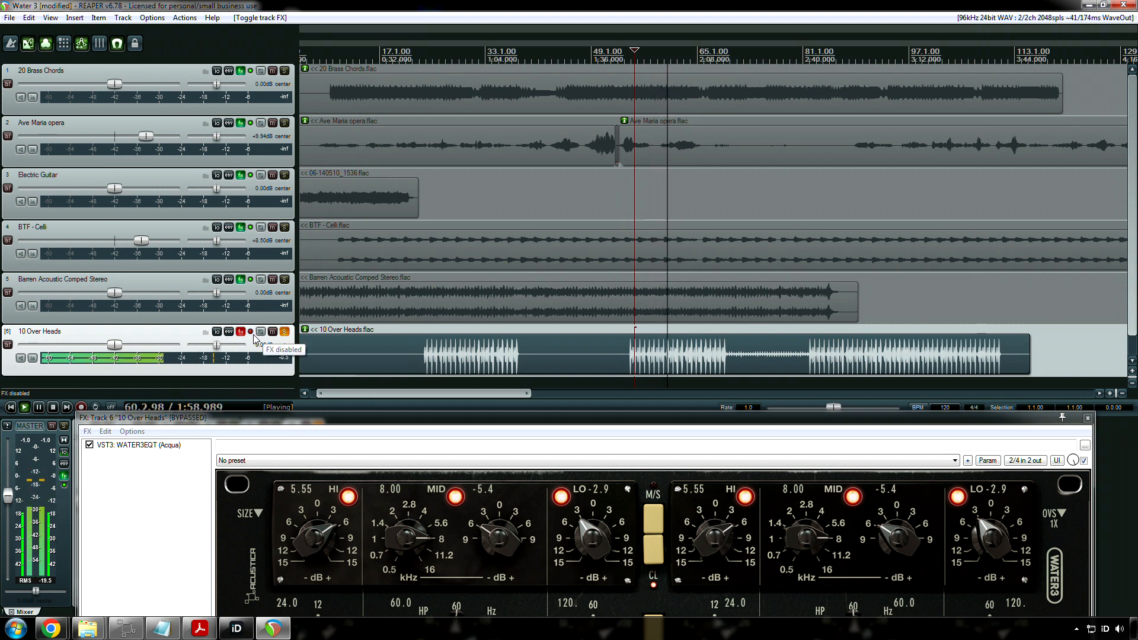
click(252, 333)
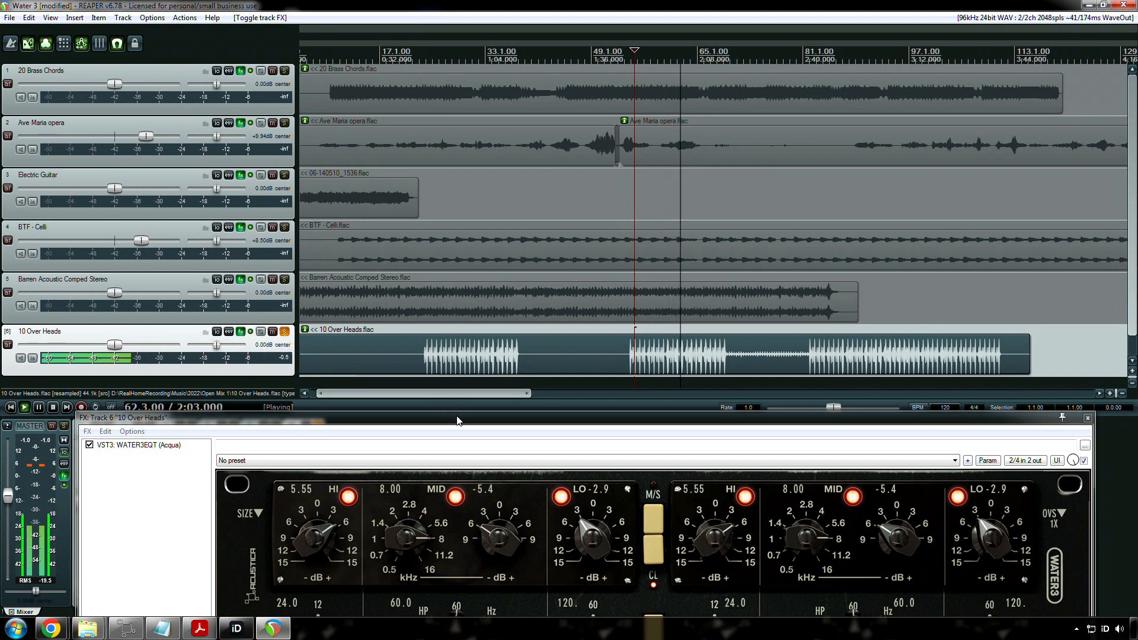
Step: Set the overheads EQ's MID gain to -5.7 dB with playback stopped, move the plugin window aside, and save the project
drag(439, 418, 475, 258)
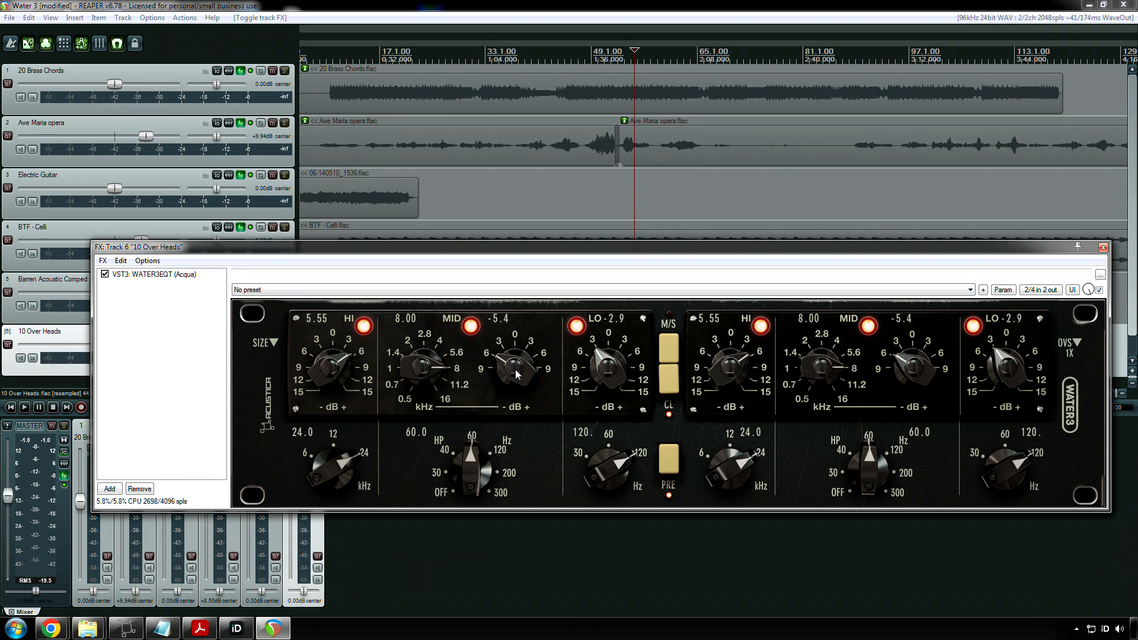
scroll(516, 373, down, 3)
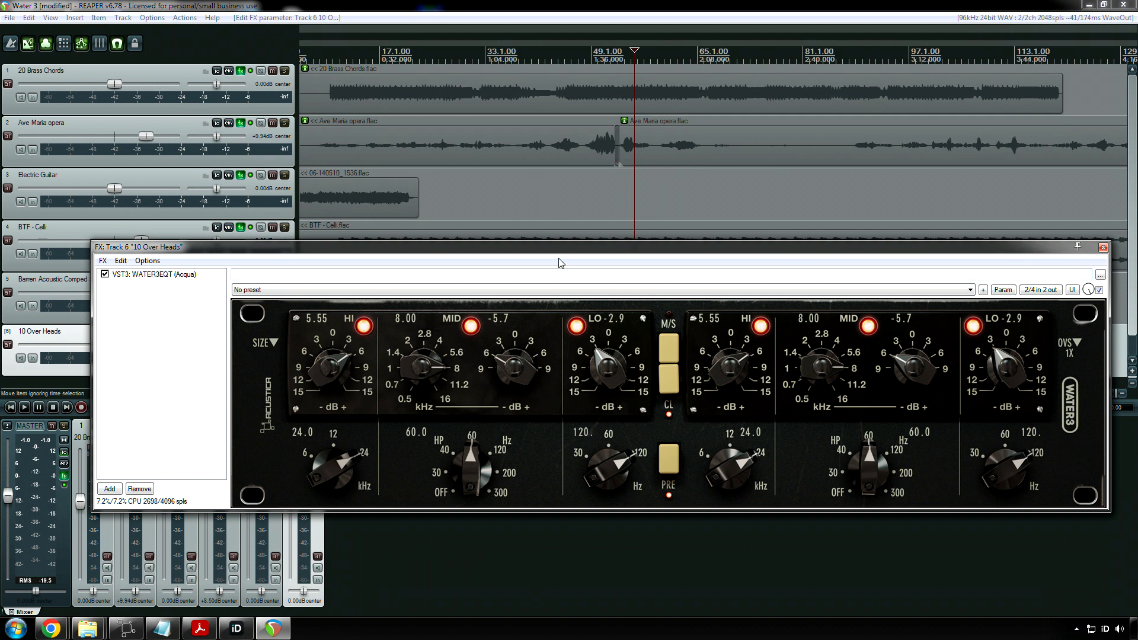
drag(561, 247, 708, 387)
key(ctrl+s)
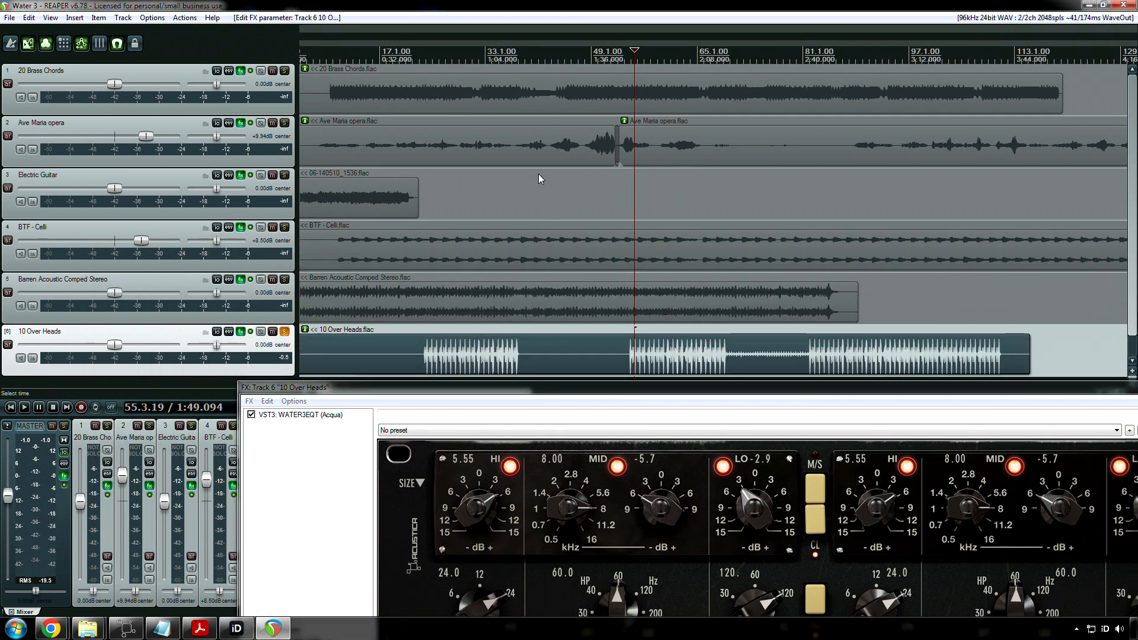
Step: Audition the overheads from the start of the first drum passage, once with the track's effects bypassed and once with them enabled
click(421, 369)
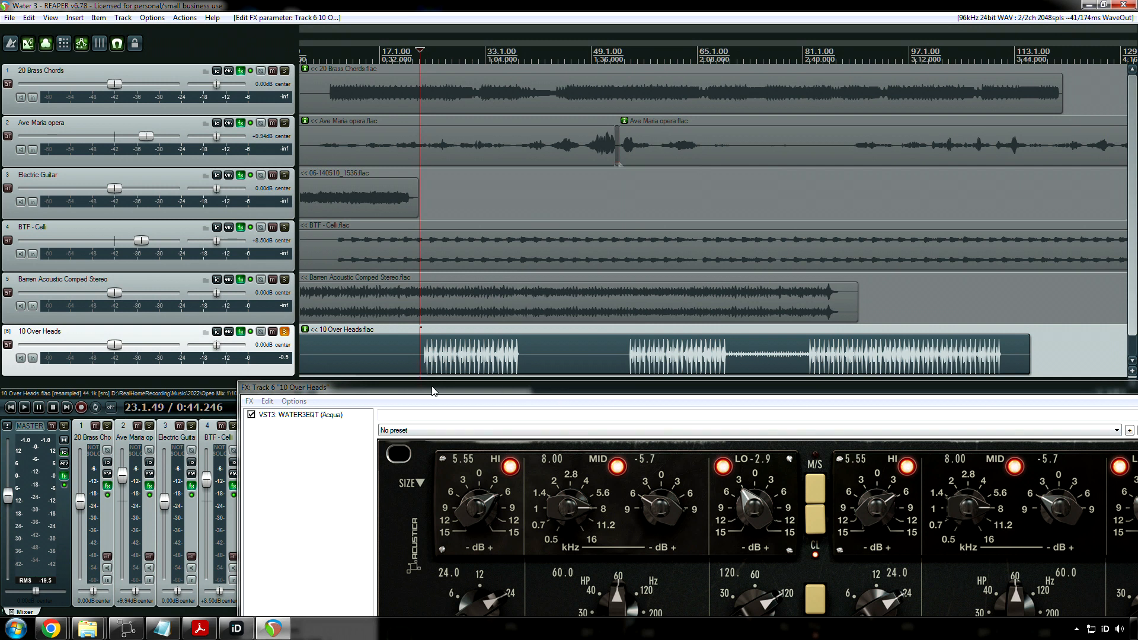
click(251, 332)
key(space)
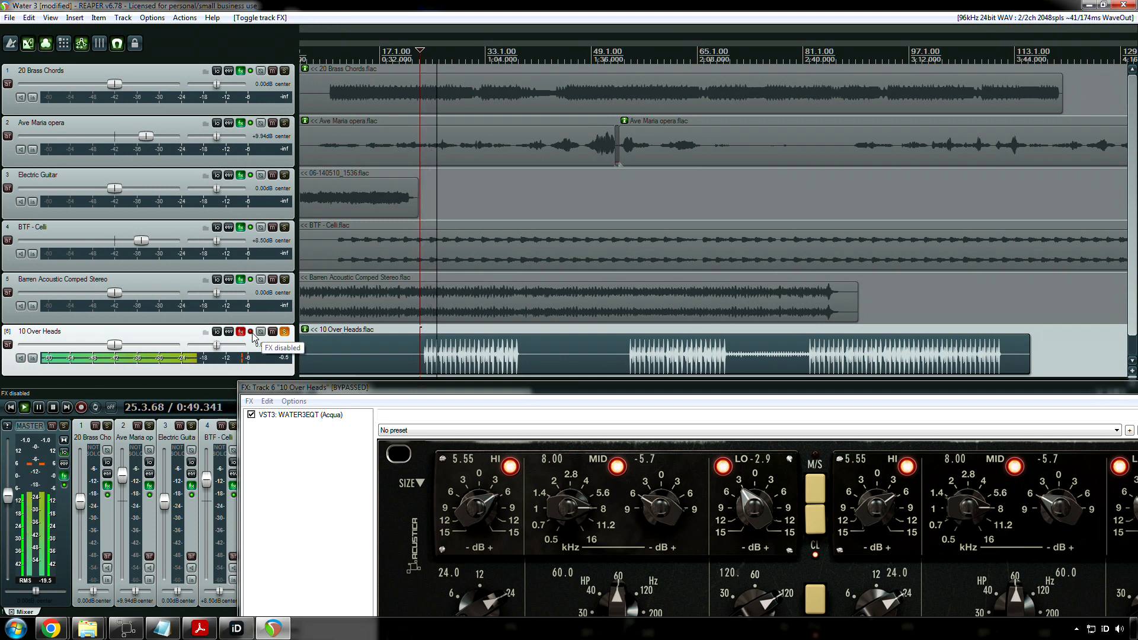
key(space)
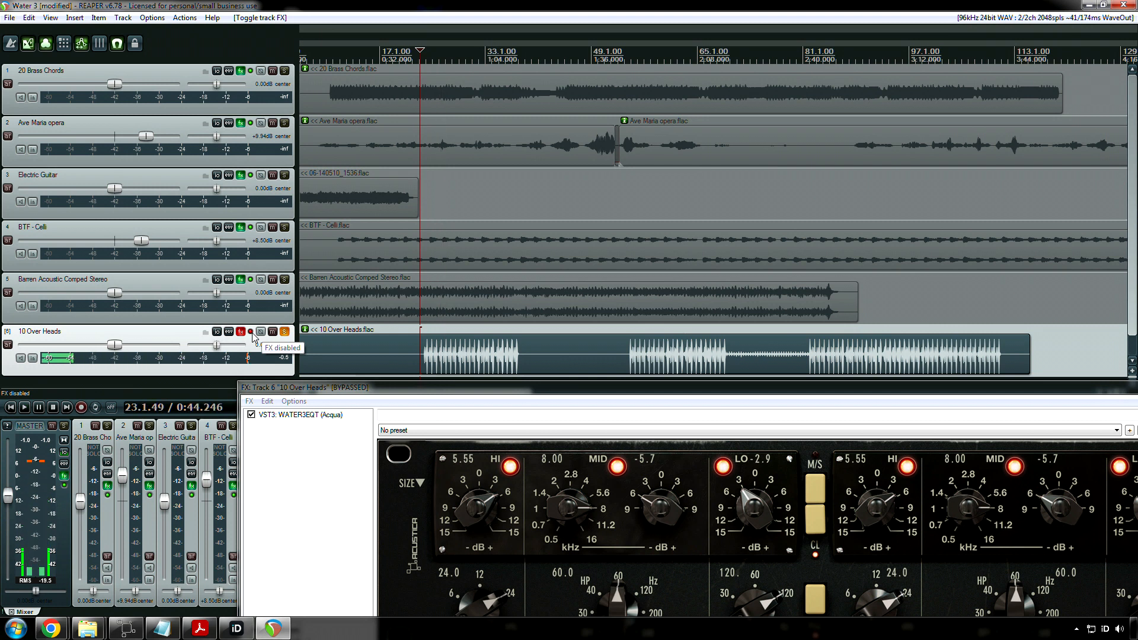
click(251, 333)
key(space)
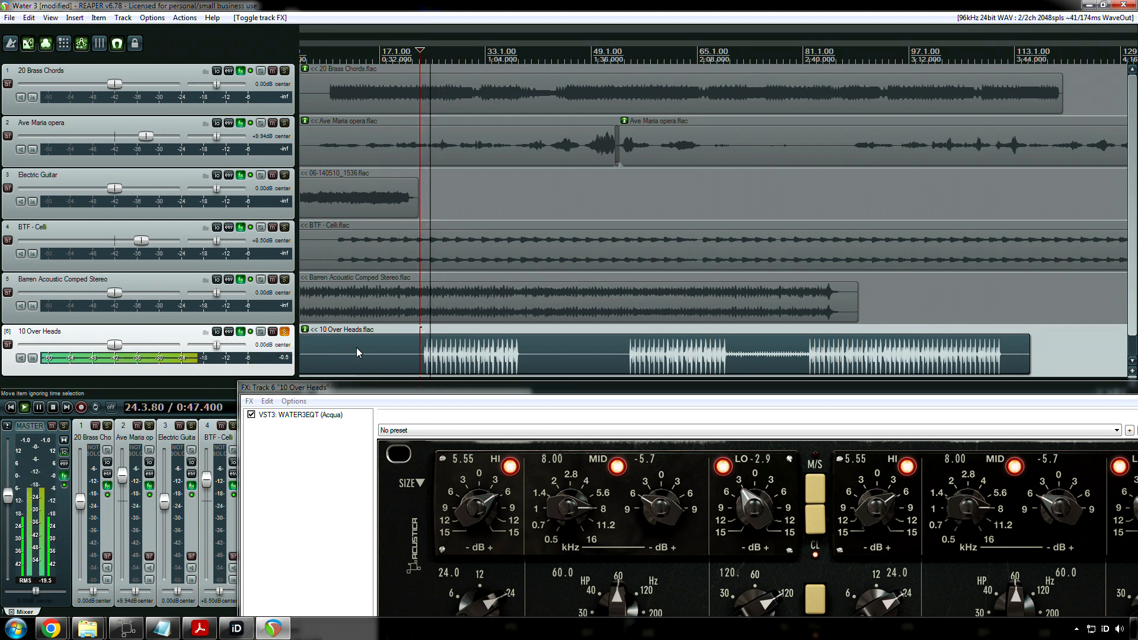
Step: Move the EQ window clear of the overheads track's controls and compare the sound by bypassing and re-enabling its effects during playback
drag(423, 393, 381, 289)
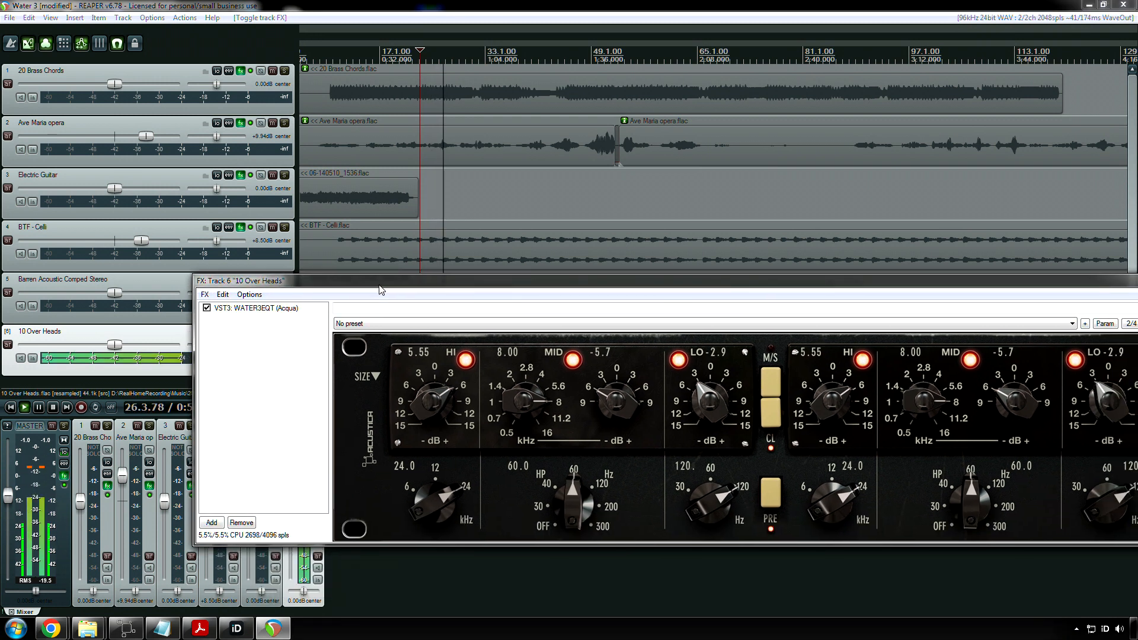
drag(304, 289, 306, 390)
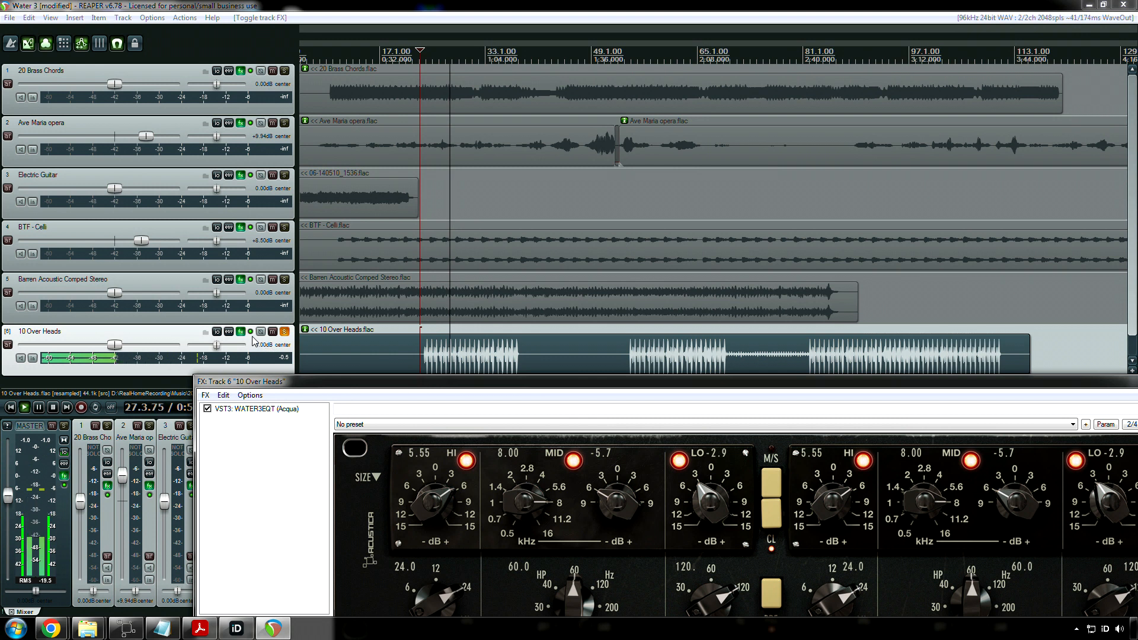
click(251, 332)
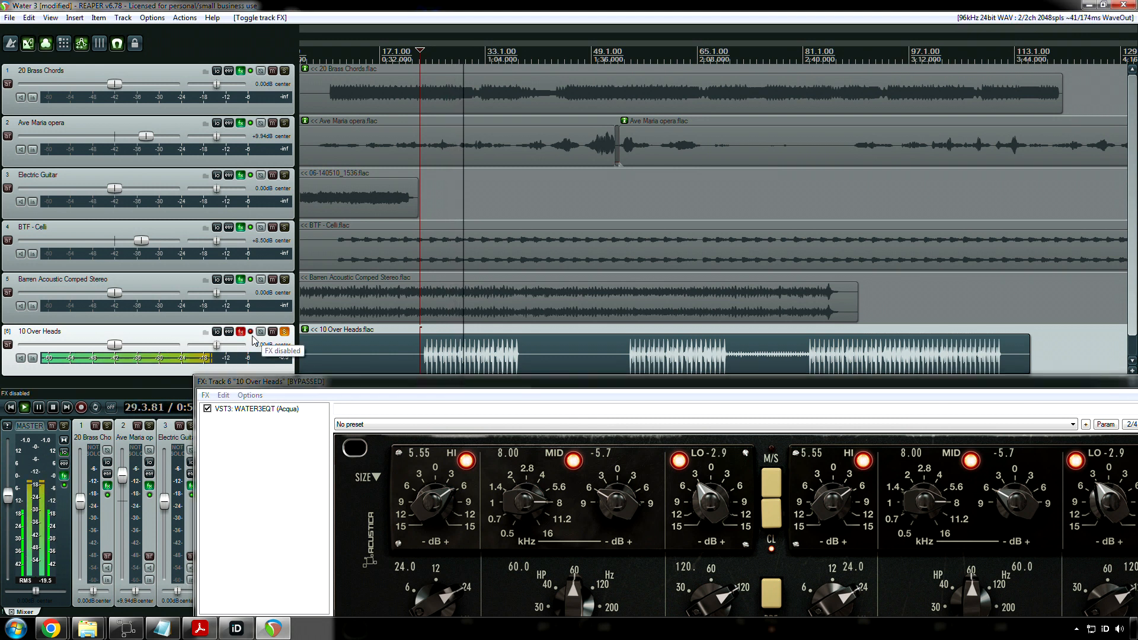
click(252, 333)
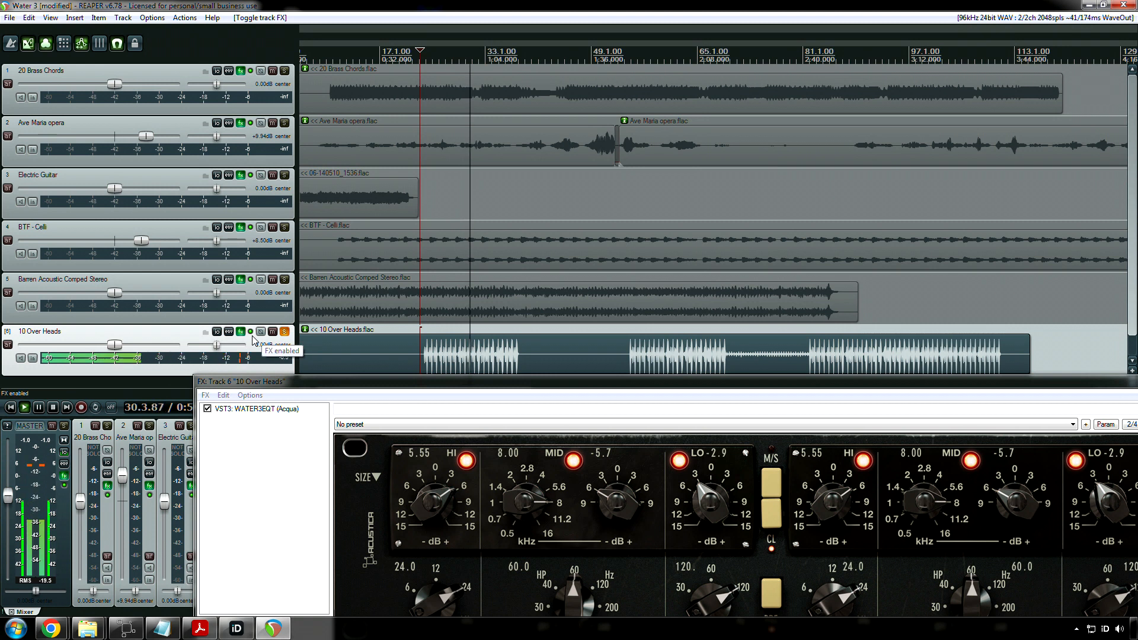
Step: Stop playback, close the overheads' EQ window, and place the edit cursor within the first drum passage
drag(371, 386, 230, 296)
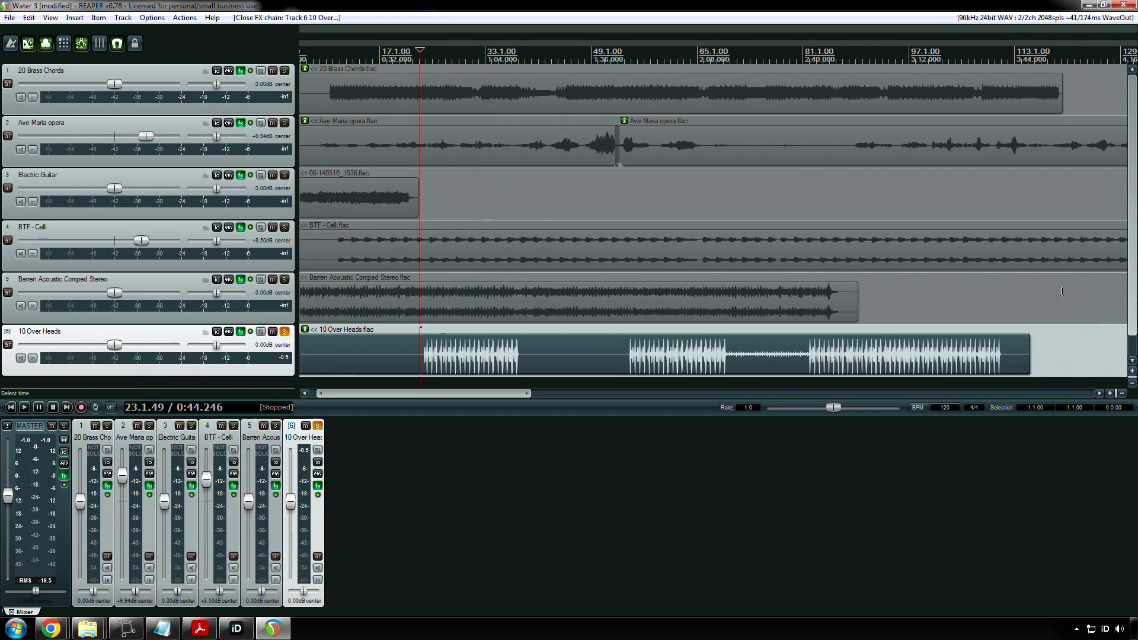
click(1078, 293)
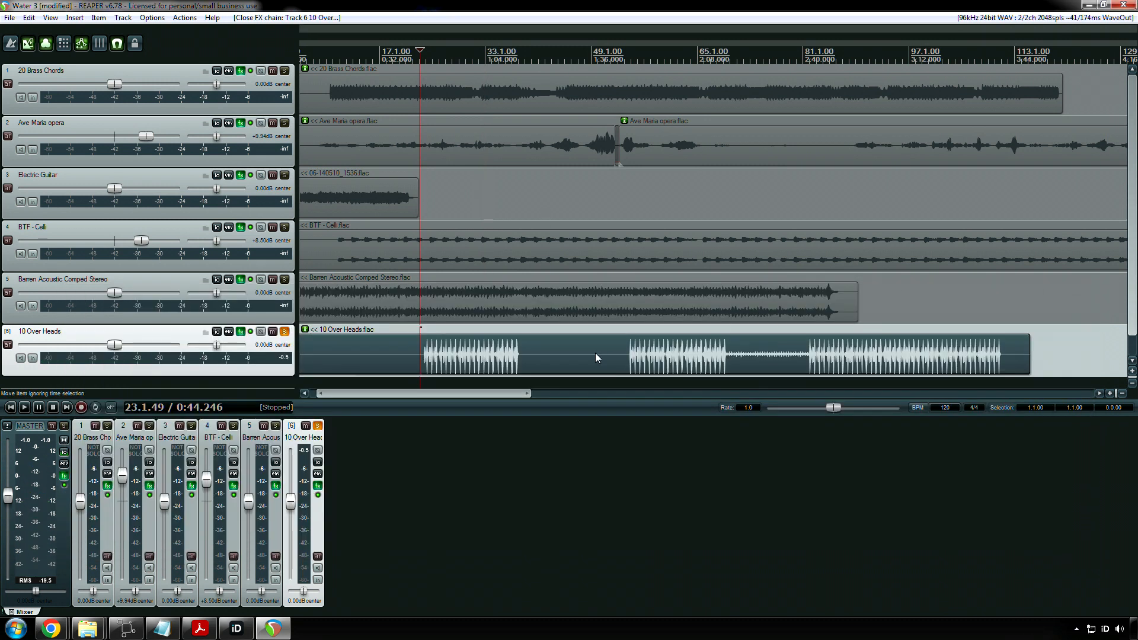
click(462, 364)
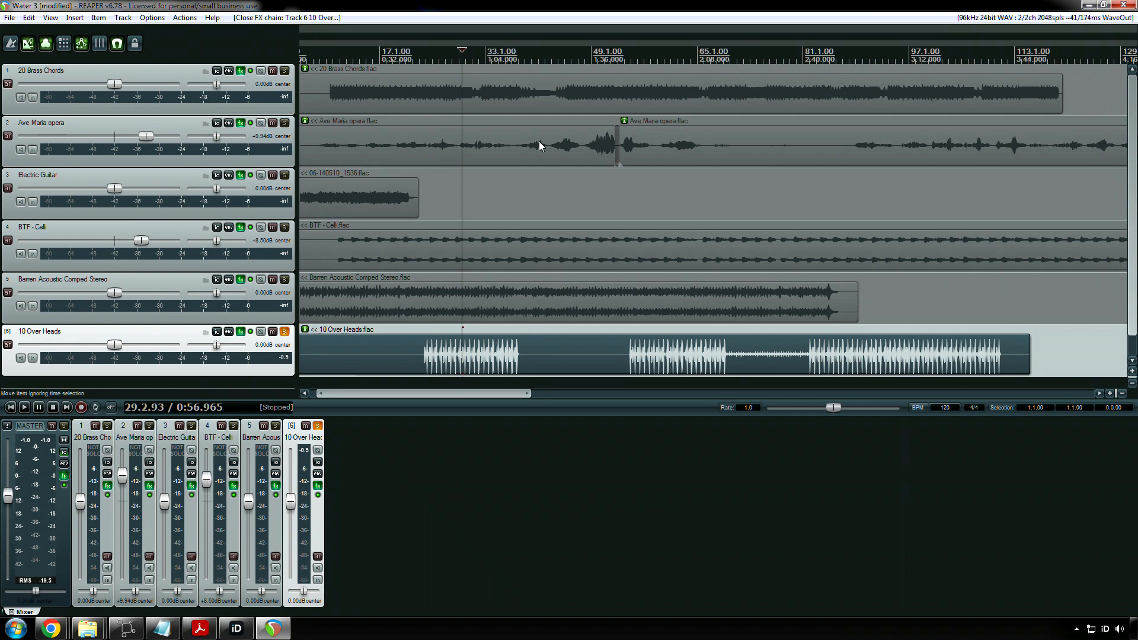
Step: Select the first Ave Maria opera clip, open its track's Water 3 compressor to examine the make-up gain, and reposition the plugin window
click(552, 153)
click(449, 159)
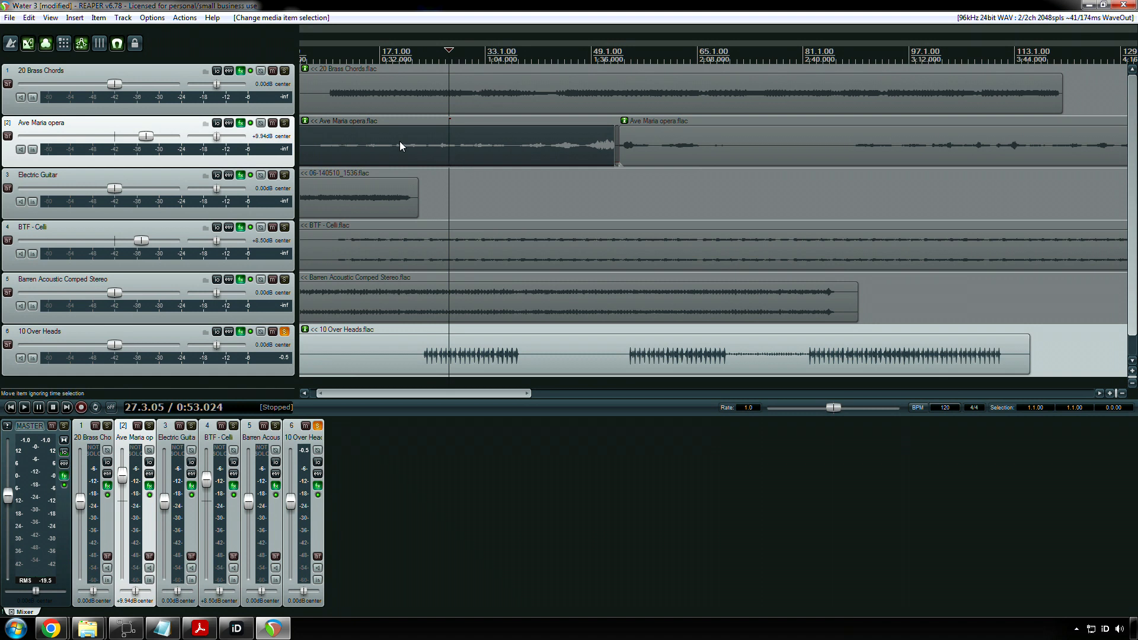
click(240, 123)
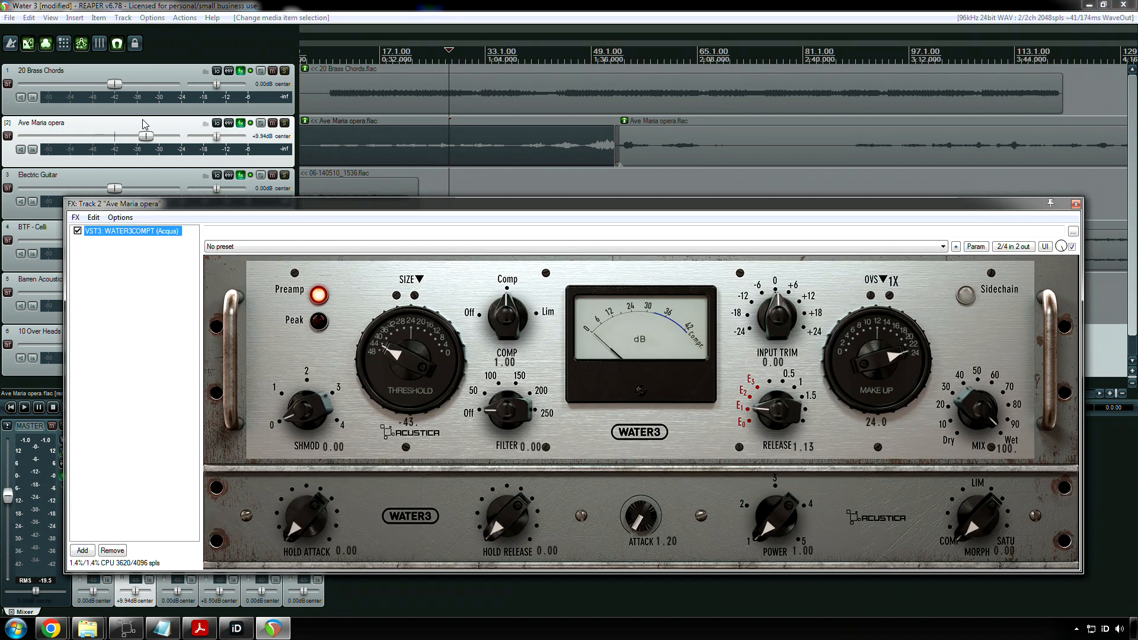
click(147, 140)
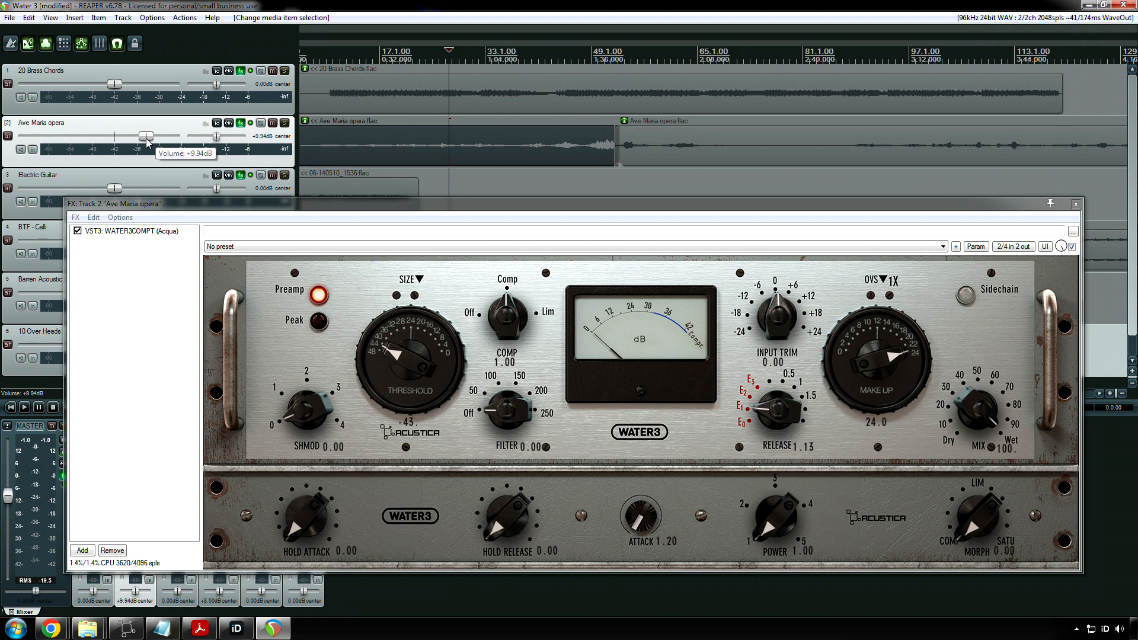
click(890, 353)
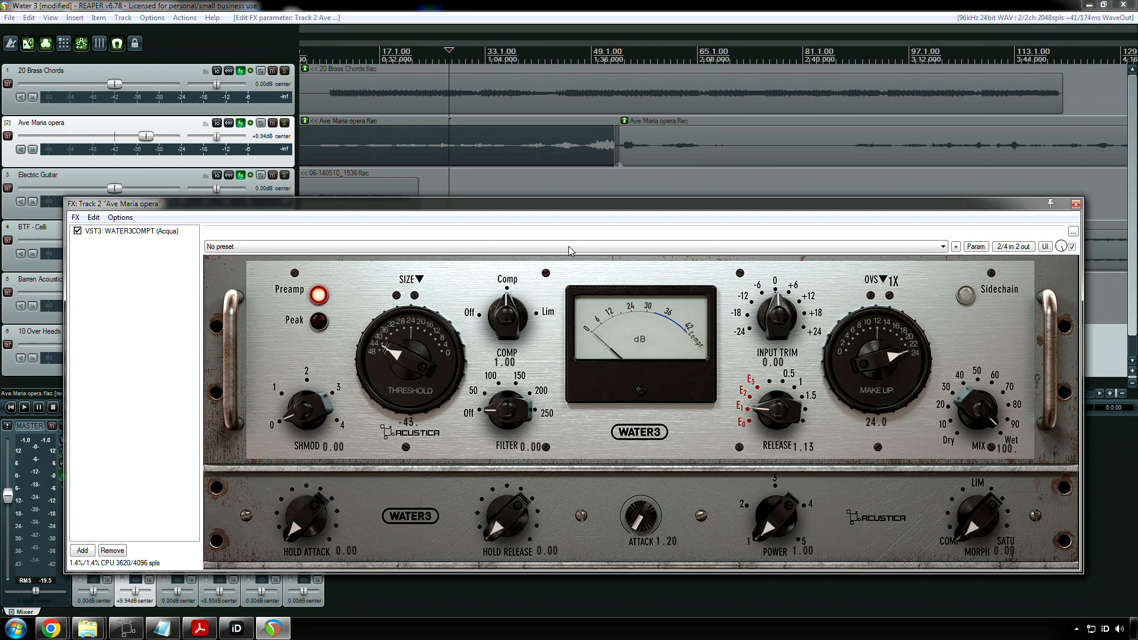
drag(490, 205, 474, 122)
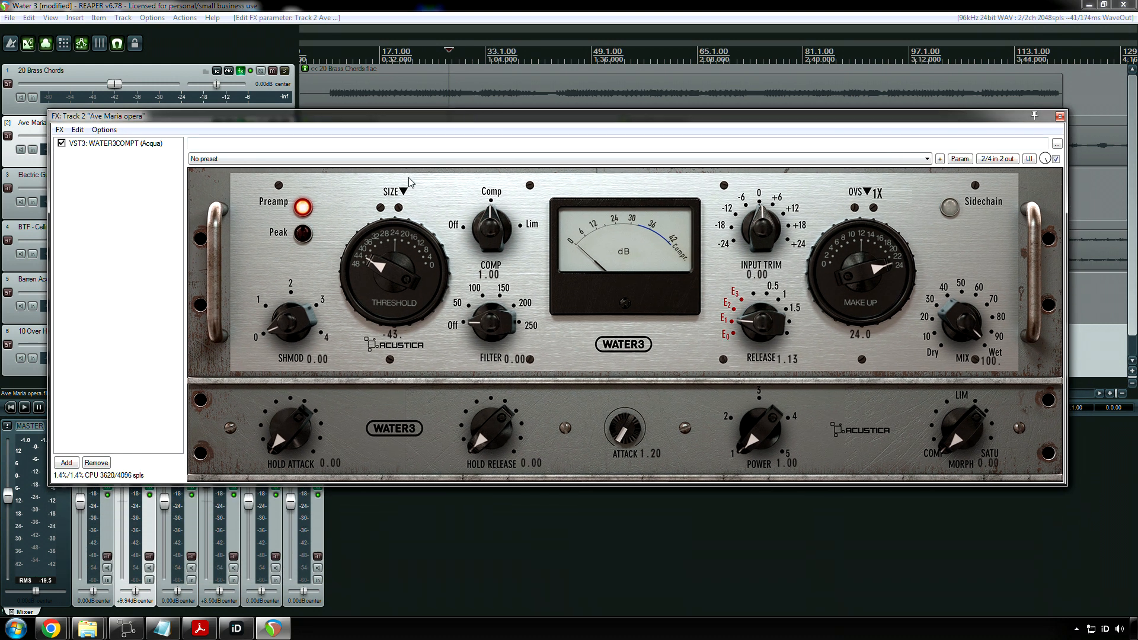